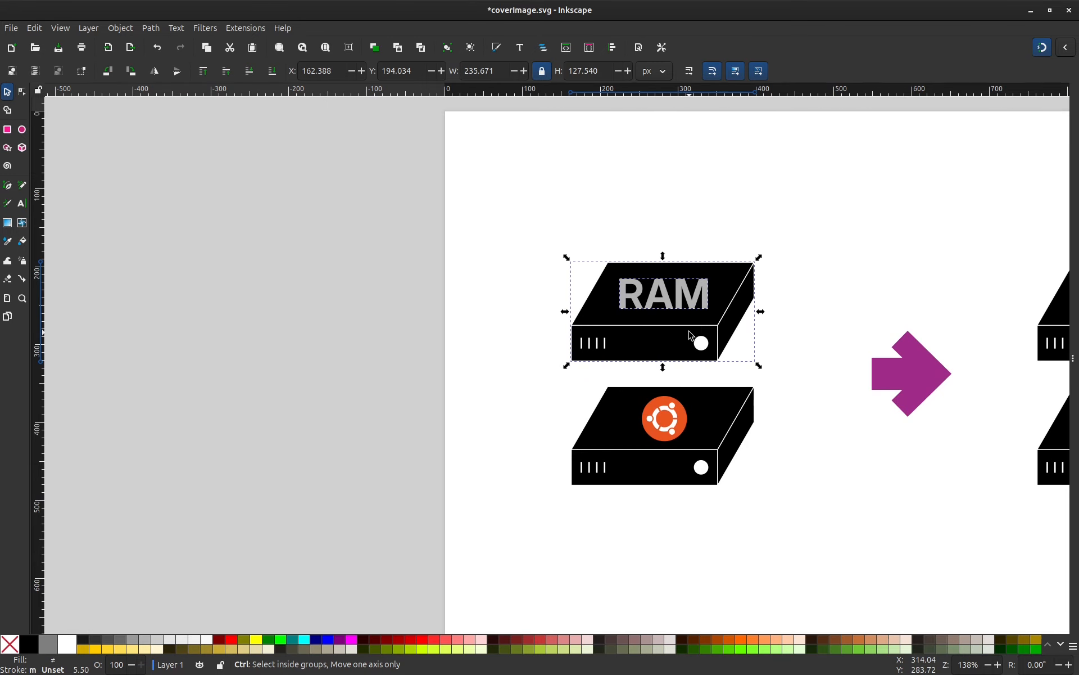
- Move the RAM box off the page into the empty canvas area left of it, at X about -520 px
drag(690, 335, 191, 350)
drag(294, 386, 531, 377)
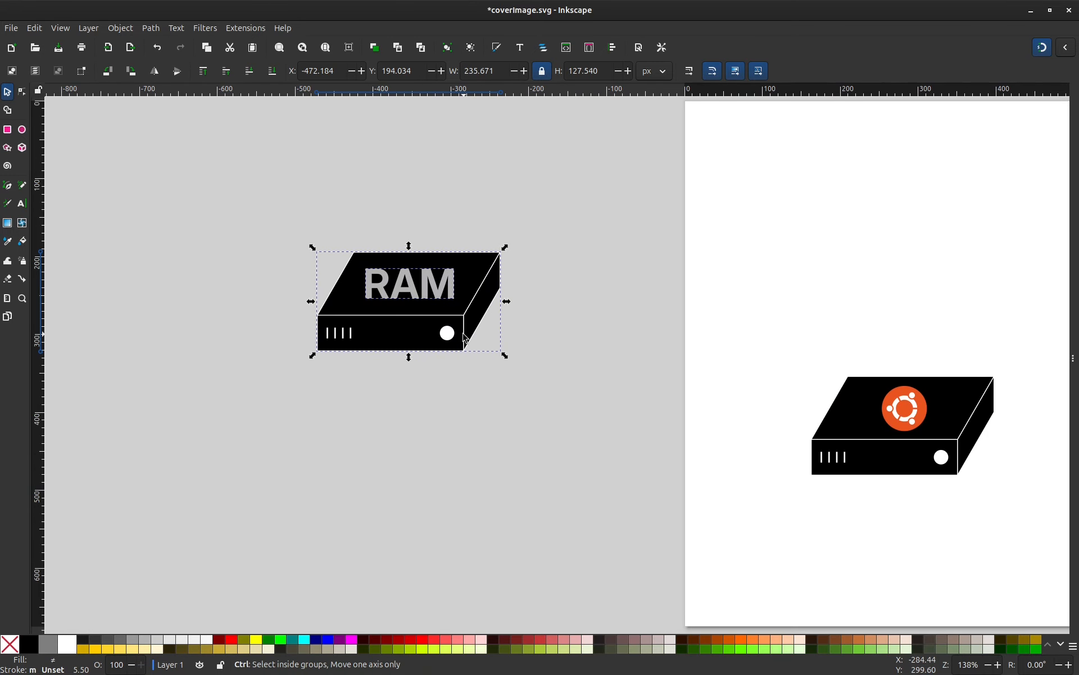
drag(446, 333, 408, 333)
click(444, 394)
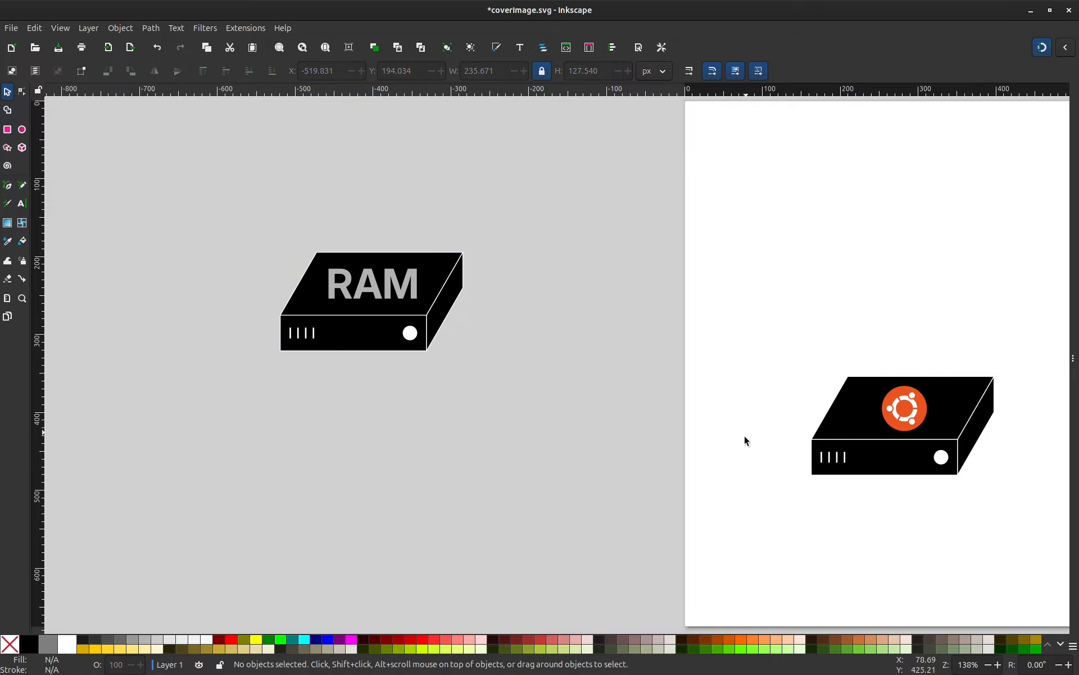
- Convert the RAM lettering on the box to a path and clear the selection
scroll(338, 247, up, 2)
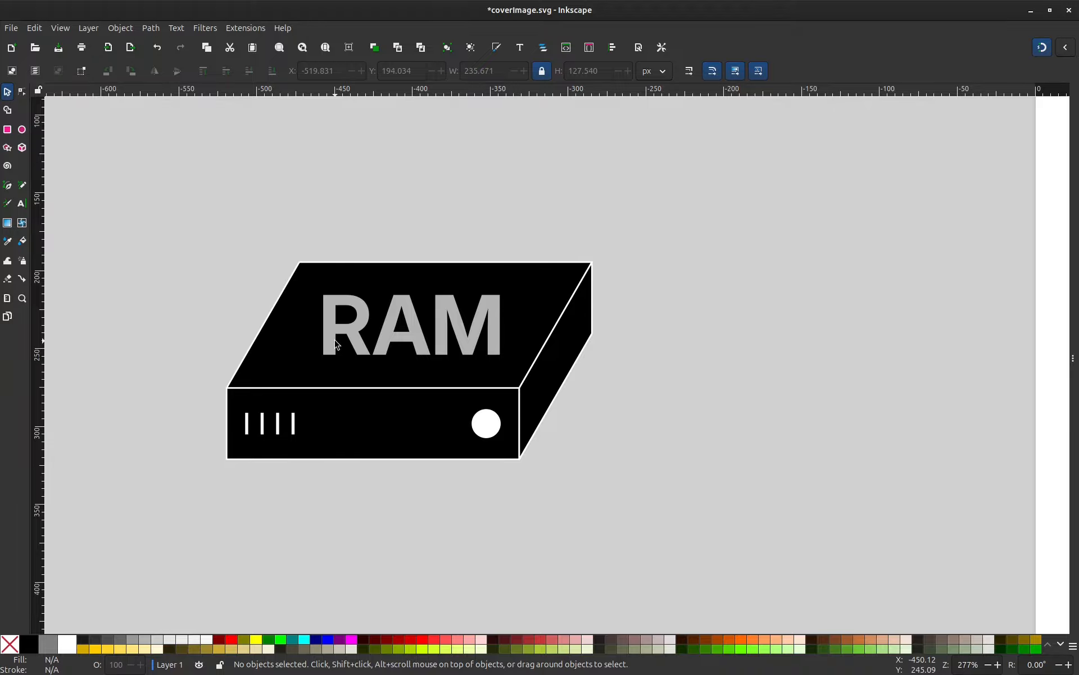
click(407, 334)
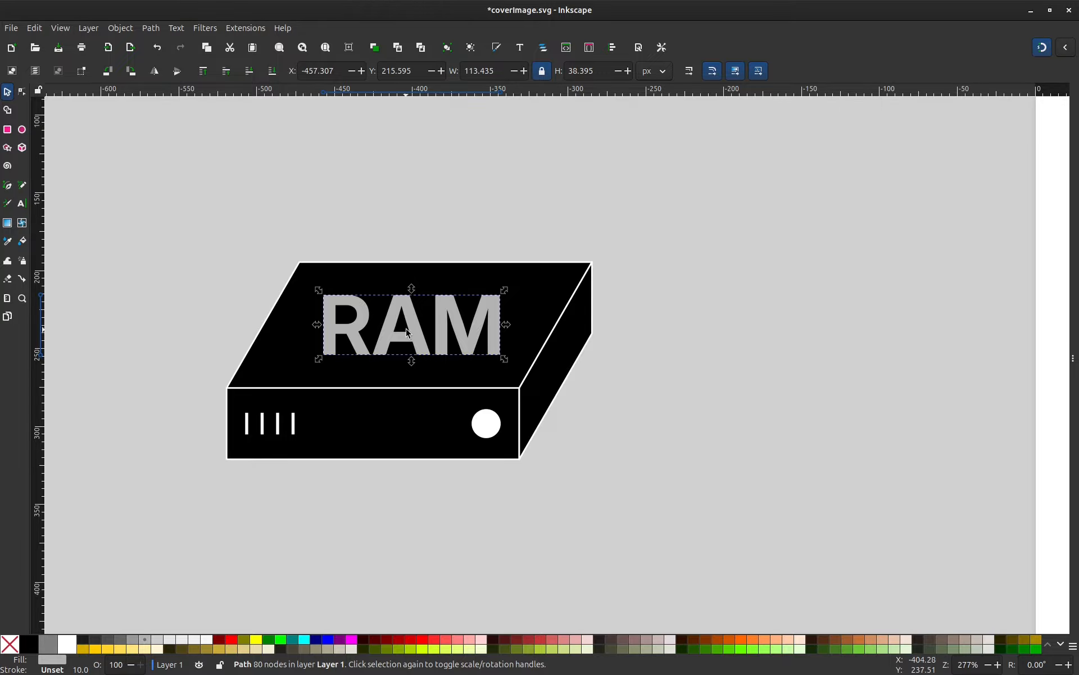
click(151, 28)
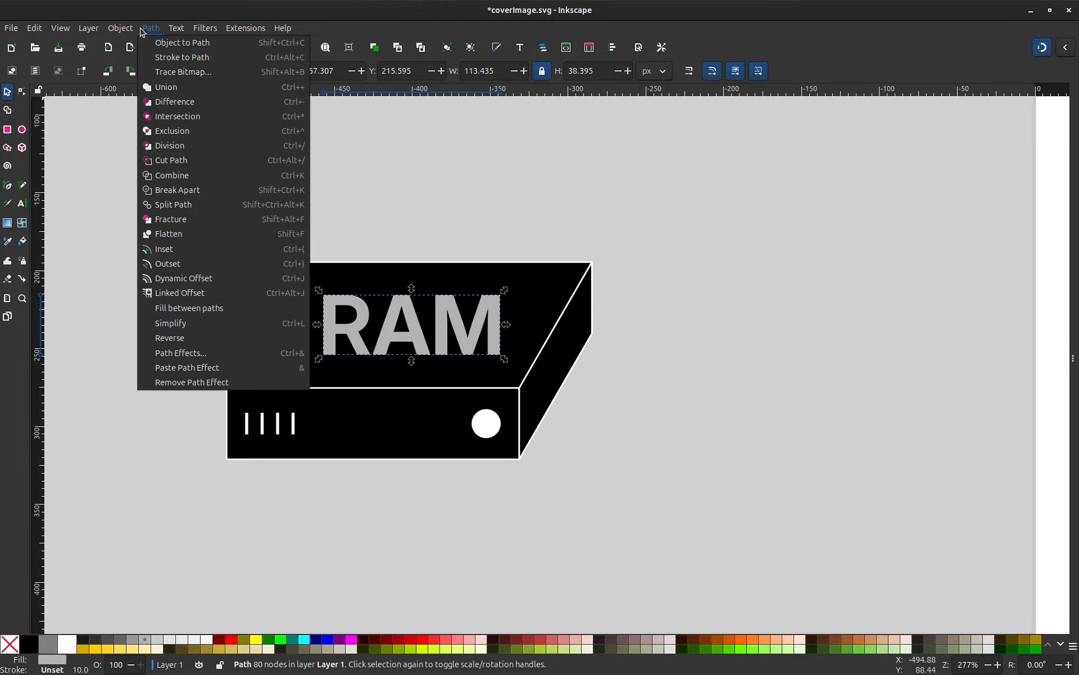
click(176, 44)
click(195, 354)
drag(195, 354, 214, 349)
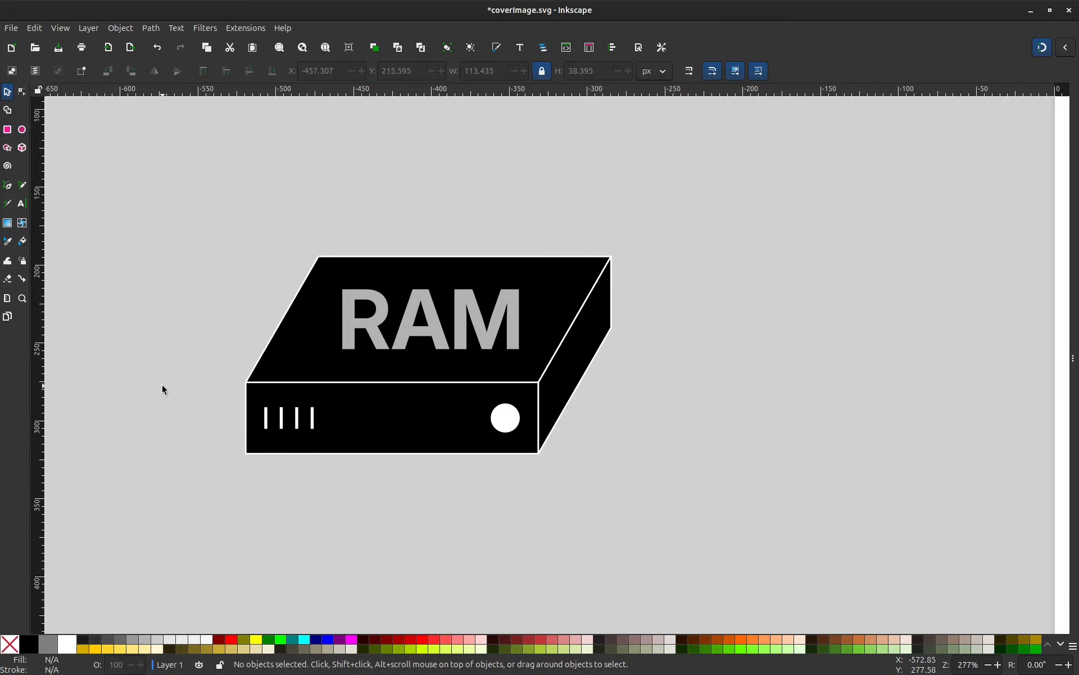
- Trace the box's top face as a closed Pen path, clockwise from the front-left corner, and fill it dark grey
ctrl+scroll(308, 393, up, 1)
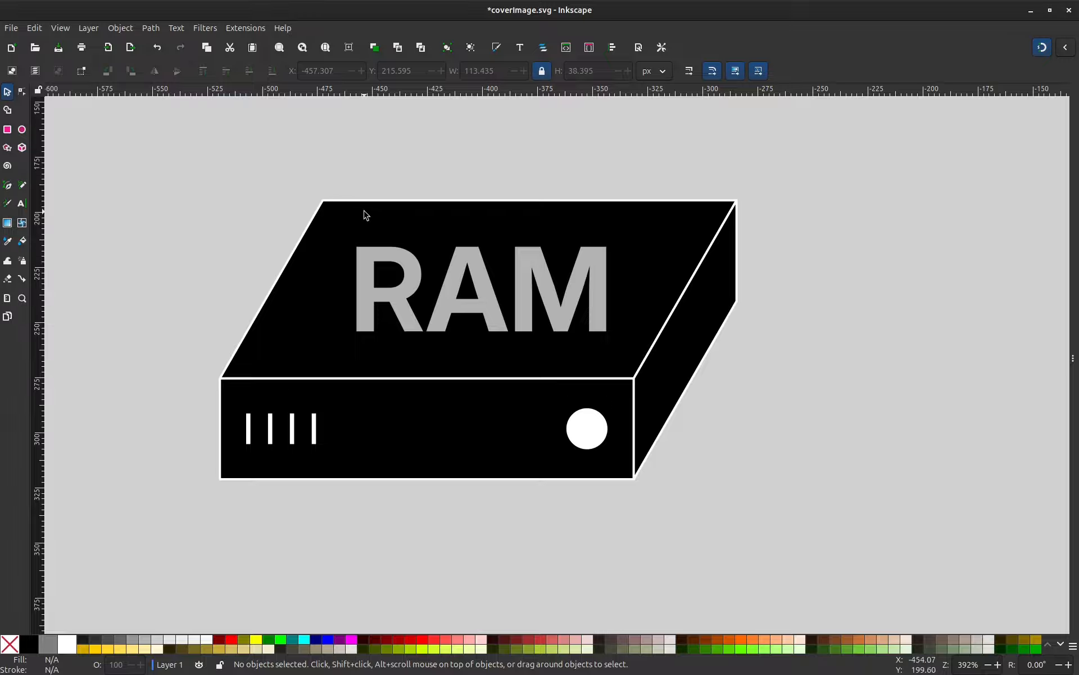
key(b)
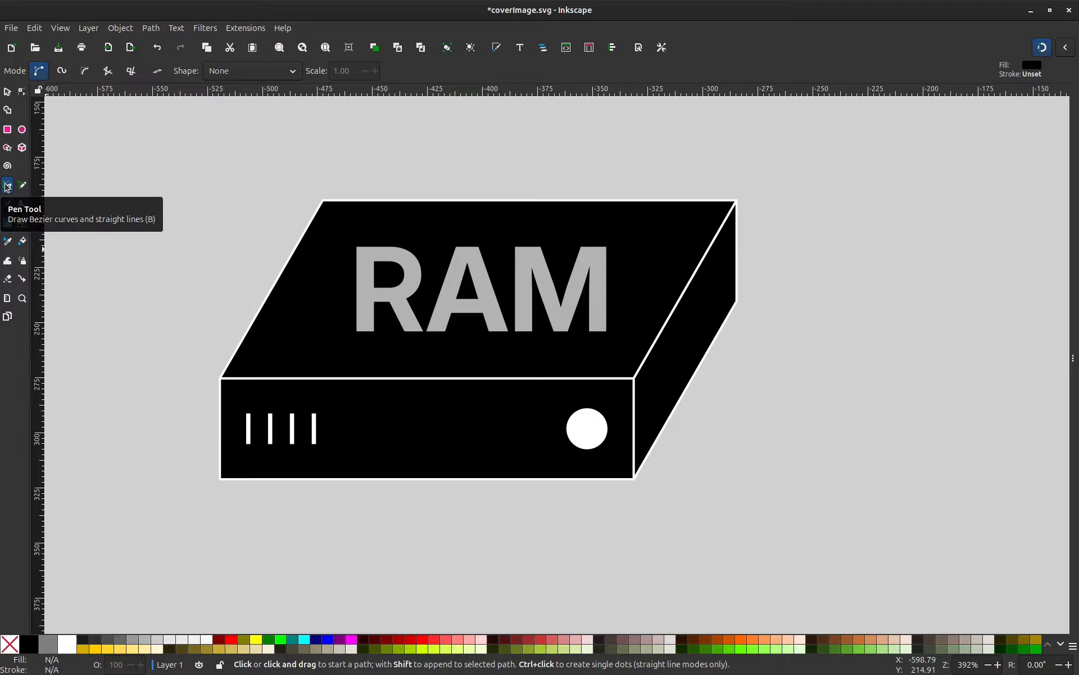
click(221, 378)
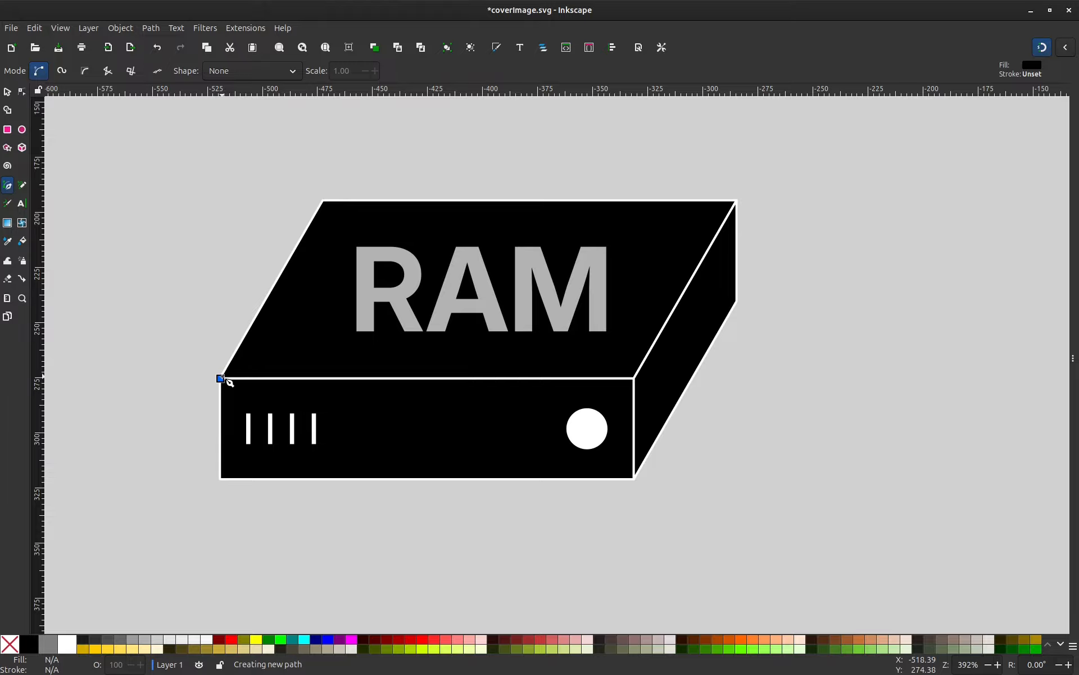
click(324, 200)
click(736, 200)
click(634, 378)
click(220, 378)
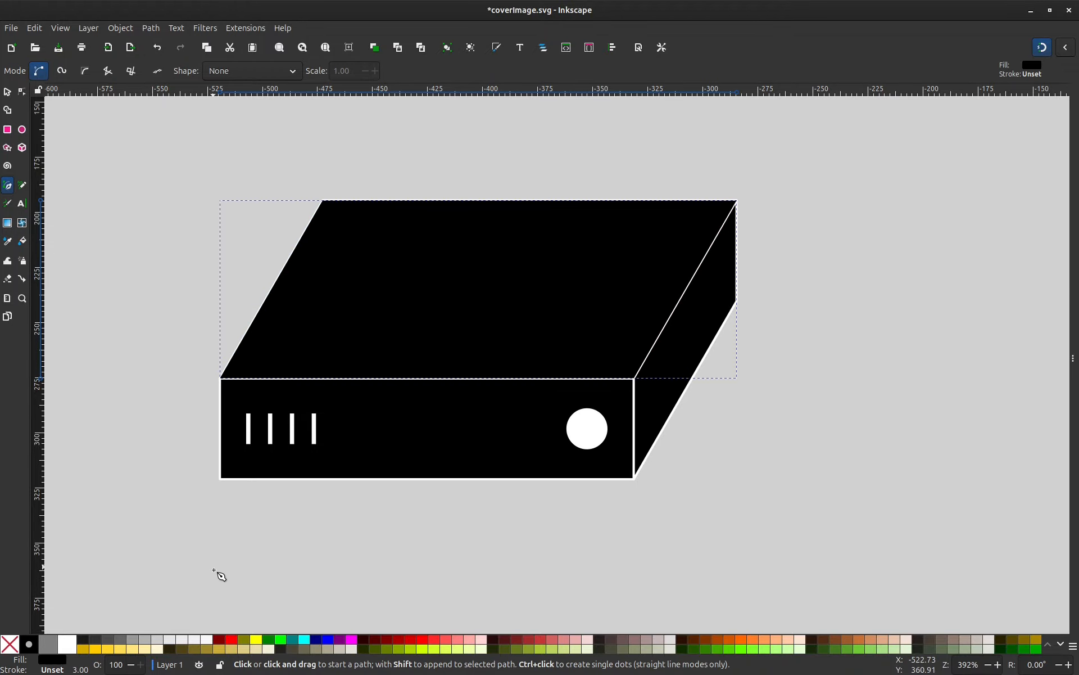
click(124, 643)
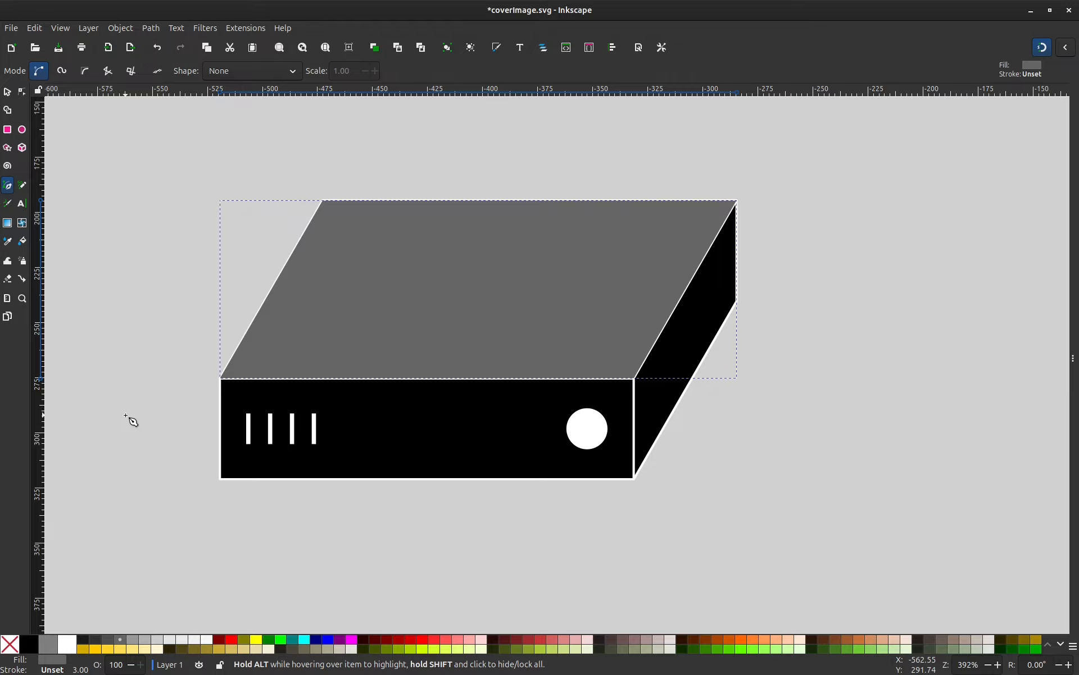
- Duplicate the whole RAM box with its grey top face and place the two boxes side by side
scroll(157, 392, down, 2)
scroll(269, 401, left, 3)
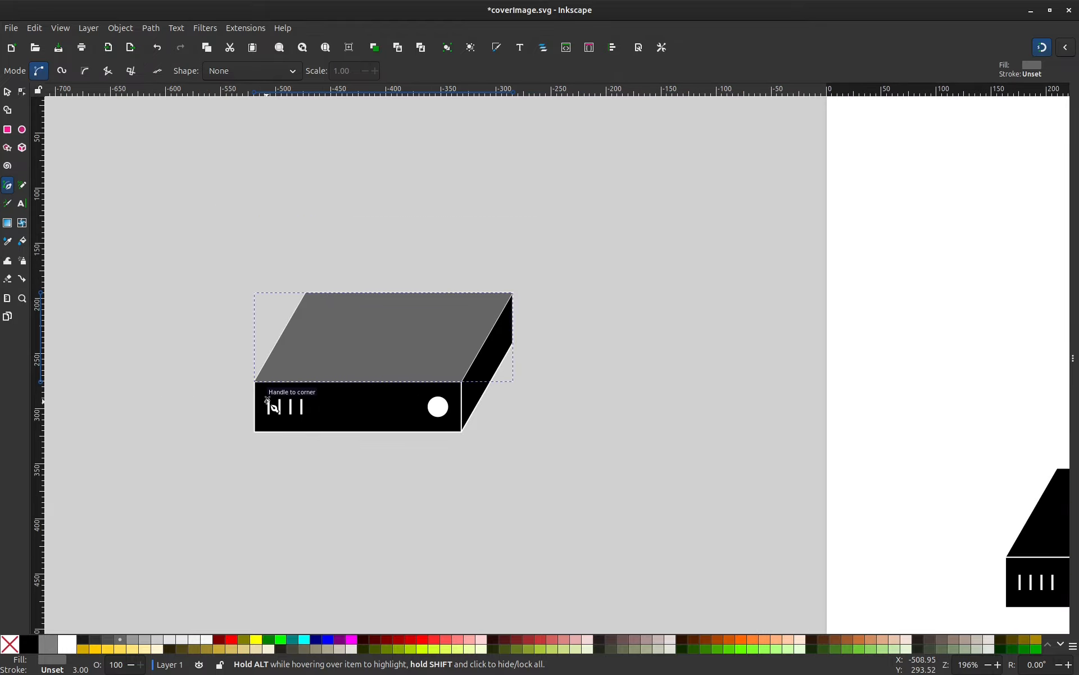
key(s)
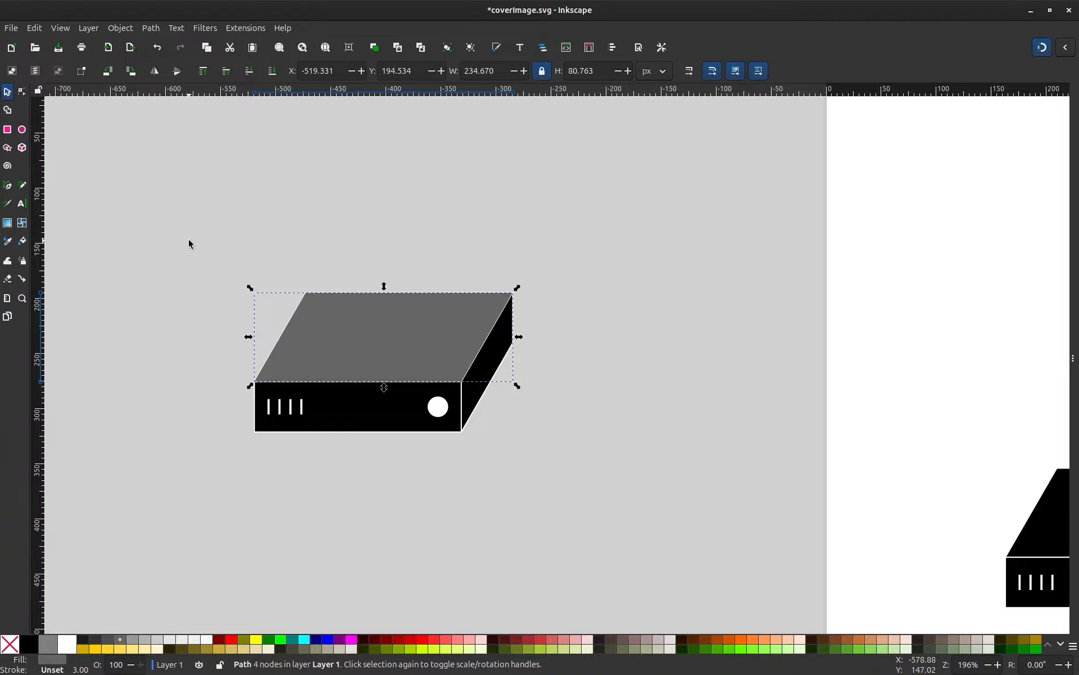
drag(176, 257, 569, 472)
mouse_move(360, 413)
mouse_down()
mouse_move(236, 413)
mouse_move(510, 421)
mouse_move(517, 402)
mouse_up()
key(ctrl+d)
- Delete the grey top-face shape from the right box
ctrl+scroll(650, 362, up, 2)
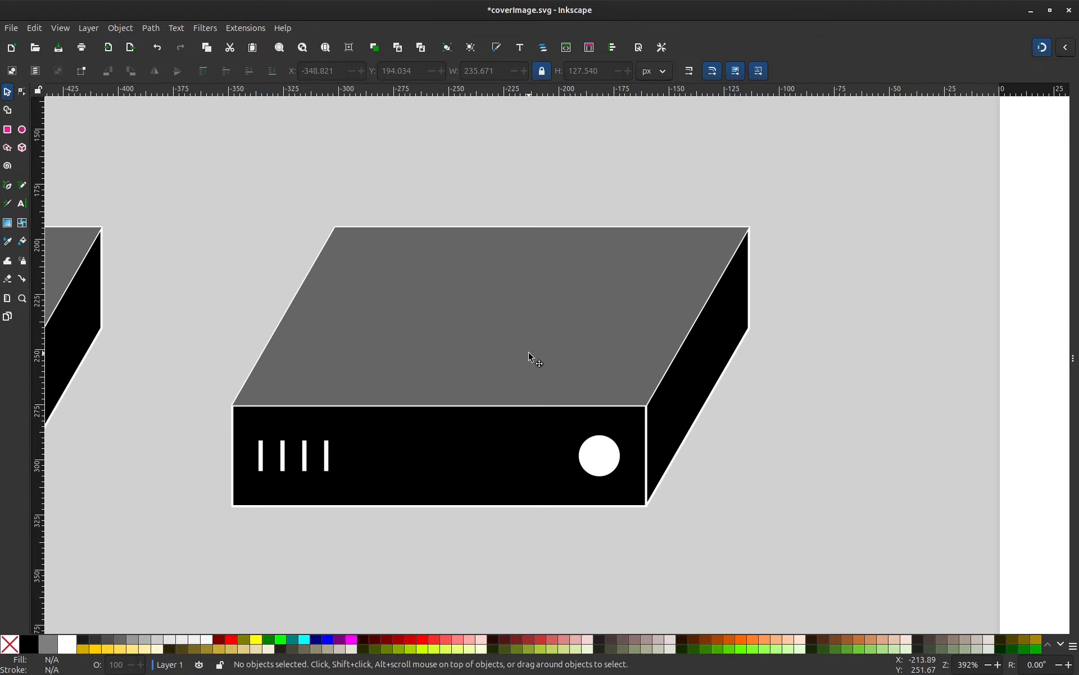
click(370, 325)
key(Delete)
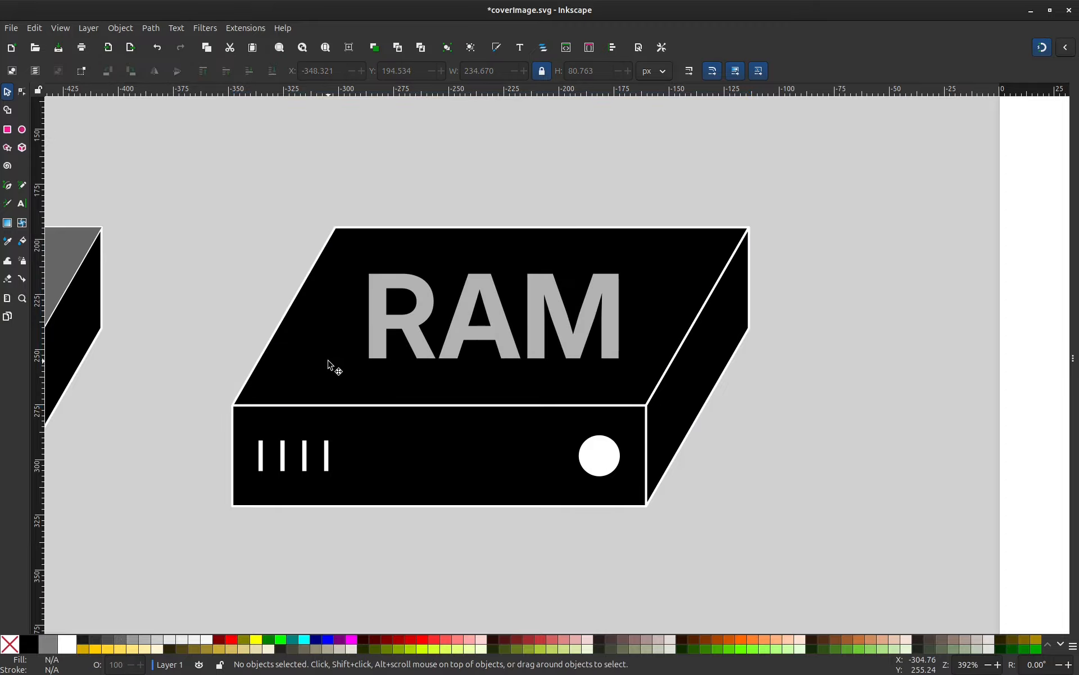
- Trace the right box's top face as a closed Pen path, counter-clockwise from the front-left corner
key(b)
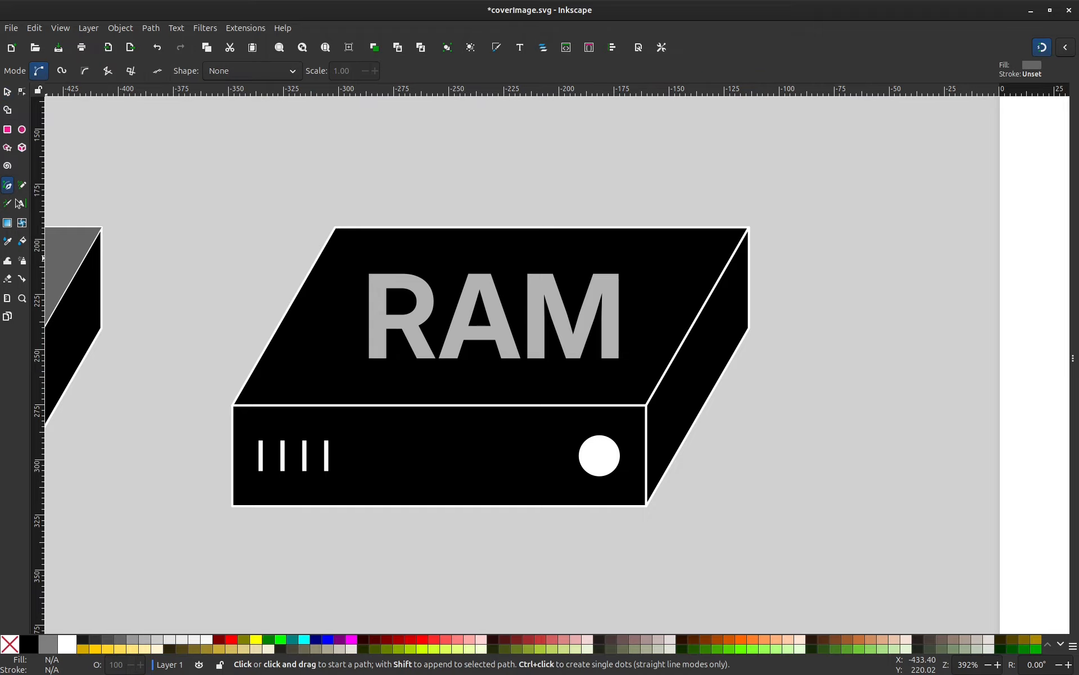
click(231, 404)
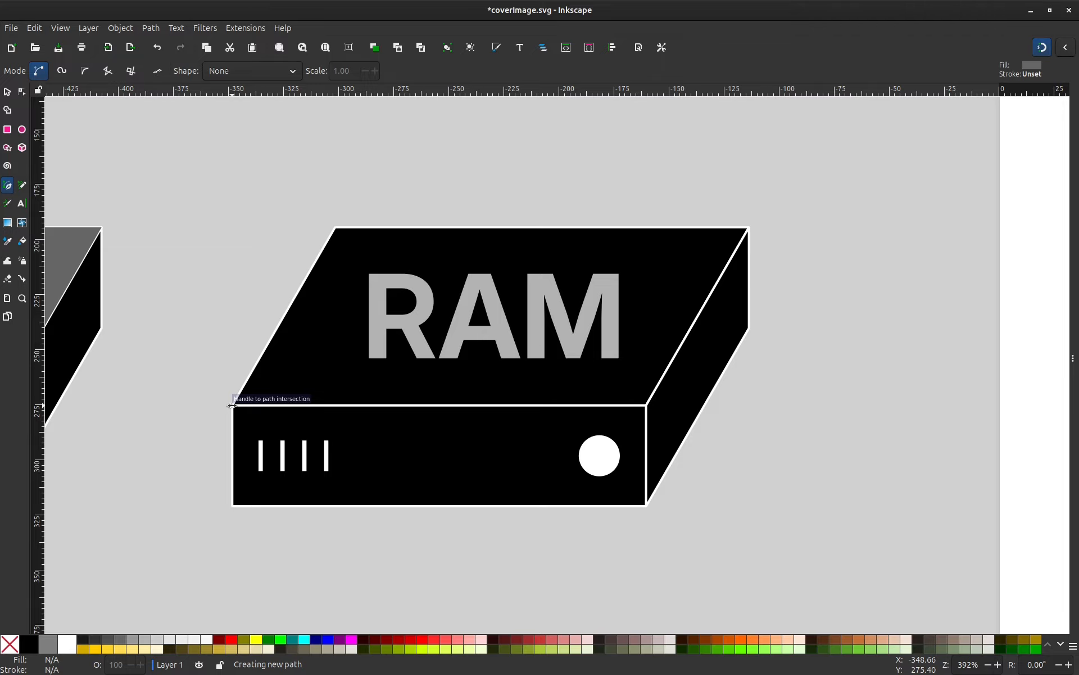
click(646, 405)
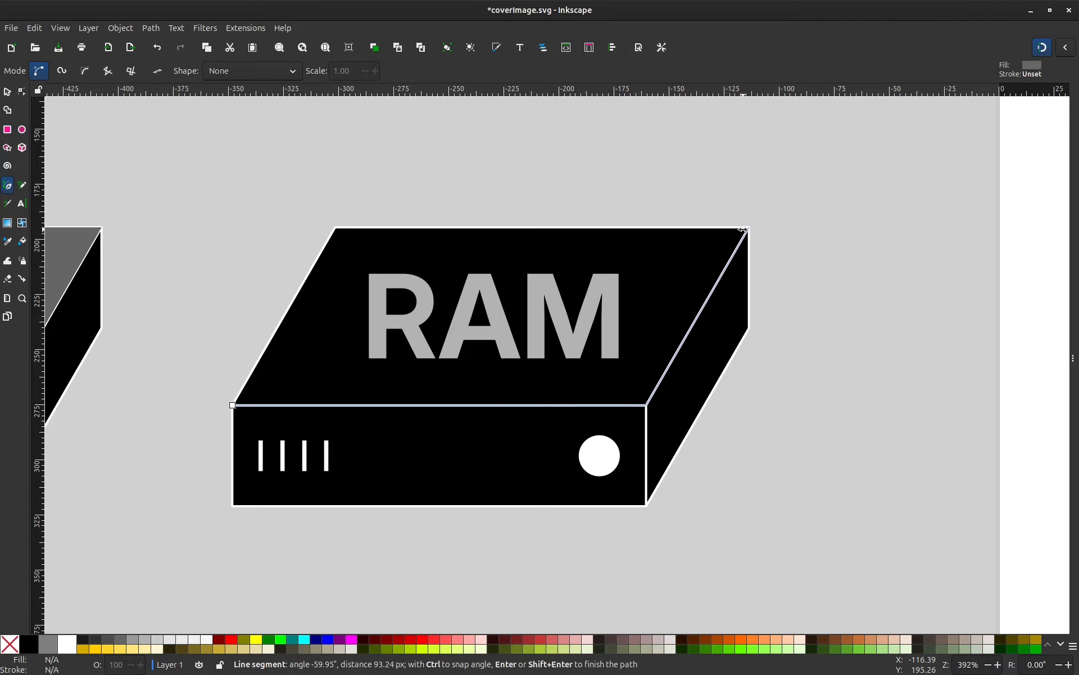
click(742, 229)
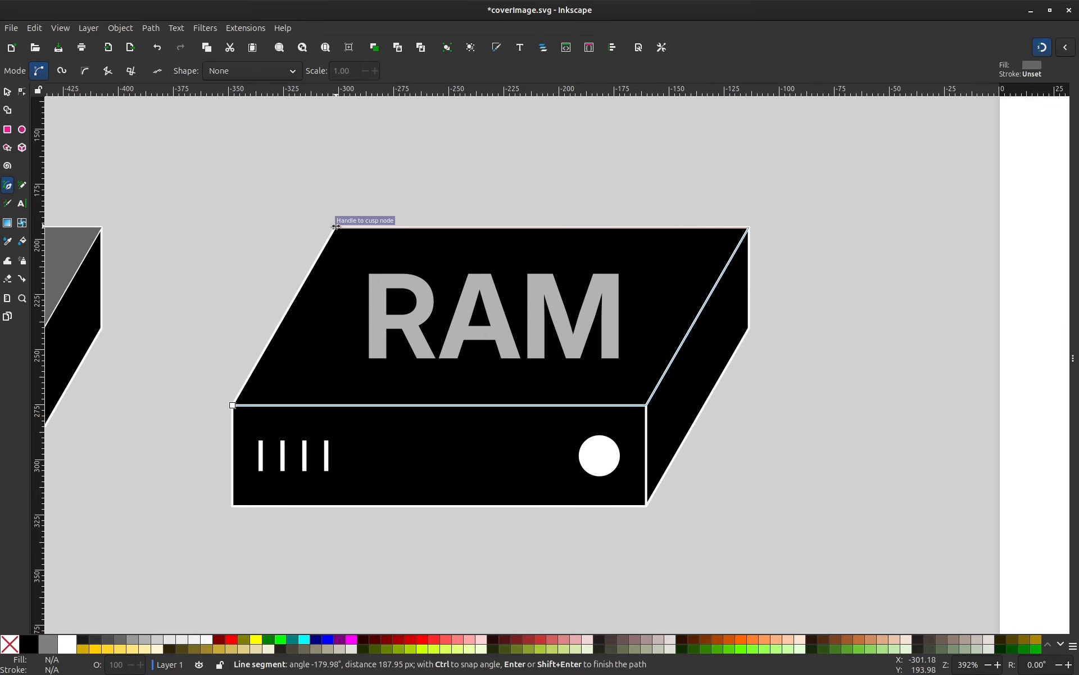
click(336, 227)
click(231, 404)
- Lower the right box's grey top face one level so it lies beneath the RAM lettering
scroll(231, 398, left, 10)
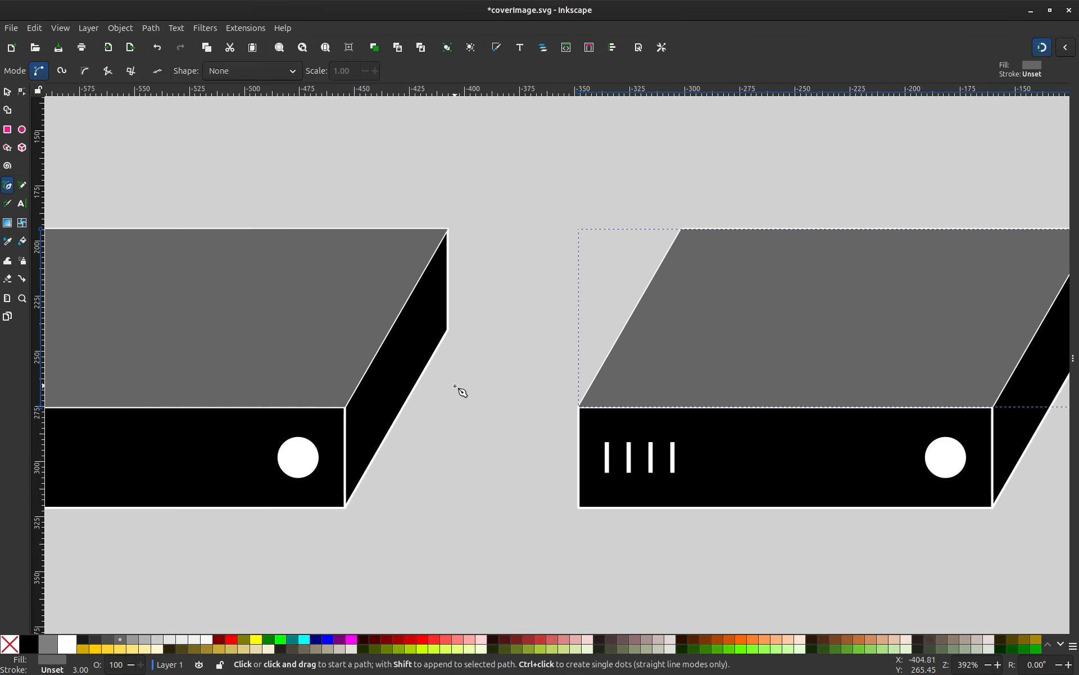
drag(456, 403, 365, 427)
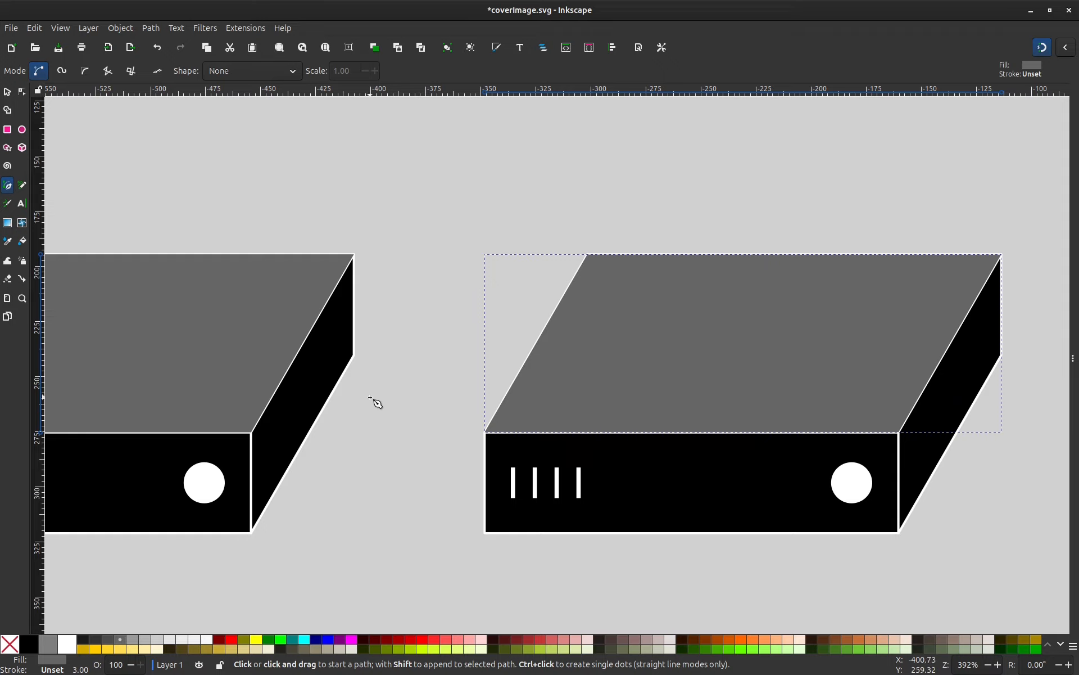
key(s)
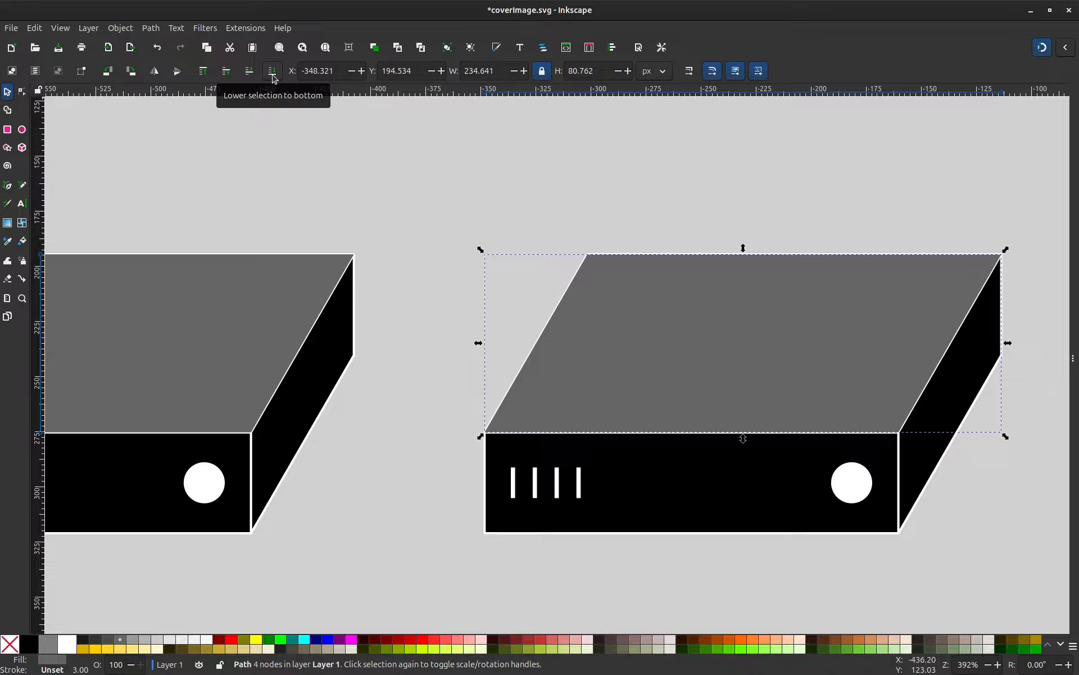
key(ctrl+z)
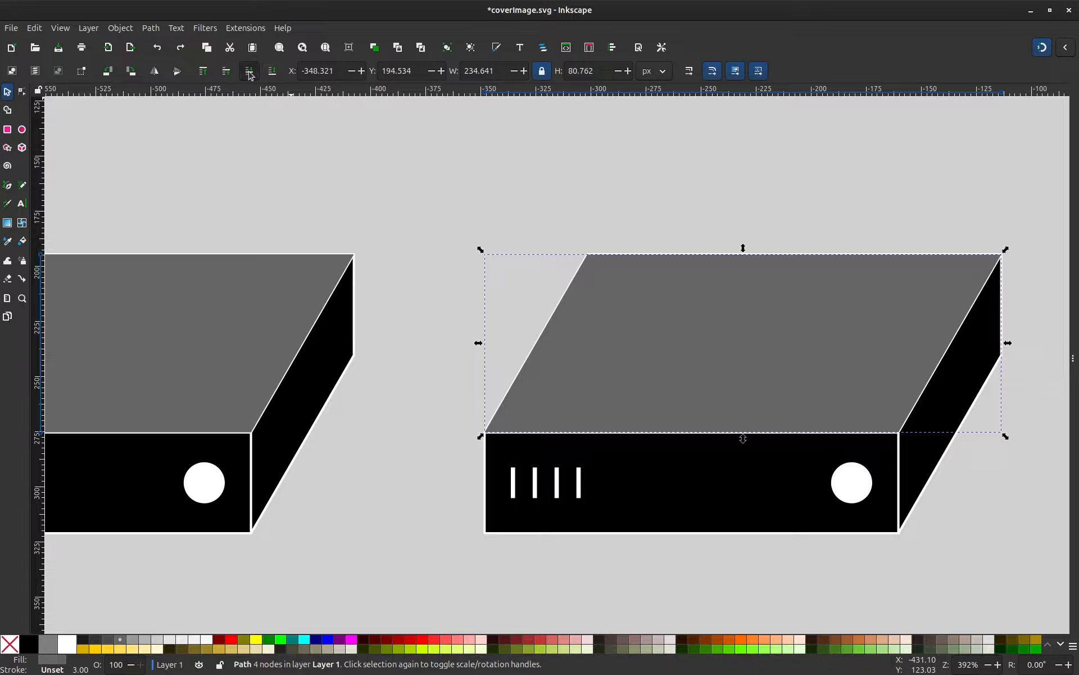
key(ctrl+shift+z)
- Lower the left box's grey top face one level, beneath its RAM lettering
scroll(258, 388, left, 5)
click(393, 340)
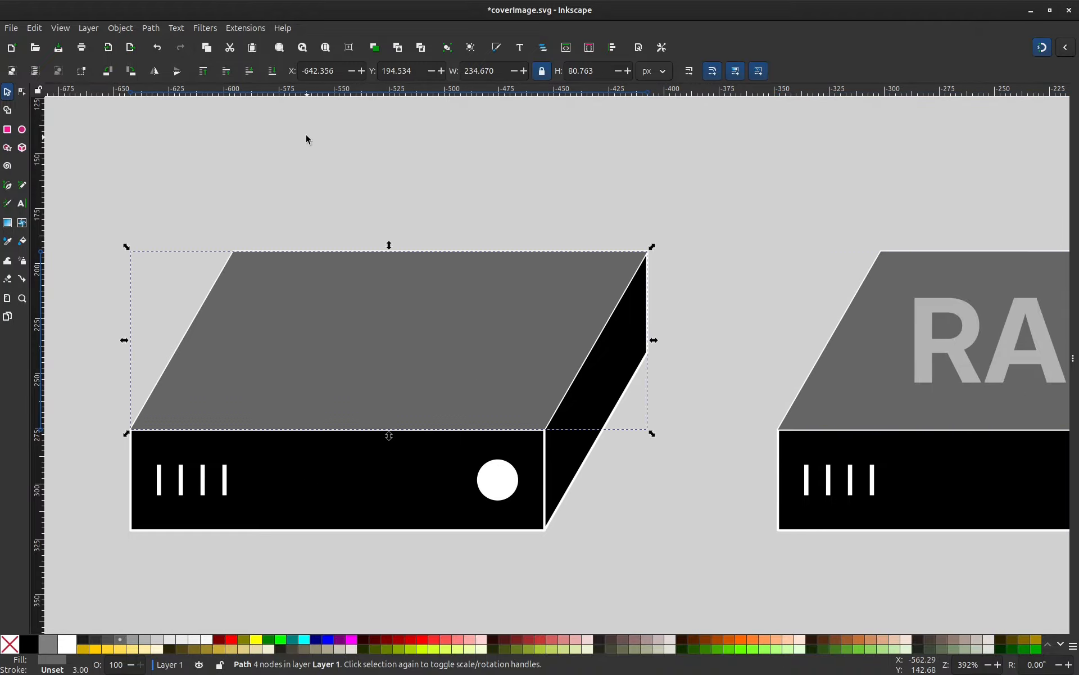
click(249, 70)
- Apply the Perspective extension to the left box's RAM lettering, using the grey top face as the envelope
scroll(309, 297, down, 1)
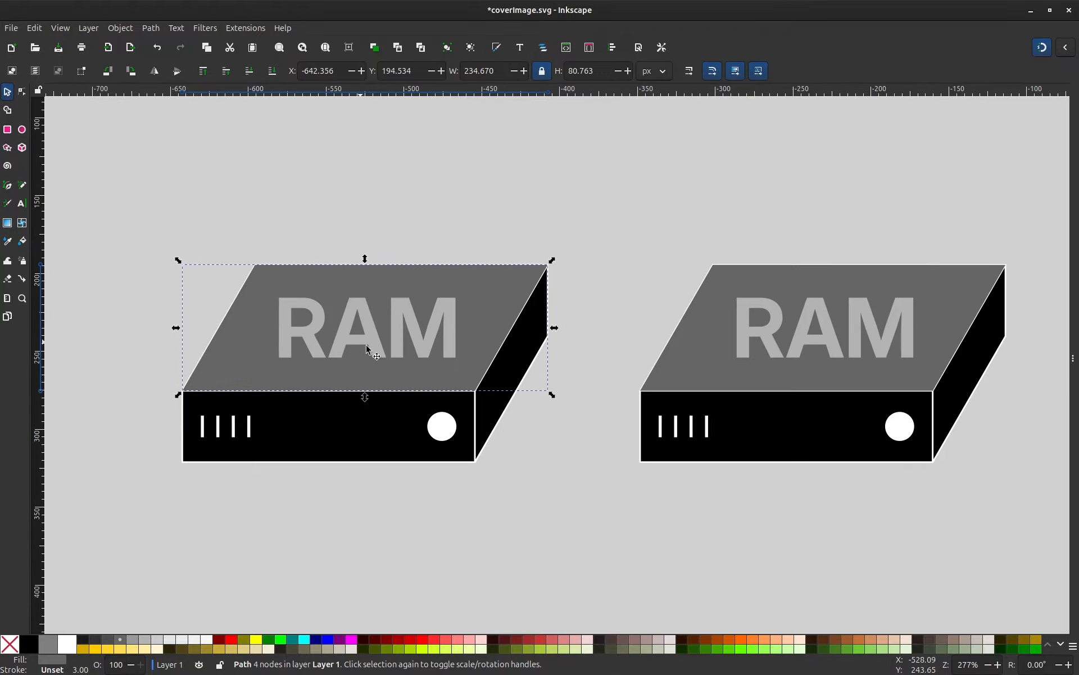
click(338, 352)
key(shift)
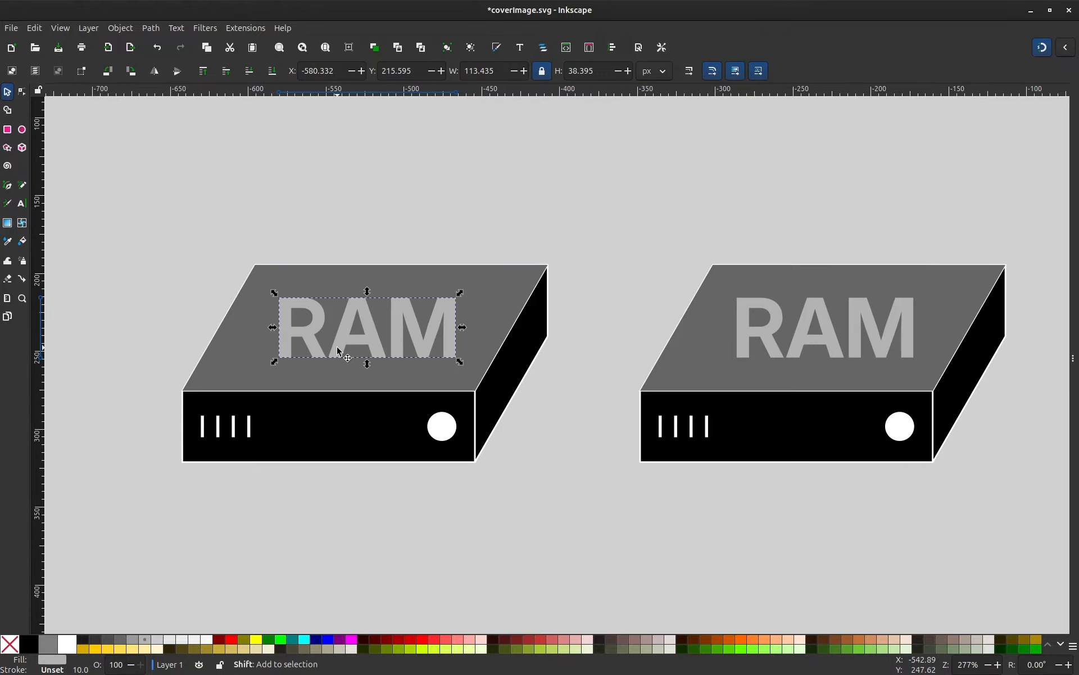
shift+click(234, 368)
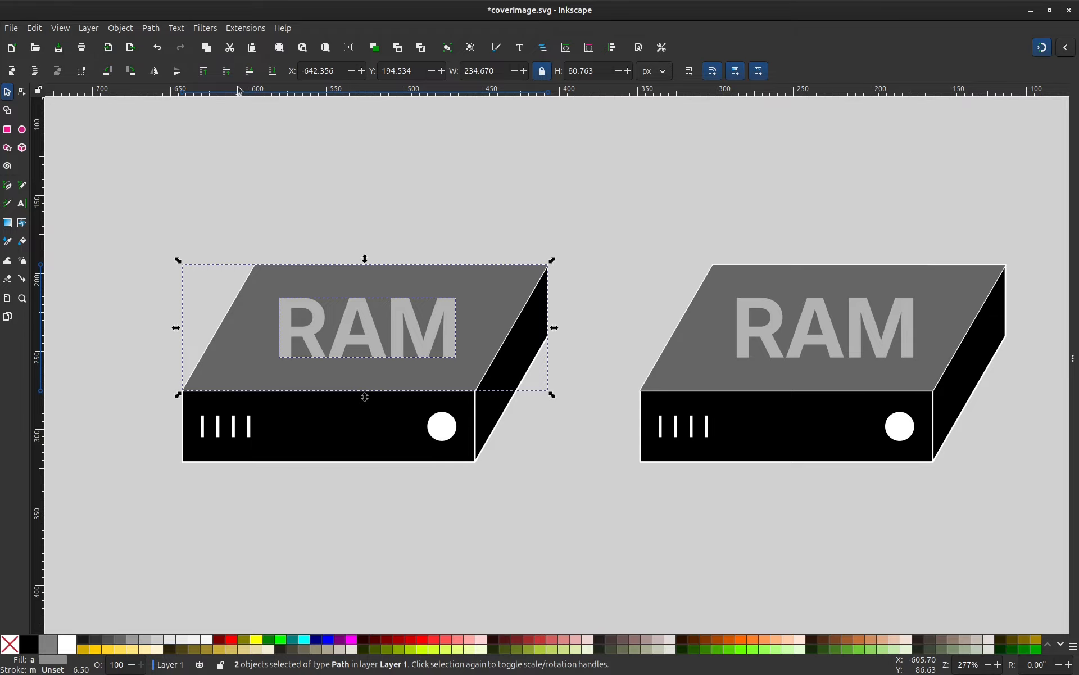
click(242, 28)
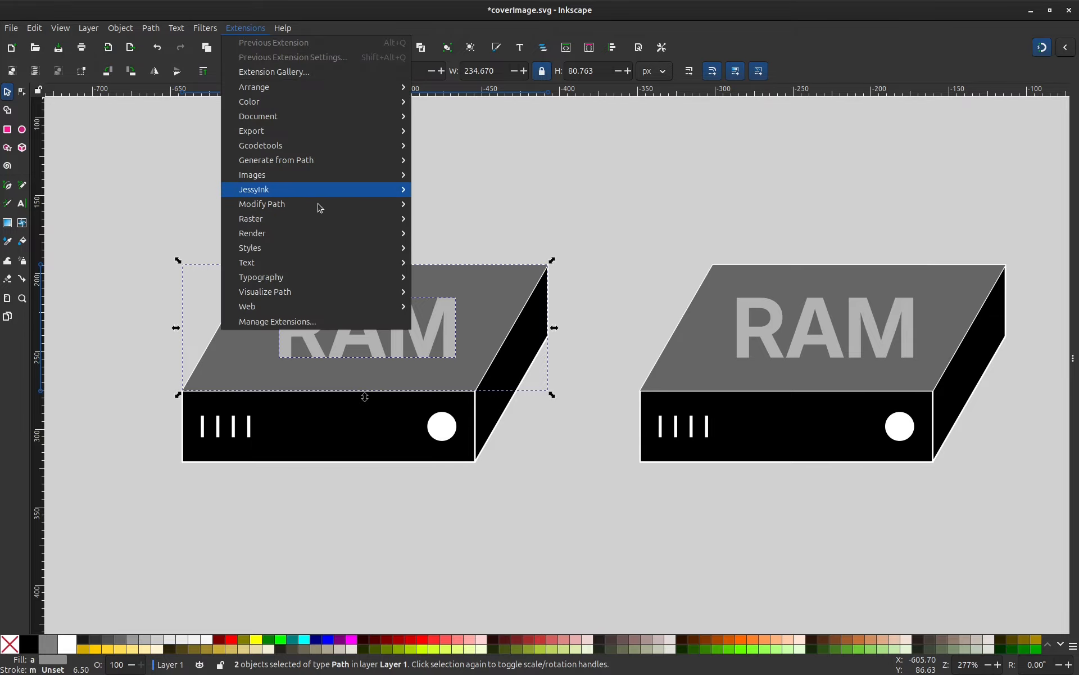
mouse_move(256, 205)
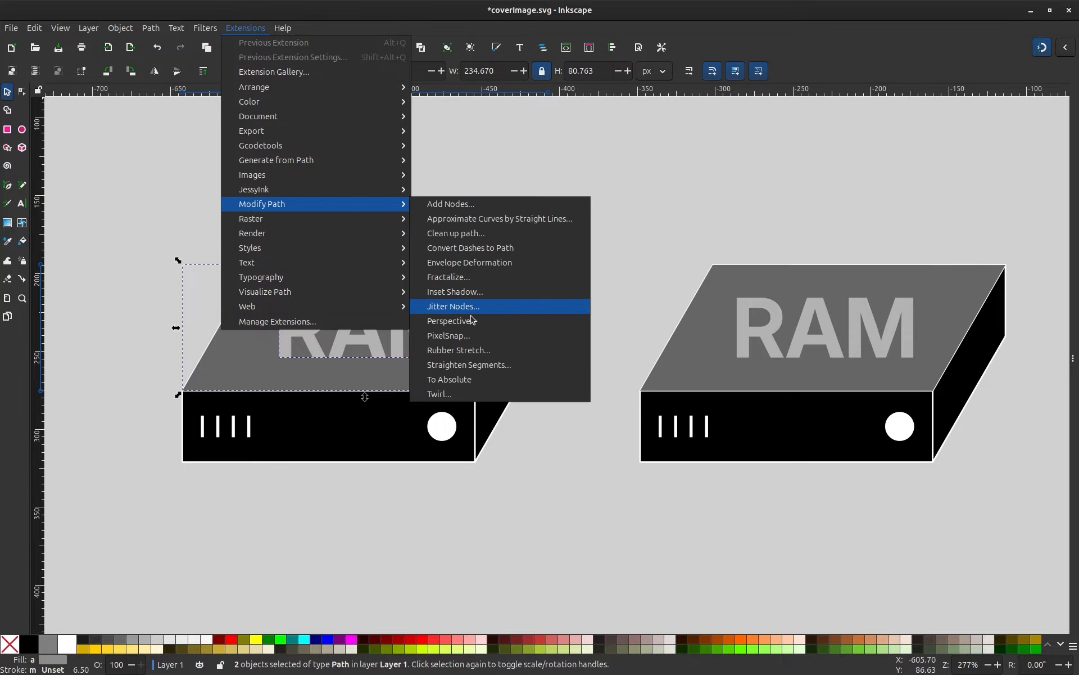
click(495, 321)
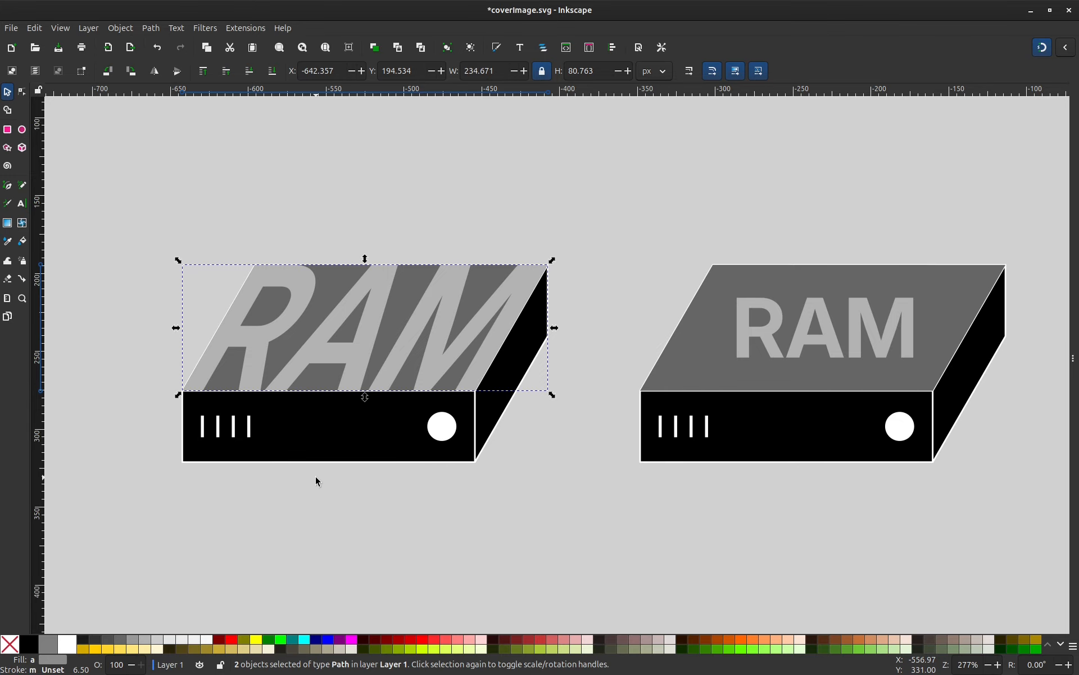
- Apply the Perspective extension to the right box's RAM lettering with its counter-clockwise top face as the envelope
click(764, 332)
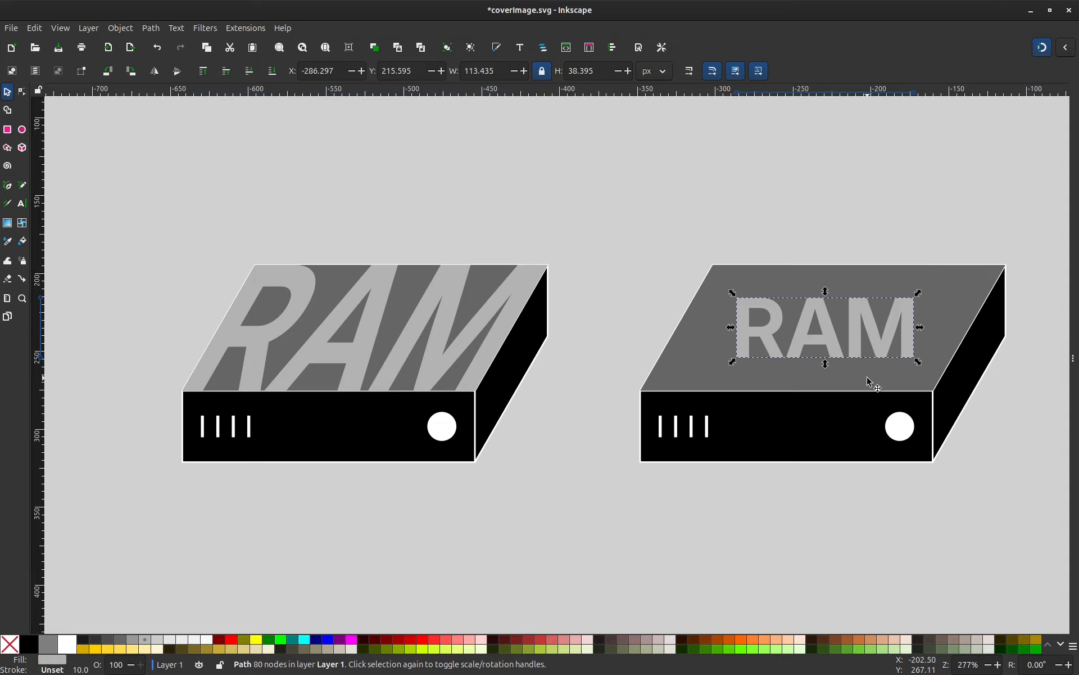
key(shift)
shift+click(693, 371)
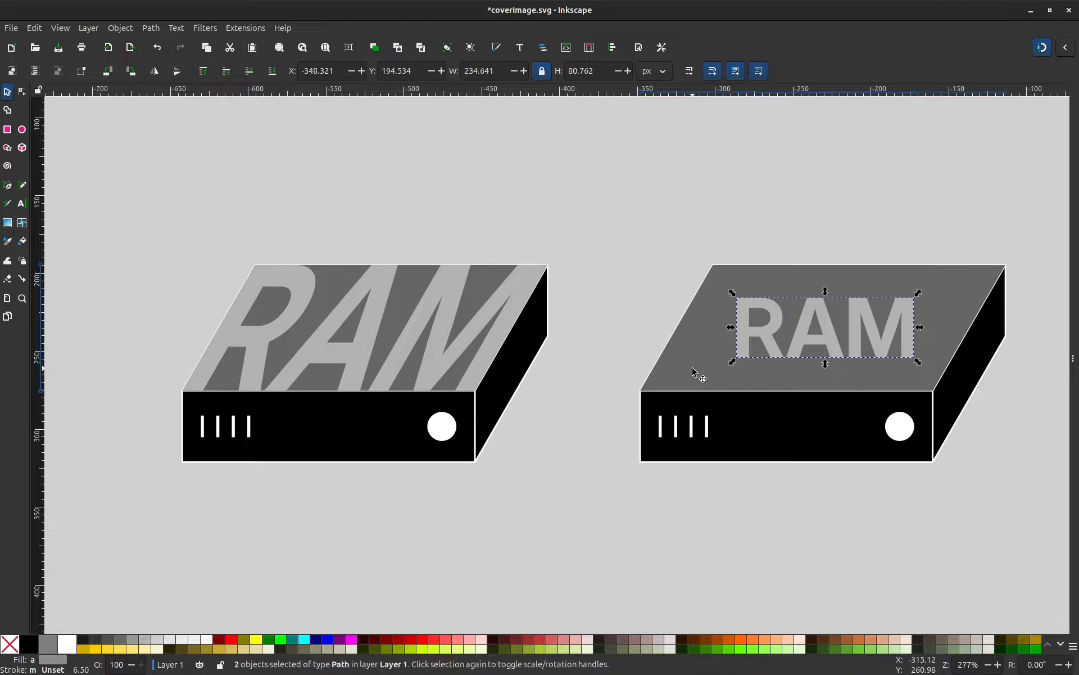
click(246, 29)
mouse_move(312, 204)
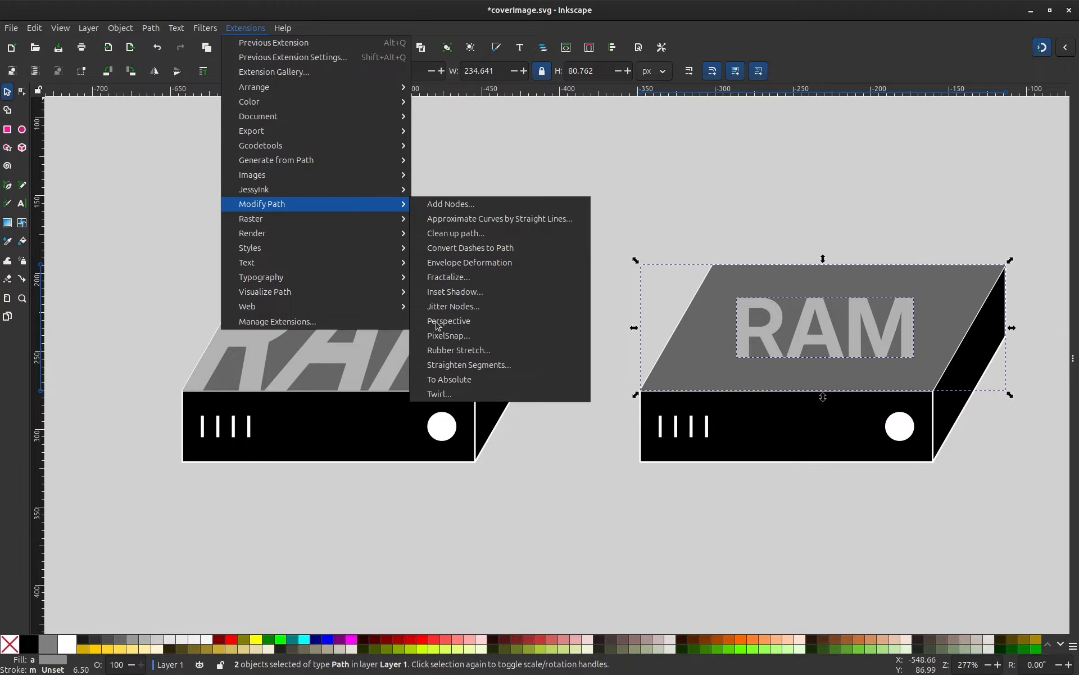
click(474, 322)
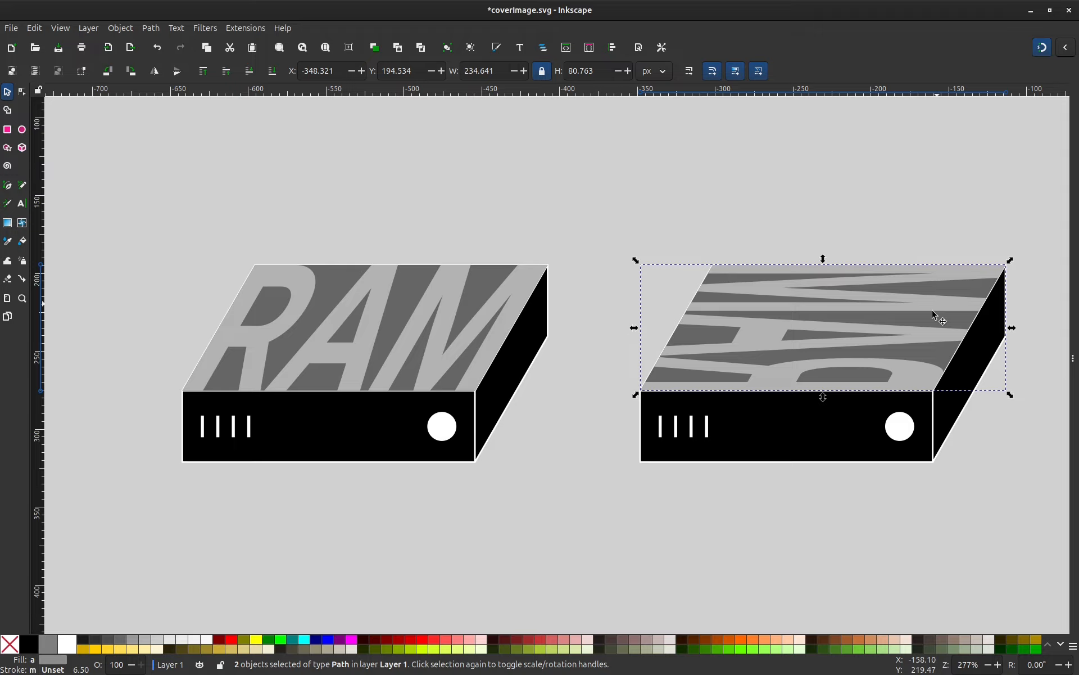
- Delete the right box together with its distorted RAM lettering and grey top face
shift+click(647, 418)
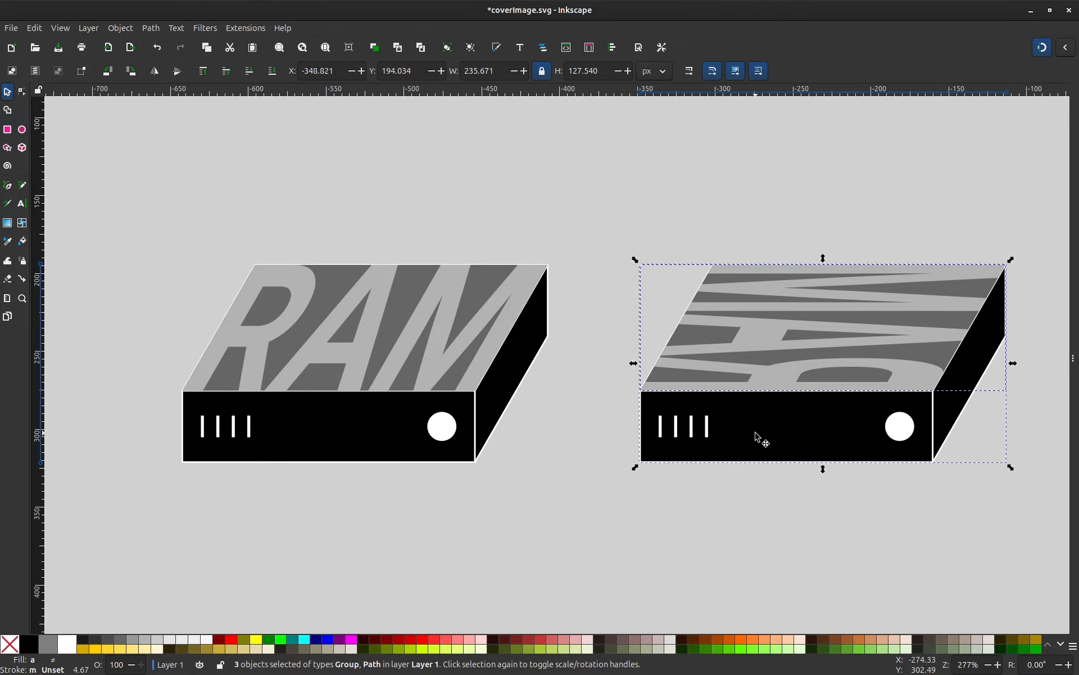
key(Delete)
ctrl+scroll(271, 372, up, 2)
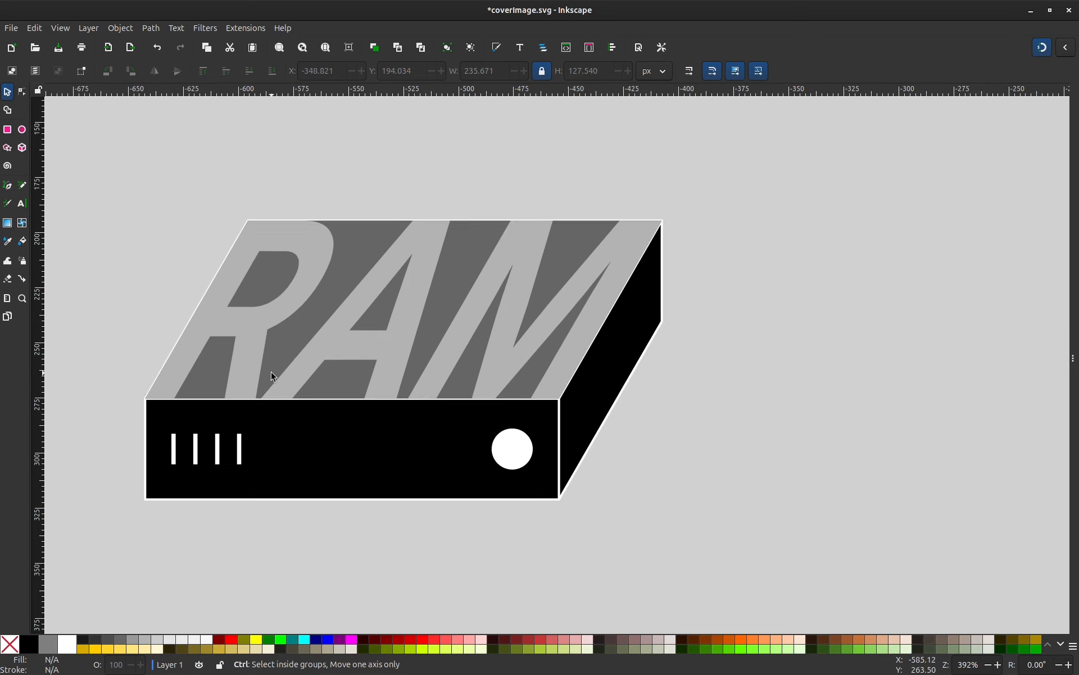
- Delete the grey envelope face beneath the remaining box's RAM lettering
drag(313, 390, 441, 402)
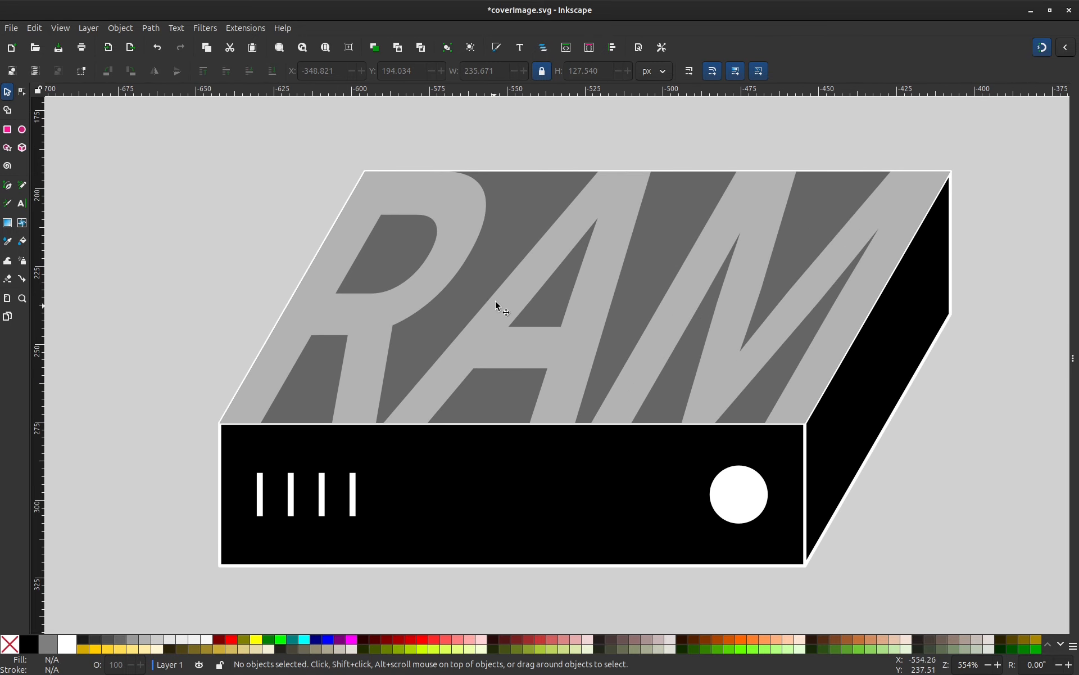
click(510, 224)
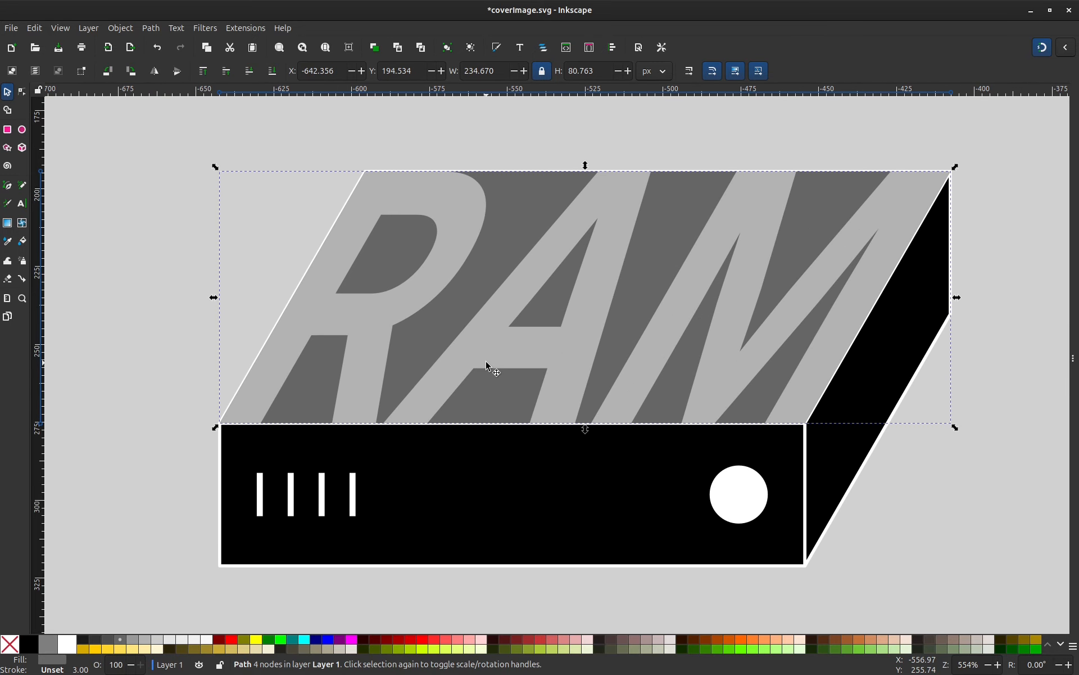
key(Delete)
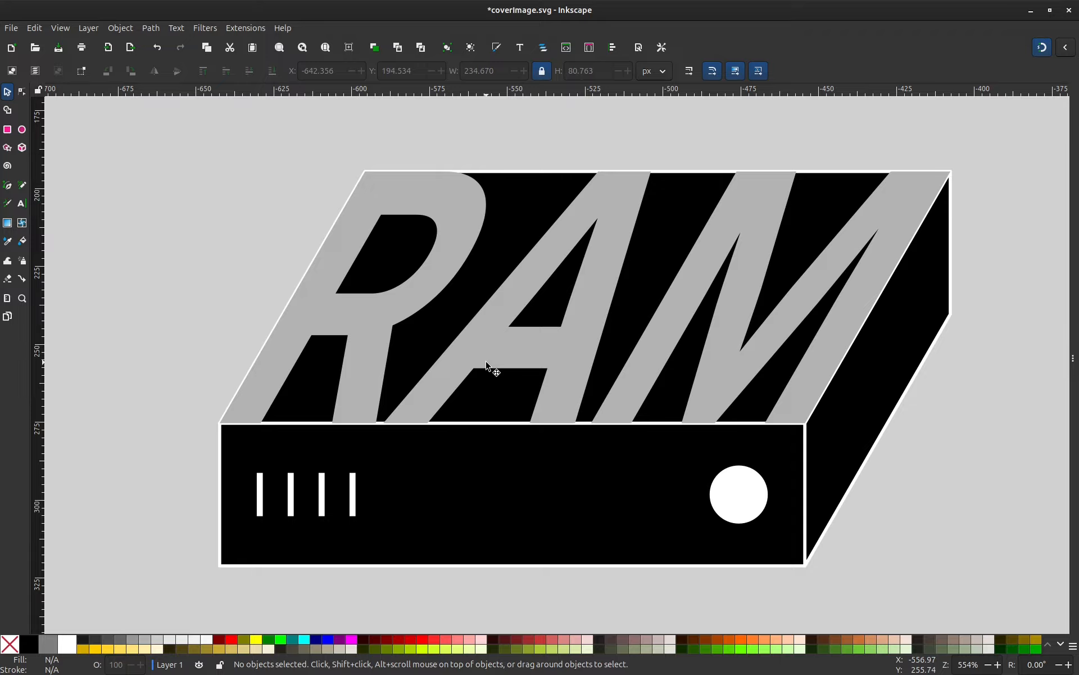
- Scale the RAM lettering down to about 116 by 40 px, centred on the box's top face
click(545, 347)
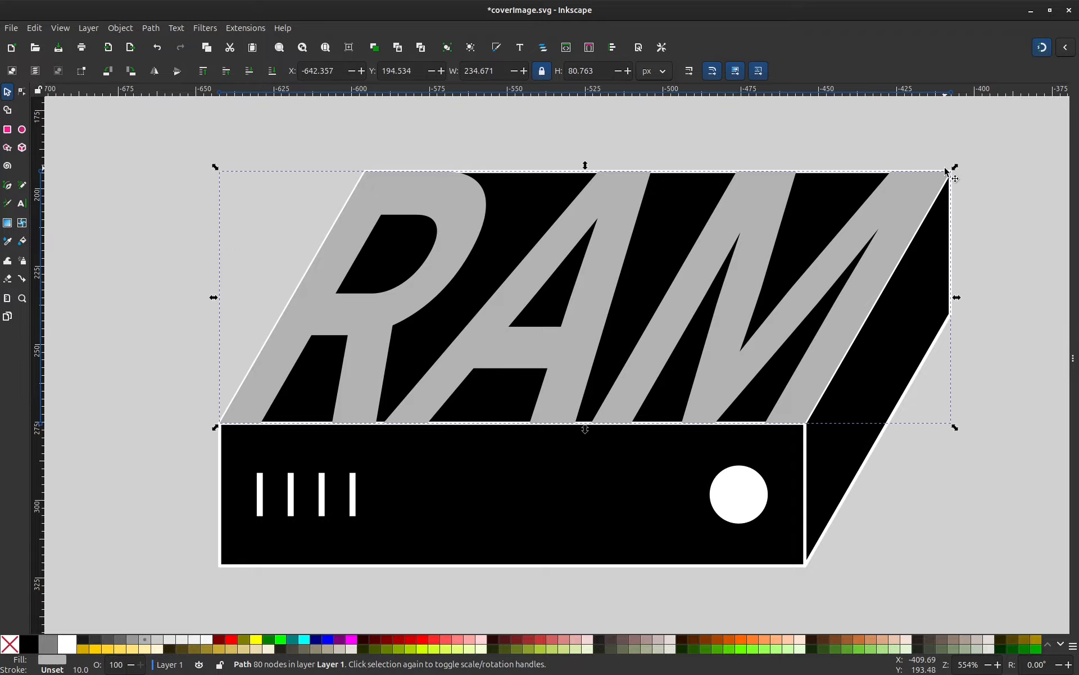
drag(955, 167, 860, 234)
click(226, 287)
scroll(226, 288, down, 3)
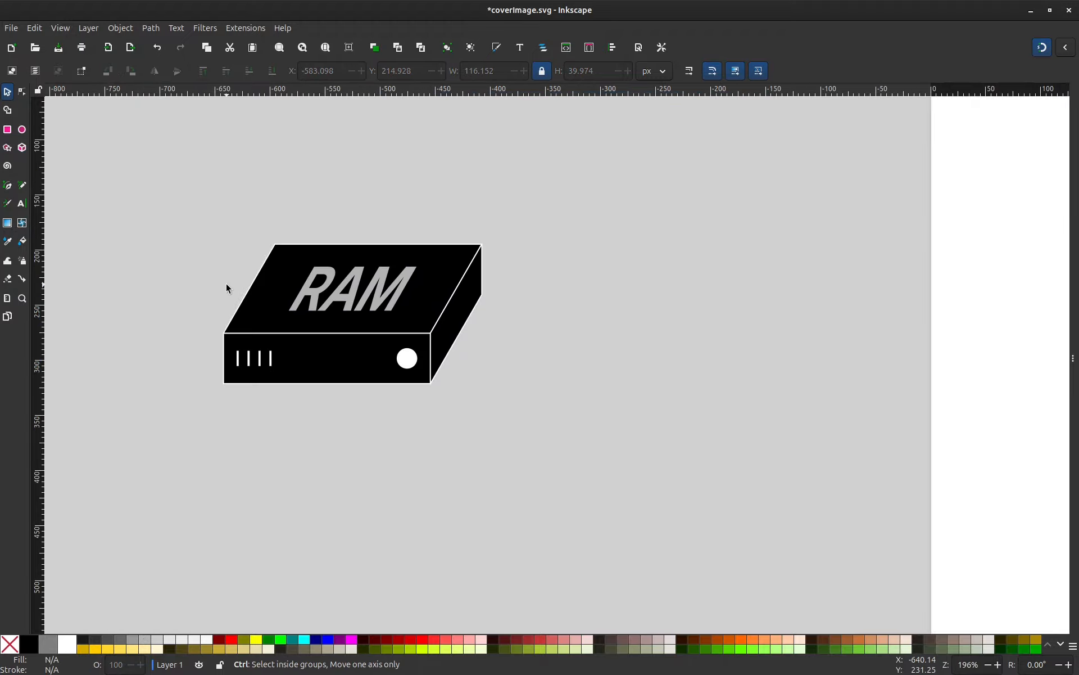
drag(207, 331, 268, 334)
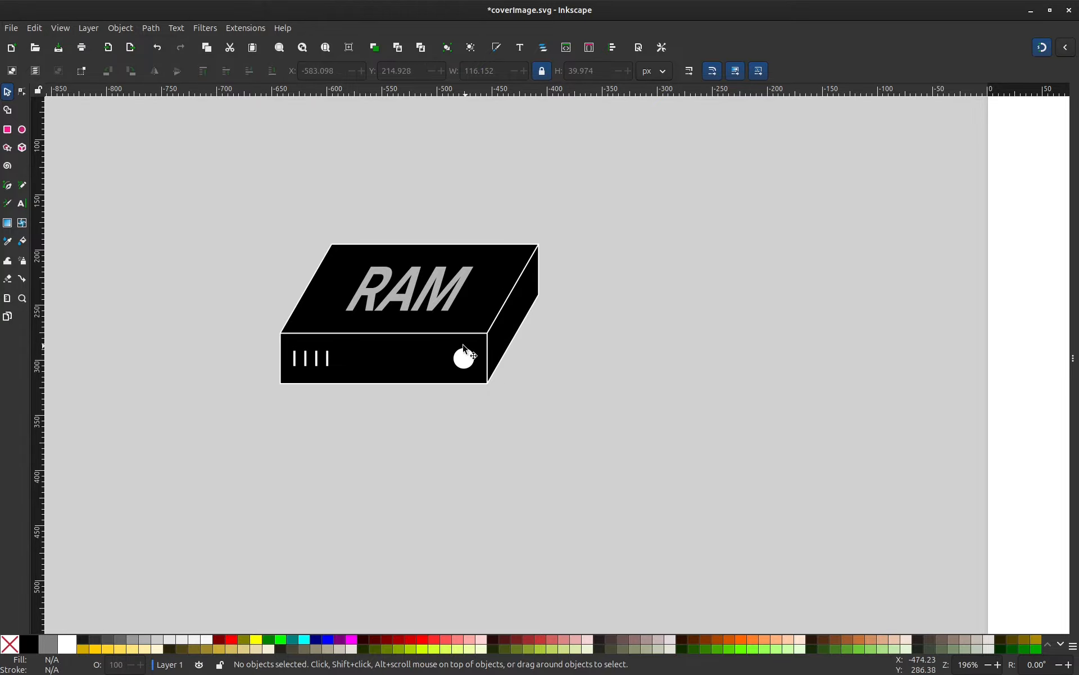
ctrl+scroll(338, 350, up, 1)
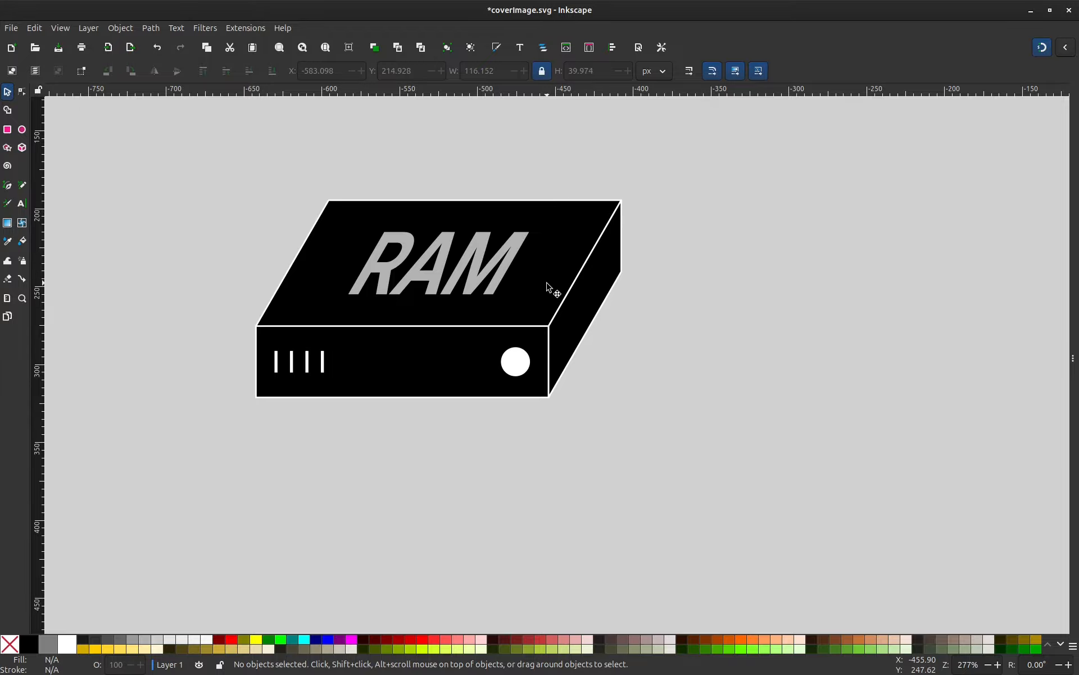
click(246, 28)
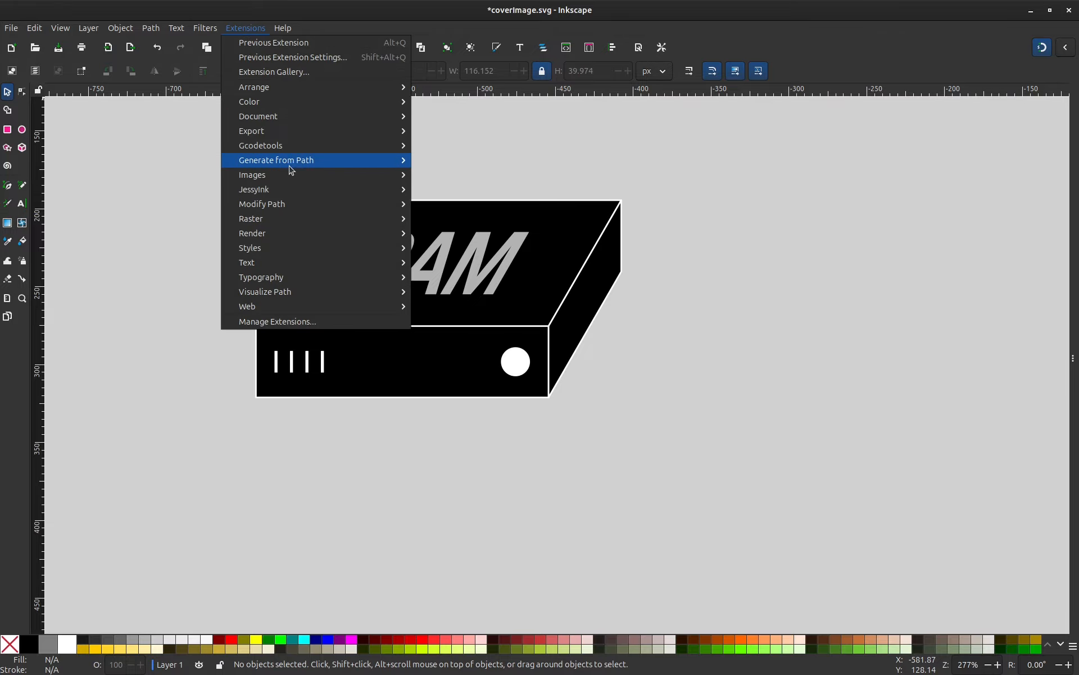
mouse_move(297, 203)
click(728, 323)
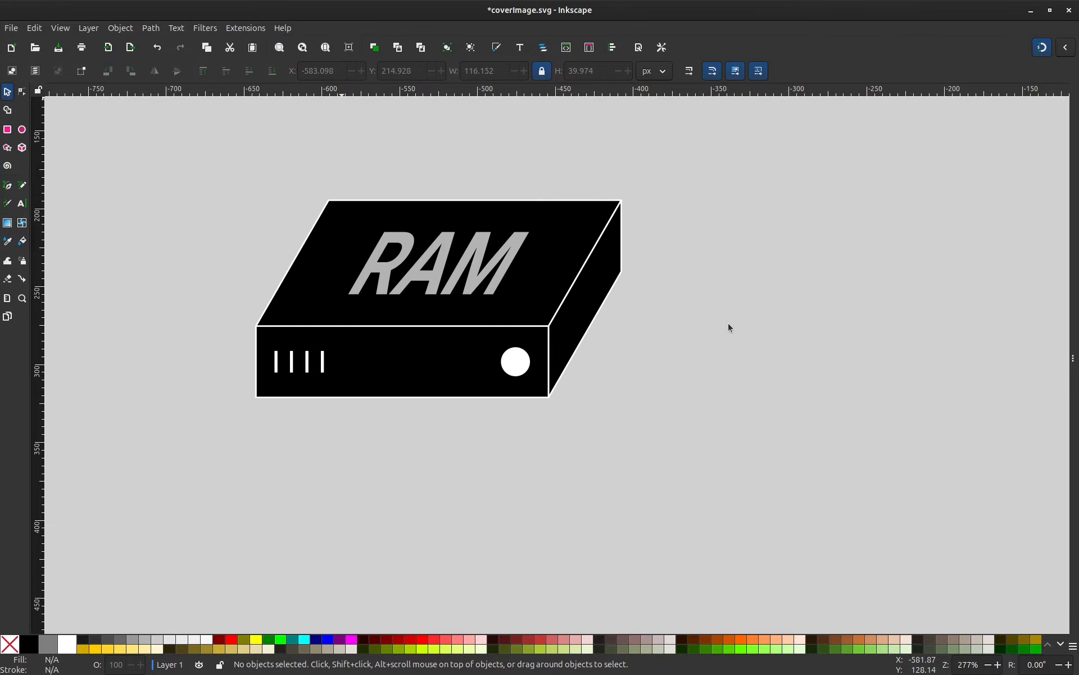
ctrl+scroll(727, 323, down, 2)
drag(568, 327, 454, 339)
- Undo the lettering's scaling and the grey face's deletion, and delete the RAM lettering from the box
key(ctrl+z)
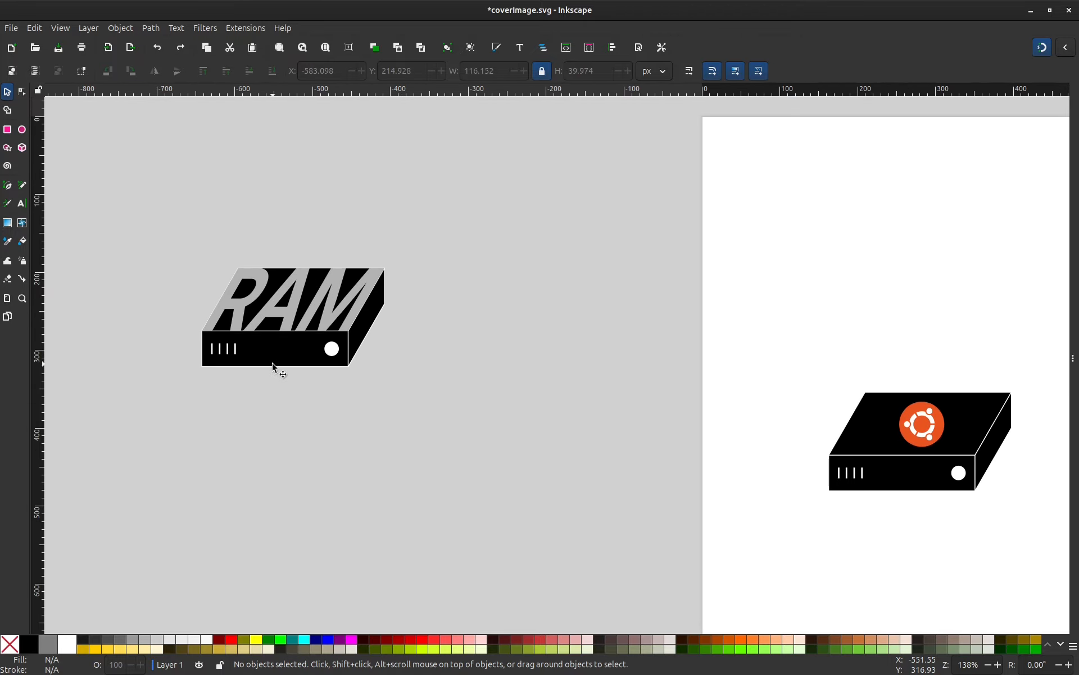
key(ctrl+z)
click(280, 310)
key(Delete)
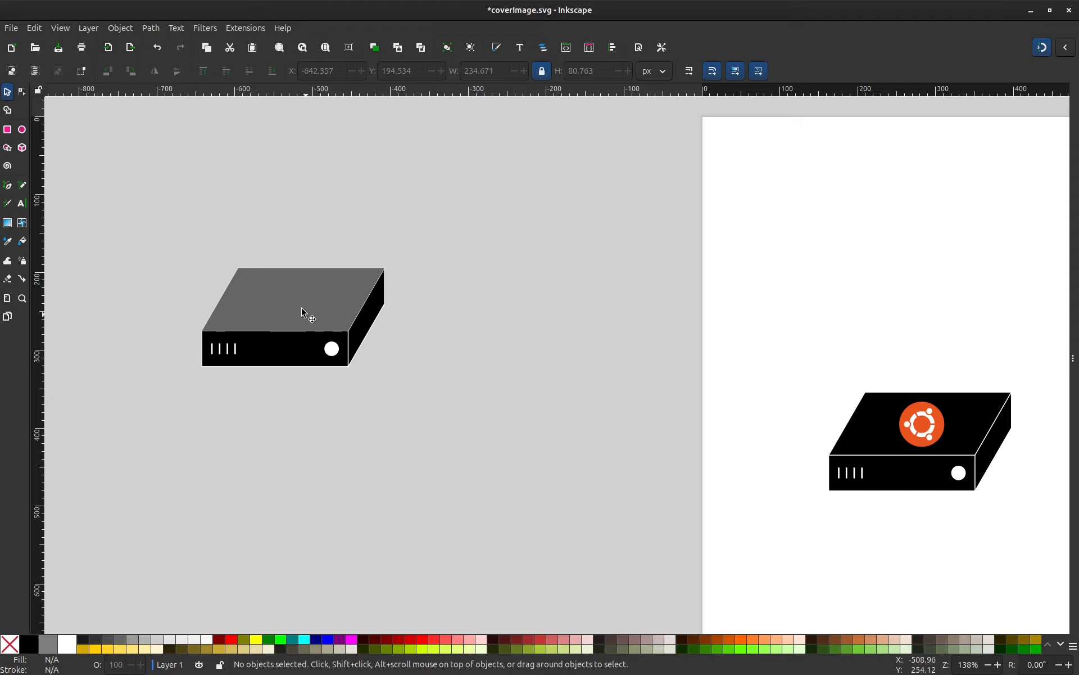
- Ungroup the box carrying the orange Ubuntu logo so the logo can be selected separately
click(917, 435)
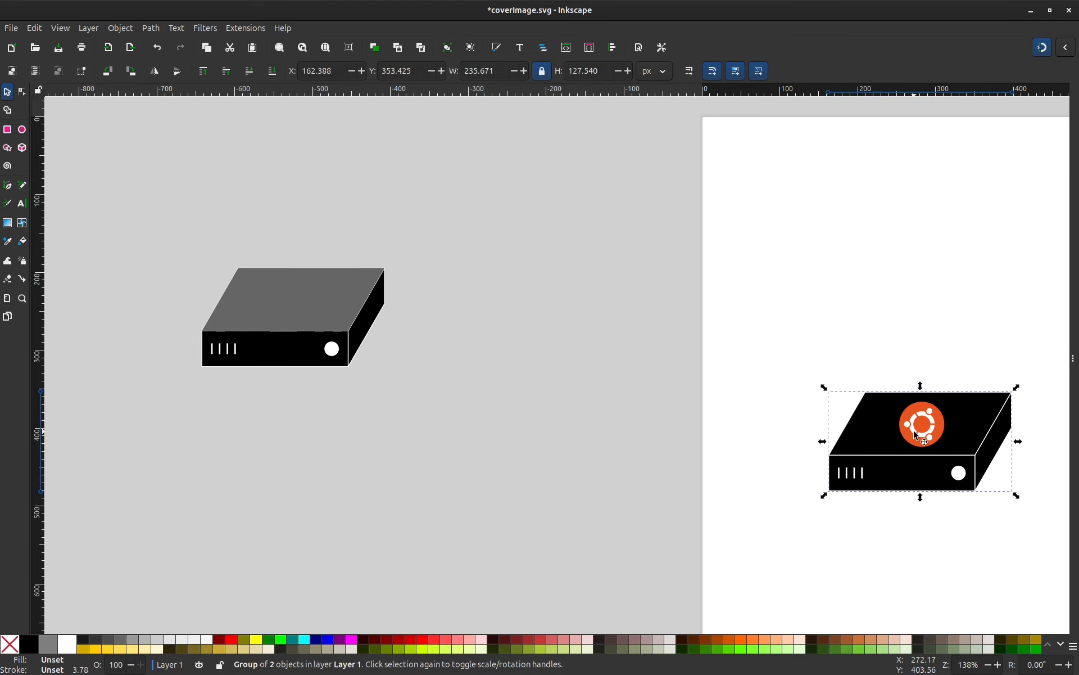
key(ctrl+shift+g)
click(571, 470)
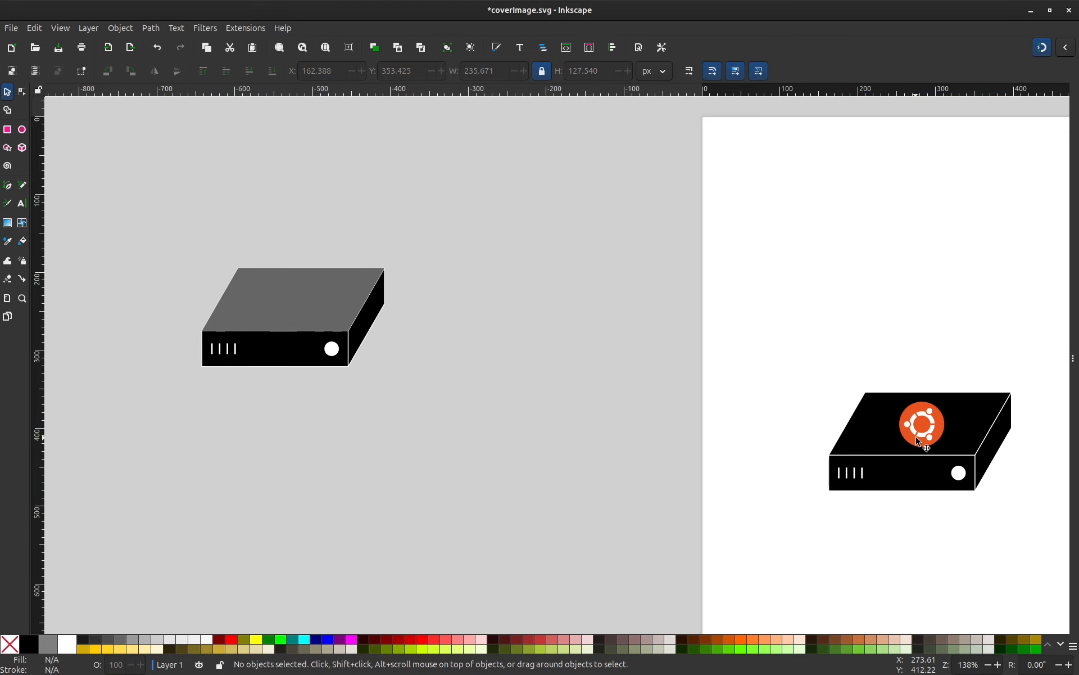
- Copy the orange Ubuntu logo and paste it beside the grey-topped box
click(923, 431)
key(ctrl+c)
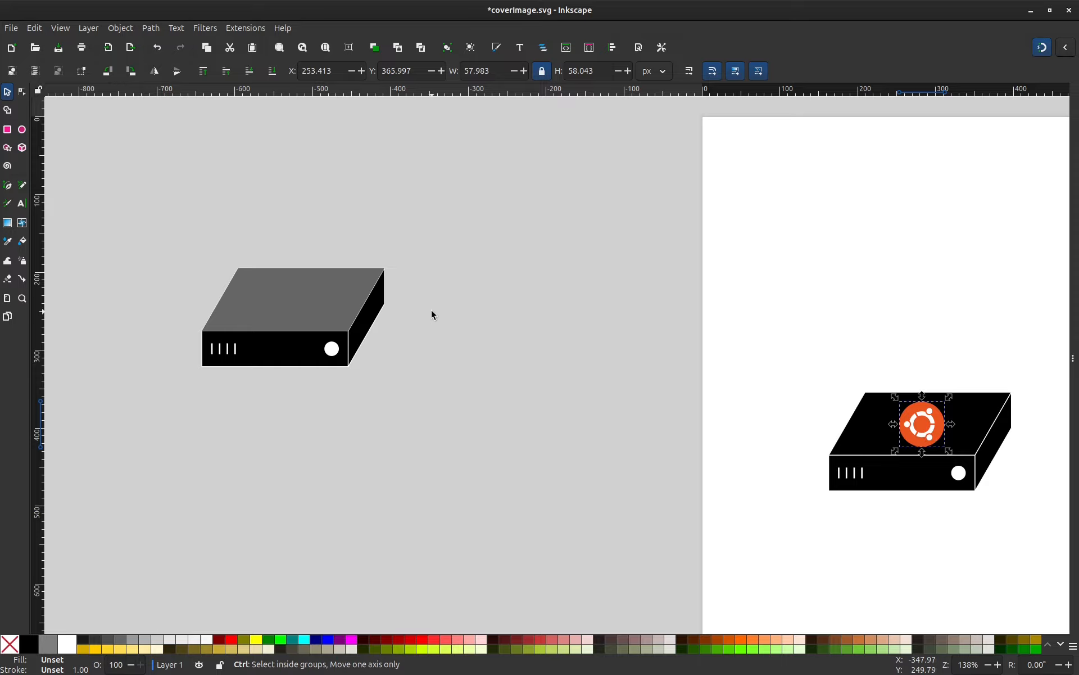
key(ctrl+v)
ctrl+scroll(236, 297, up, 3)
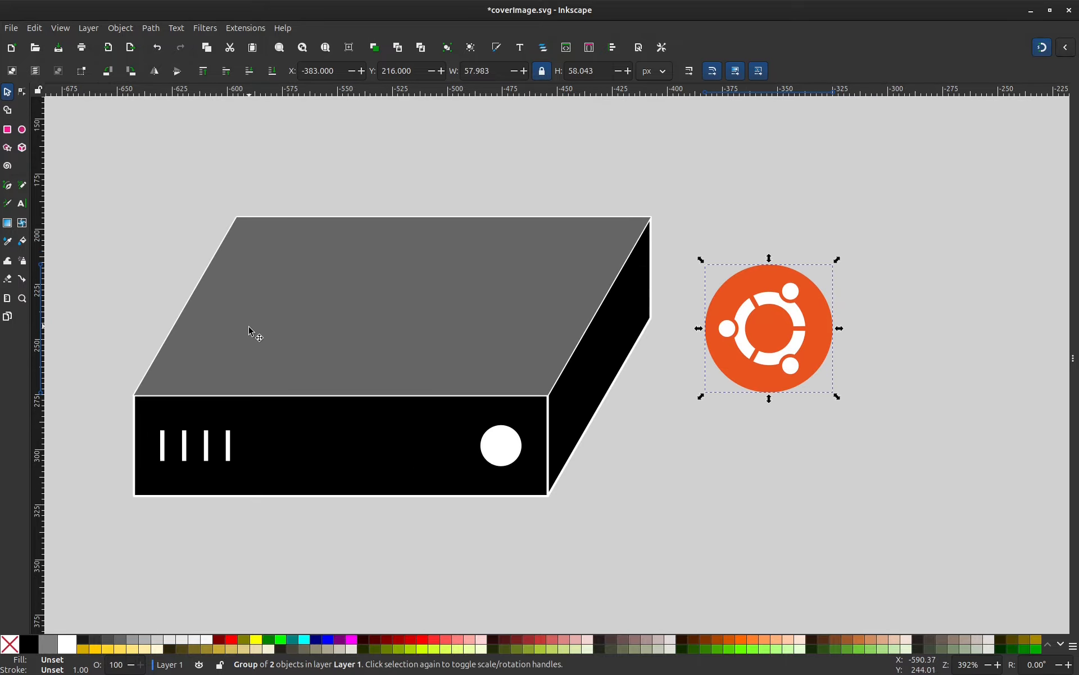
scroll(899, 402, left, 1)
scroll(738, 371, right, 2)
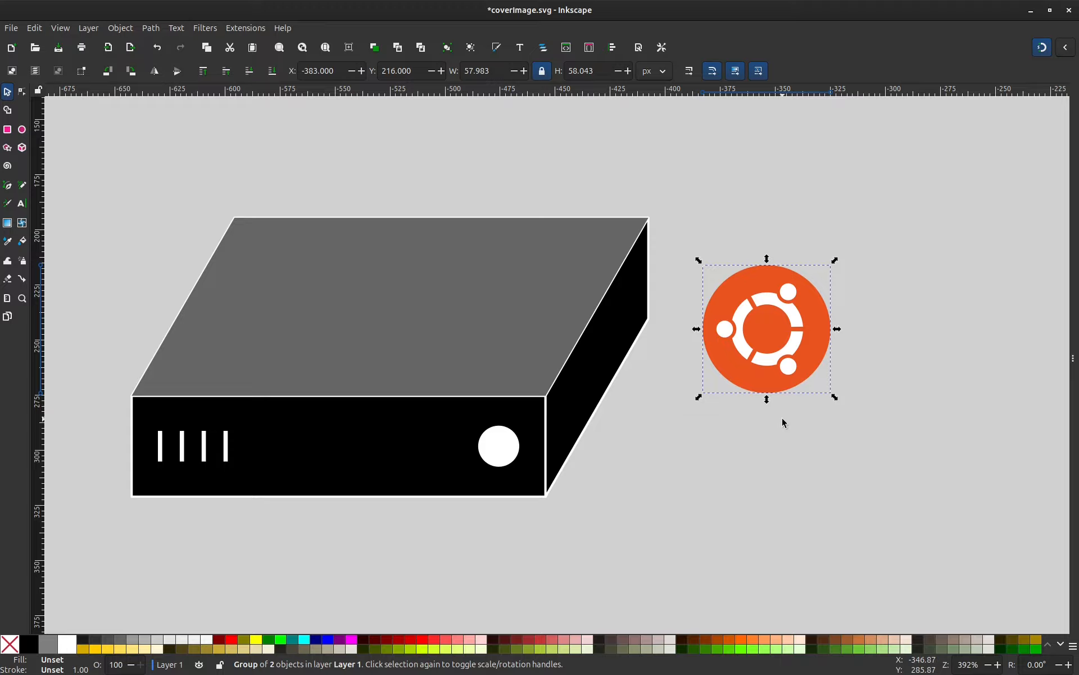
- Ungroup the pasted Ubuntu logo into its orange circle and white symbol
key(ctrl)
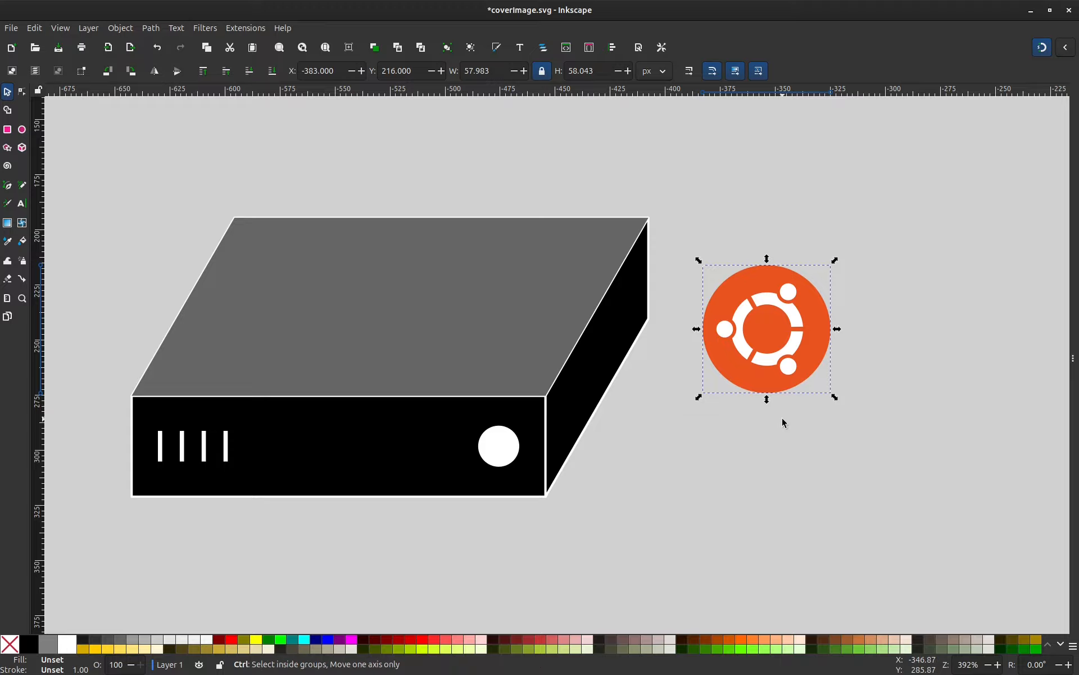
key(ctrl+shift+g)
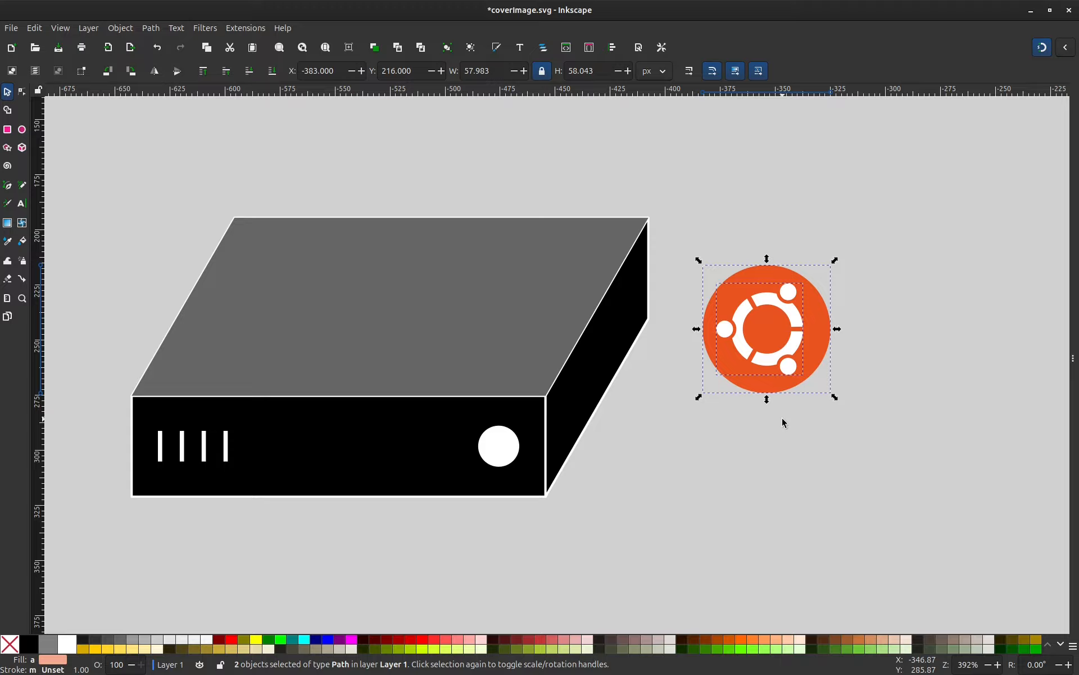
click(782, 418)
- Try pulling the logo's white symbol and orange circle apart, and undo both moves
drag(782, 418, 558, 477)
scroll(558, 477, up, 2)
drag(648, 294, 619, 337)
key(ctrl+z)
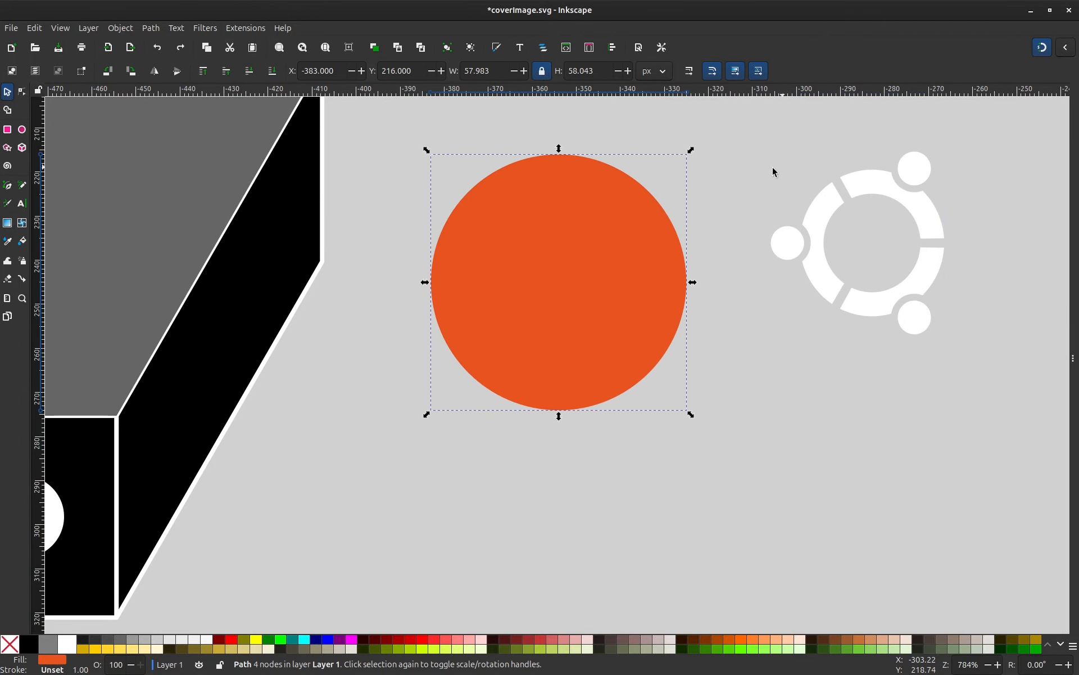
key(ctrl+z)
scroll(608, 327, up, 3)
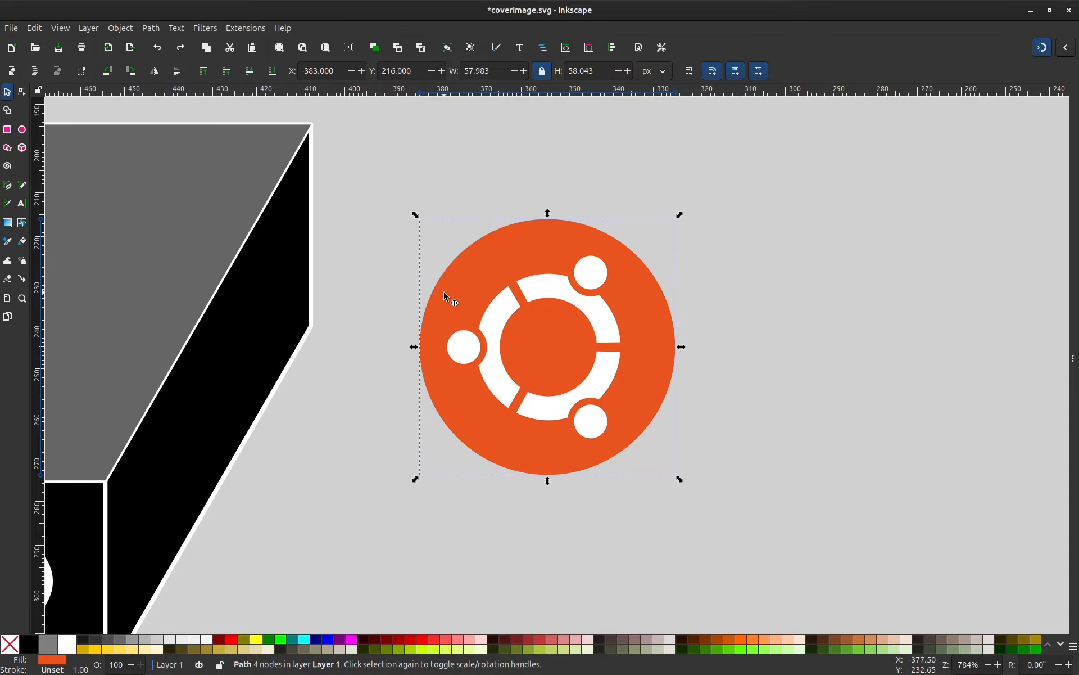
- Cut the white symbol out of the orange circle with Difference, and move the resulting logo about 26 px right and 16 px up
click(602, 326)
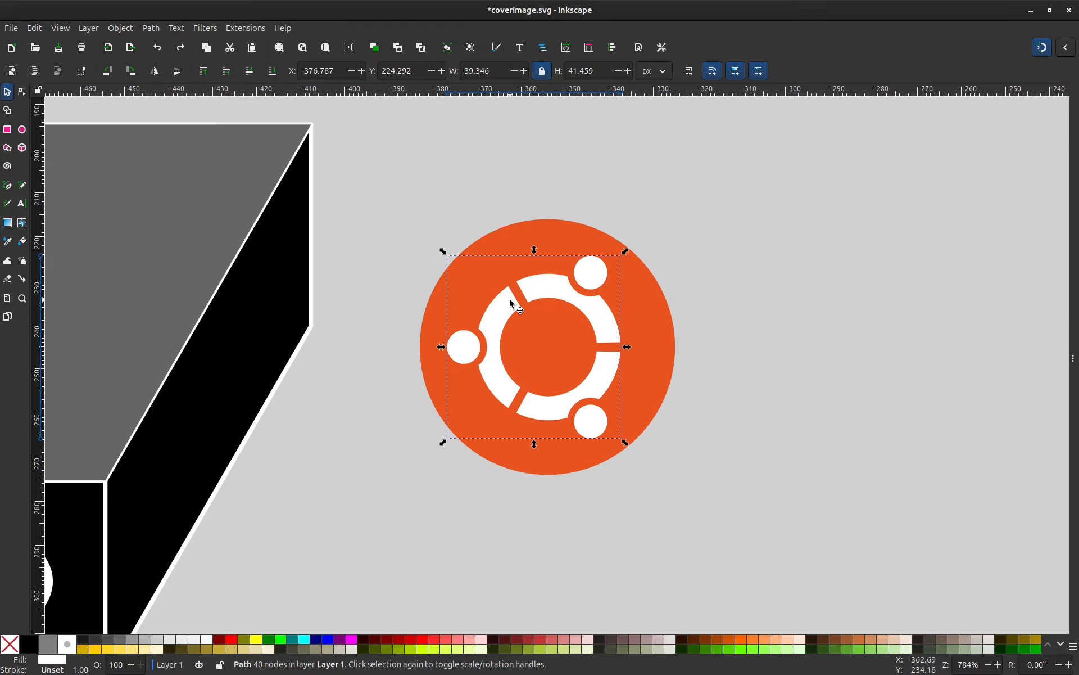
shift+click(652, 348)
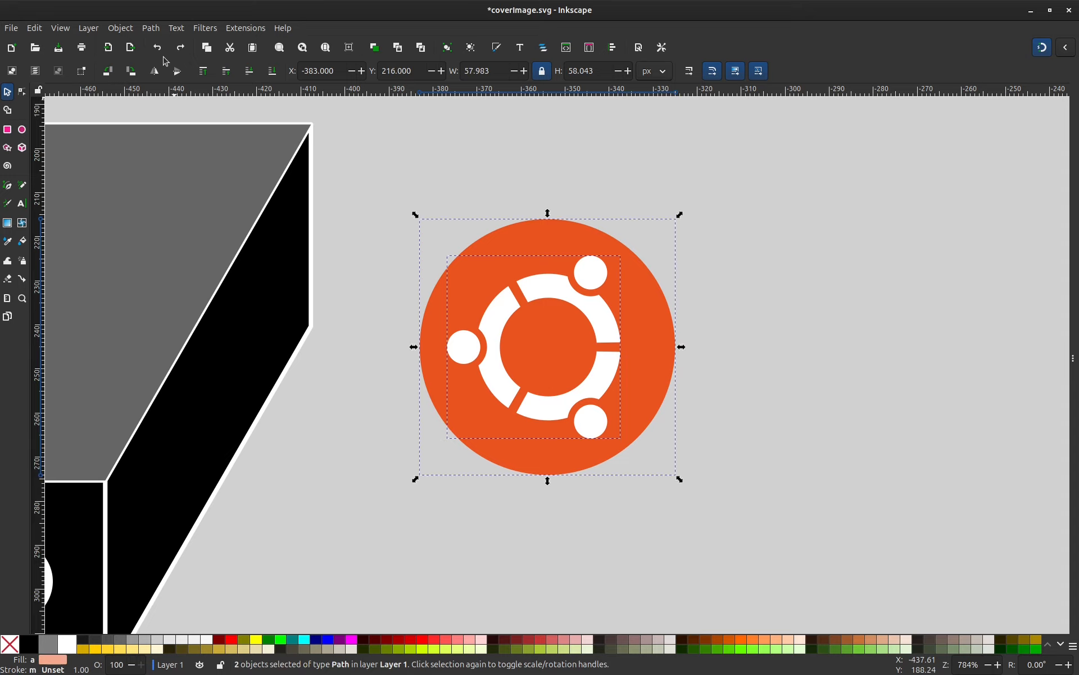
click(153, 29)
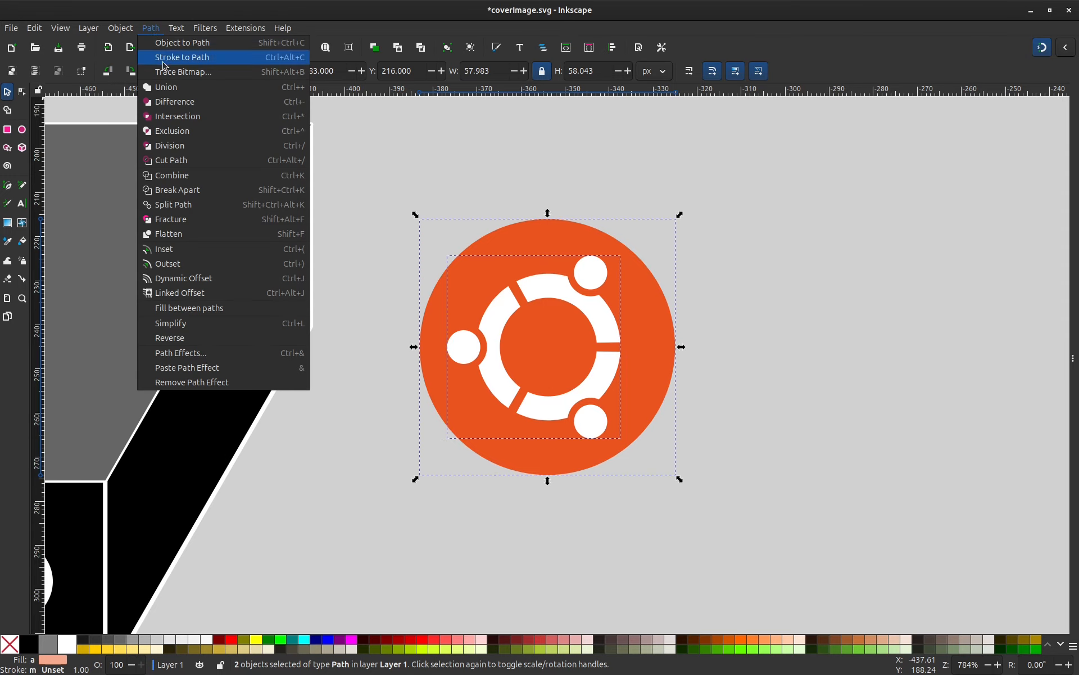
click(181, 100)
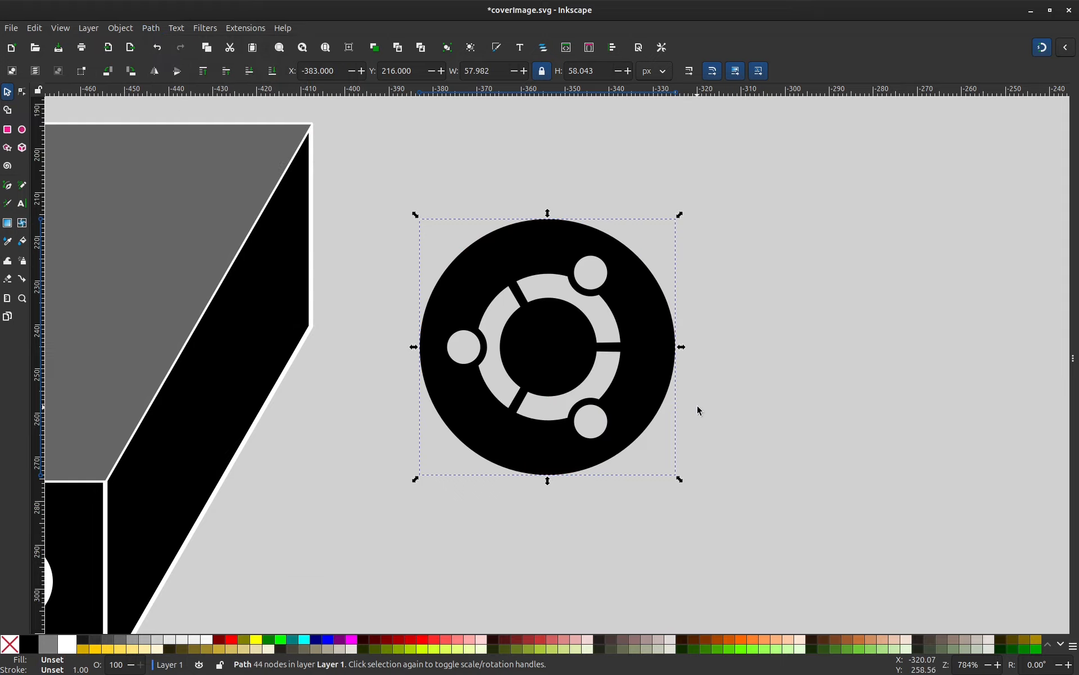
scroll(731, 381, down, 1)
drag(729, 422, 809, 364)
- Fill the cut-out logo with the orange sampled from the Ubuntu logo on the other box
scroll(809, 364, down, 3)
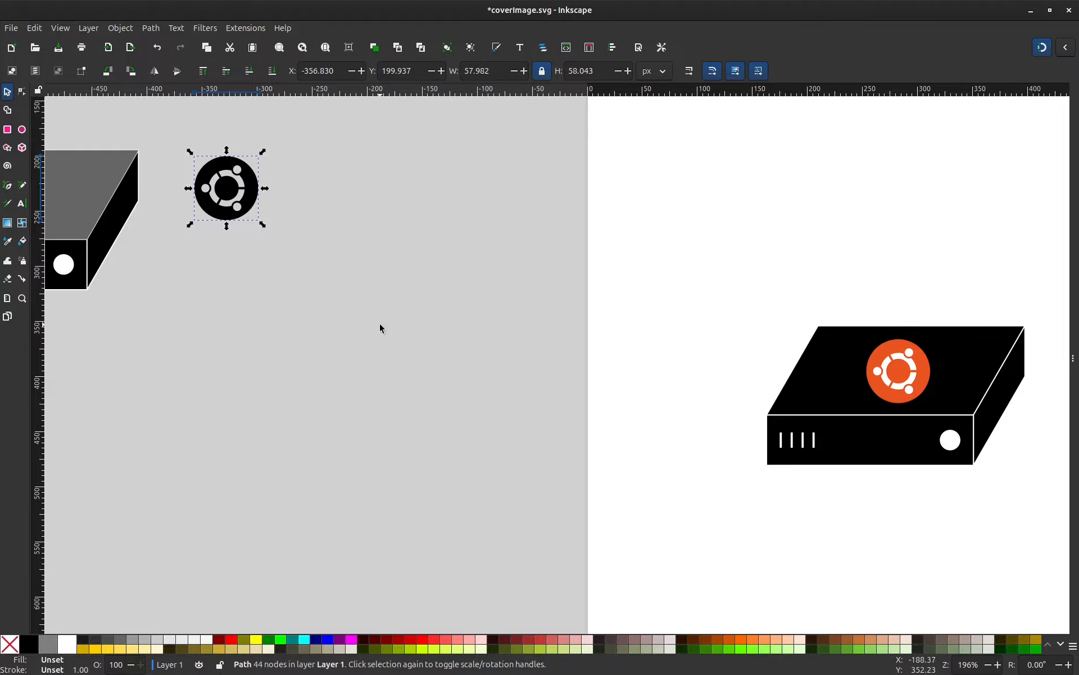
key(d)
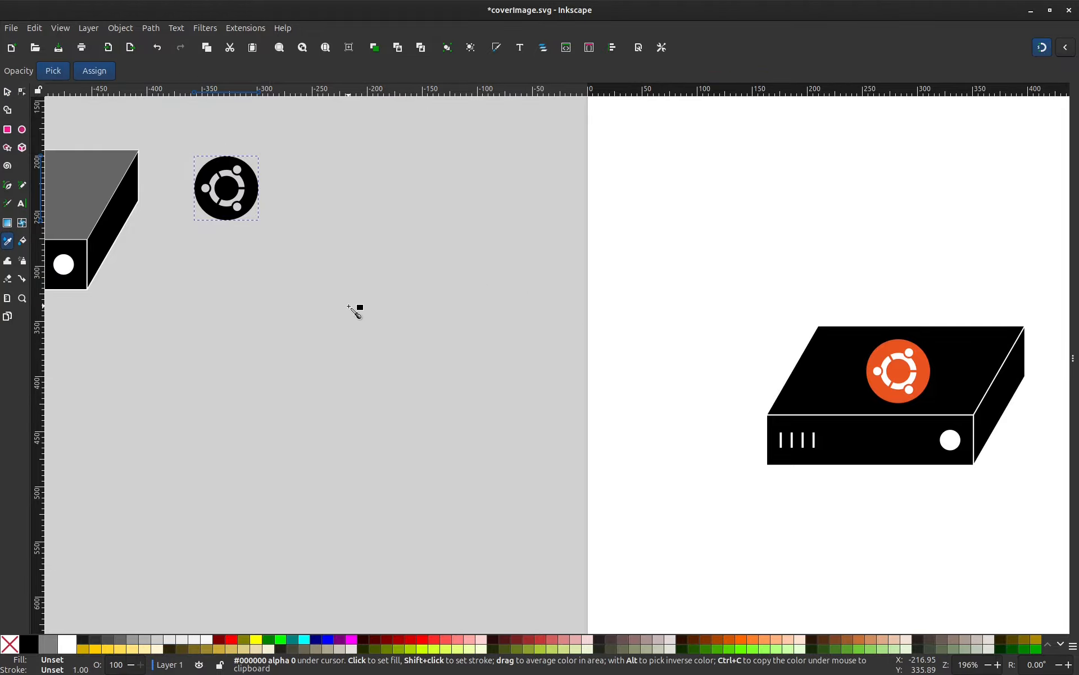
click(885, 353)
drag(285, 246, 627, 414)
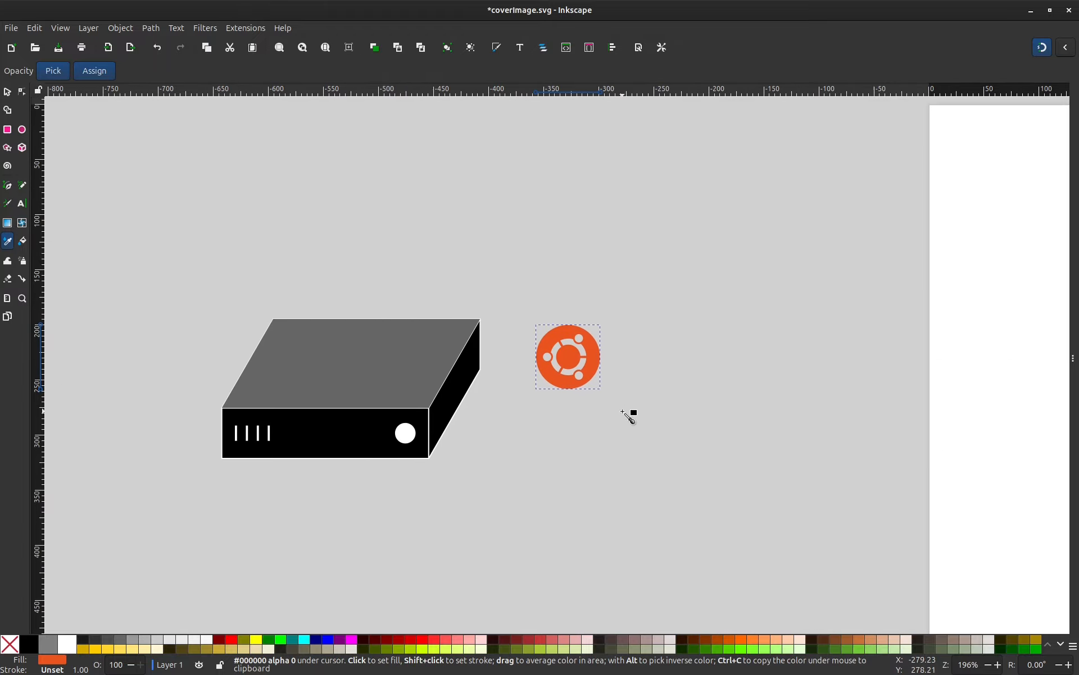
key(s)
- Apply the Perspective extension to the orange logo, using the box's grey top face as the envelope
scroll(522, 389, up, 2)
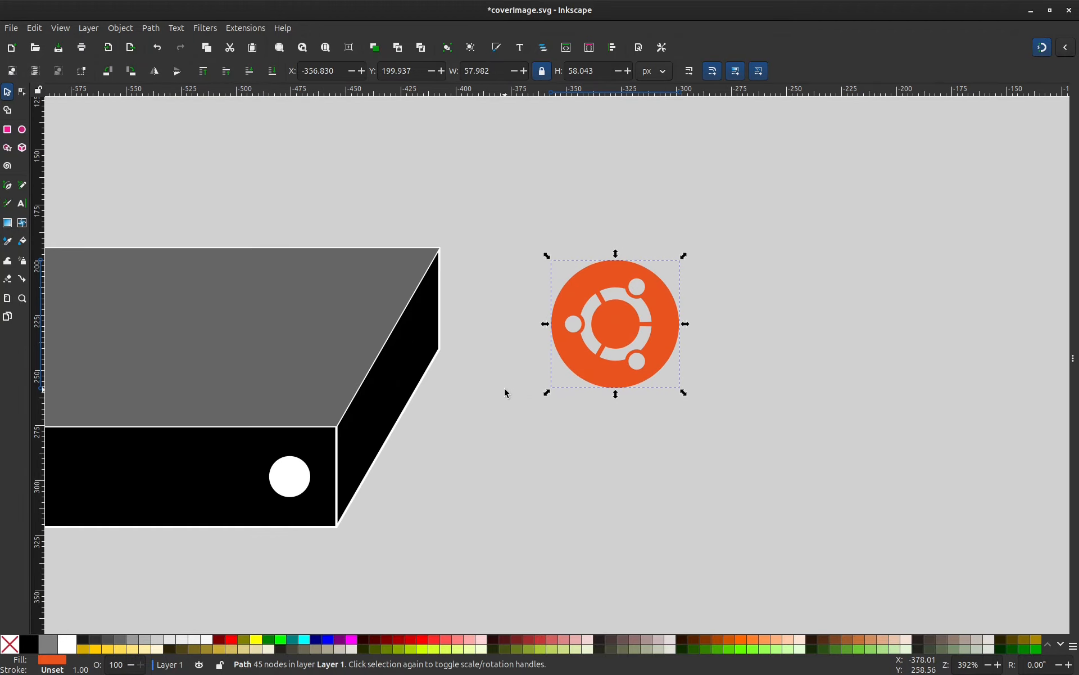
drag(504, 394, 743, 381)
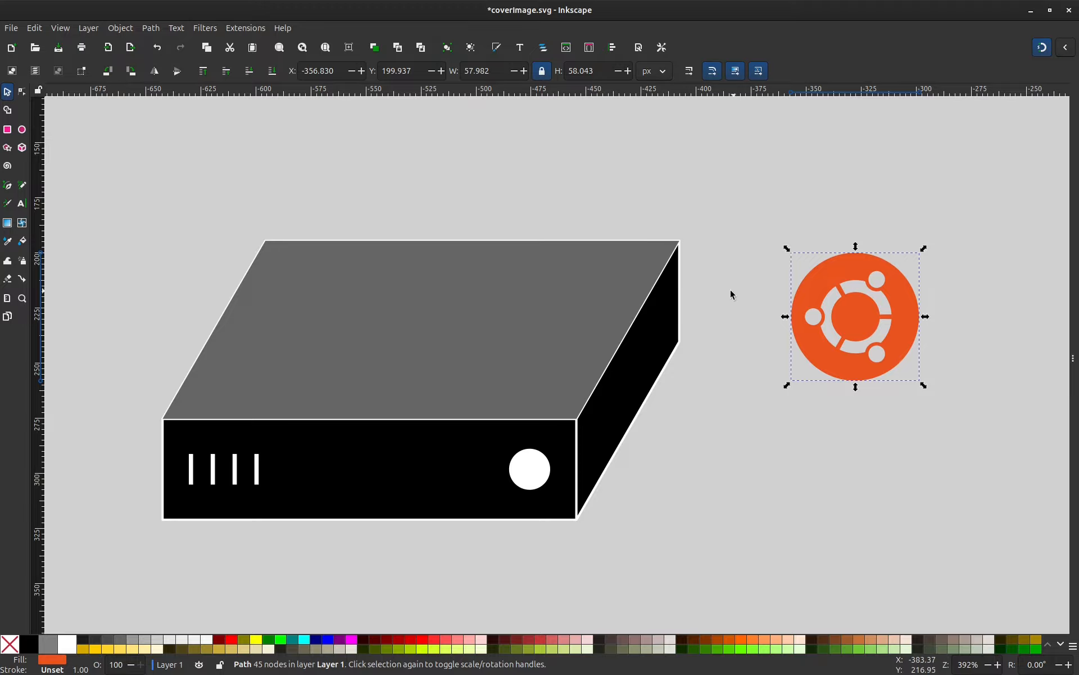
shift+click(413, 315)
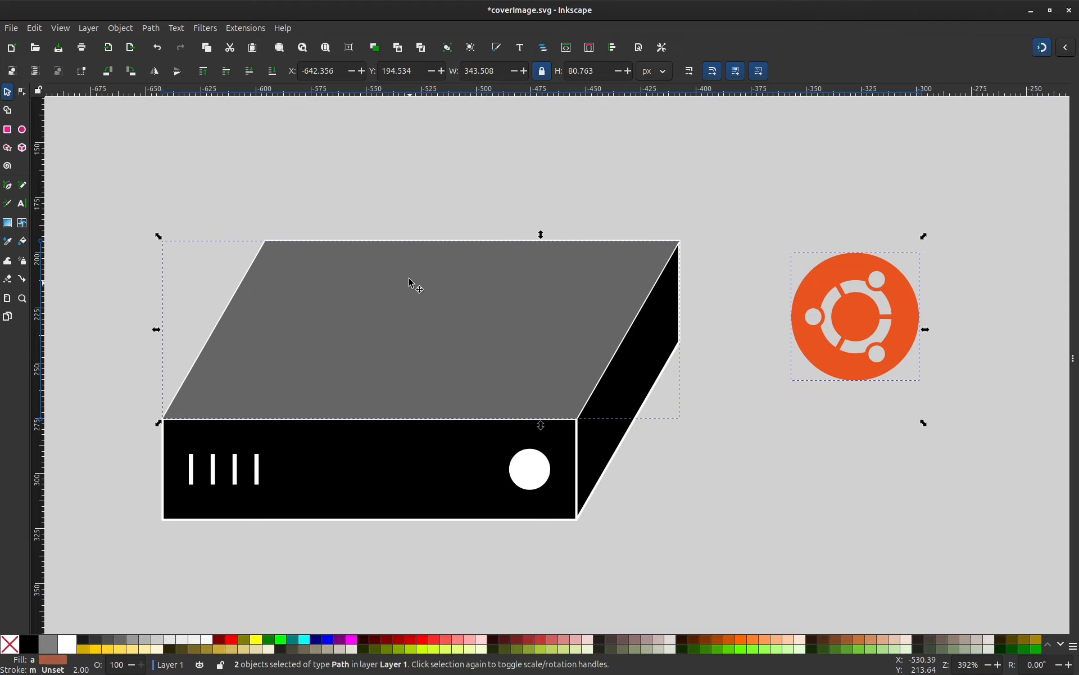
click(245, 28)
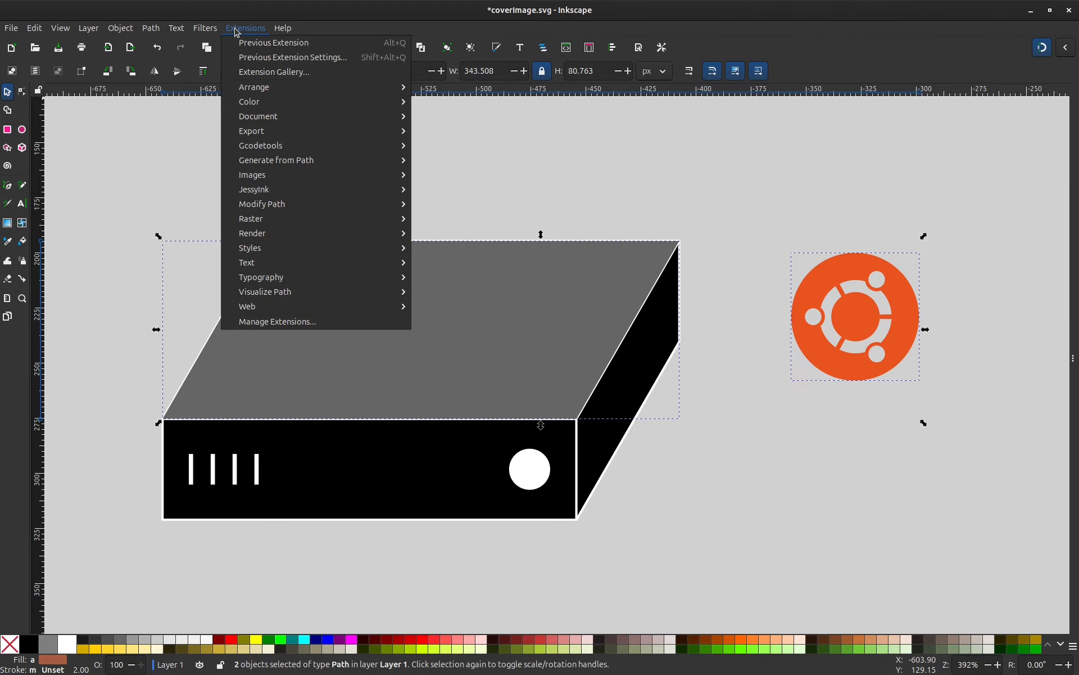
mouse_move(321, 204)
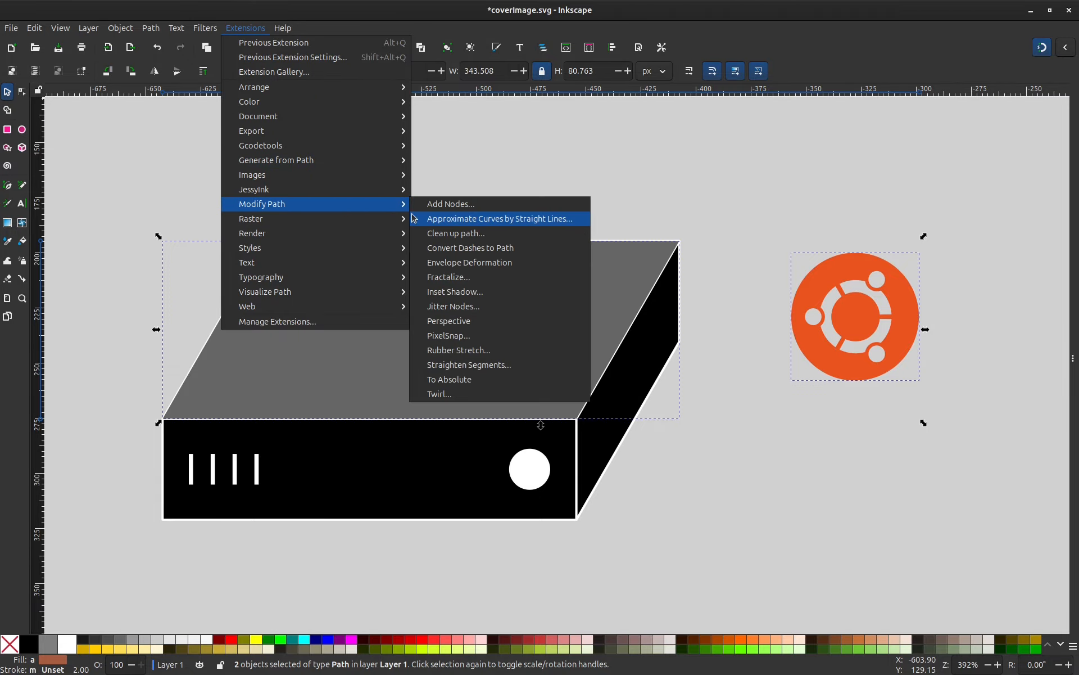
click(476, 322)
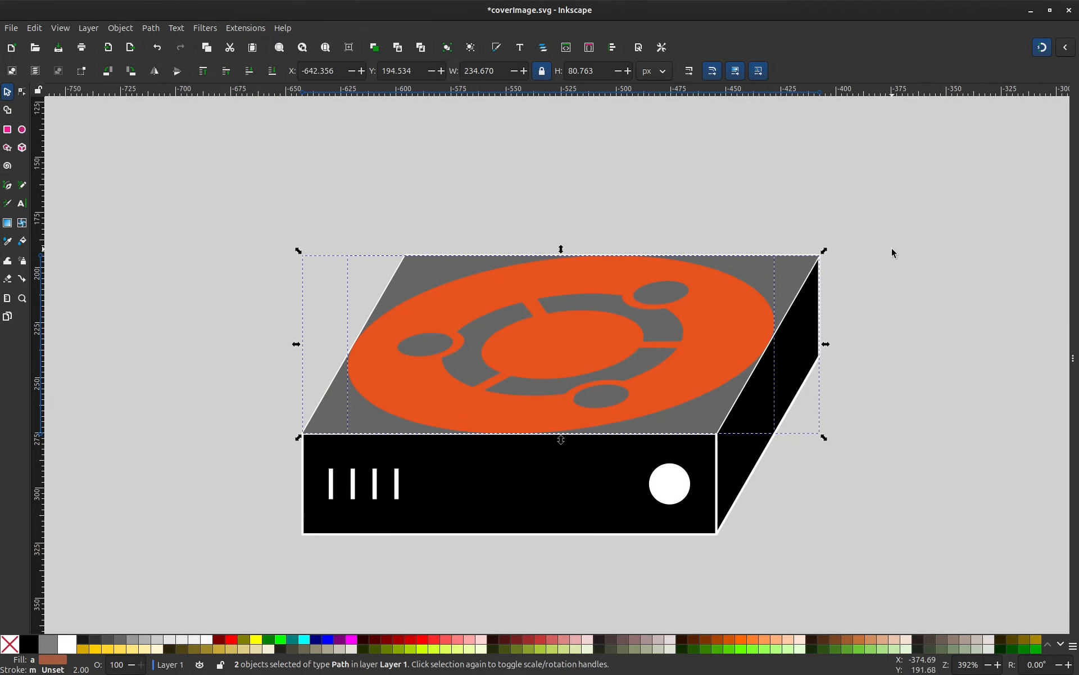
- Delete the box's grey envelope face and shrink the perspective Ubuntu logo about its centre to about 92 × 38 px
click(892, 248)
click(744, 259)
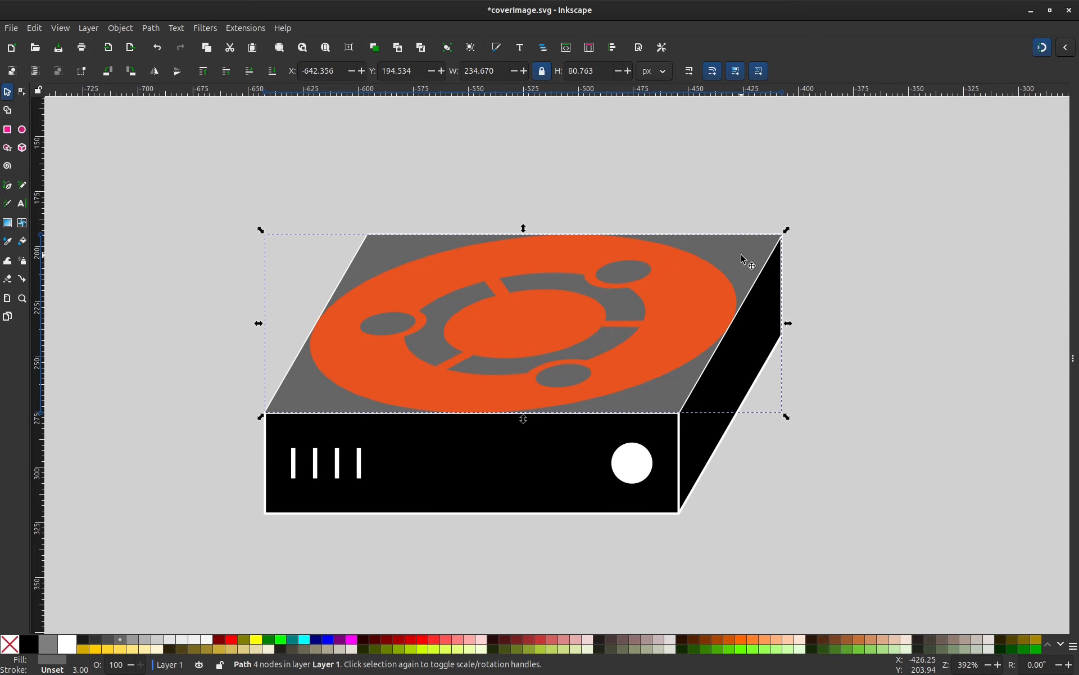
key(Delete)
click(707, 292)
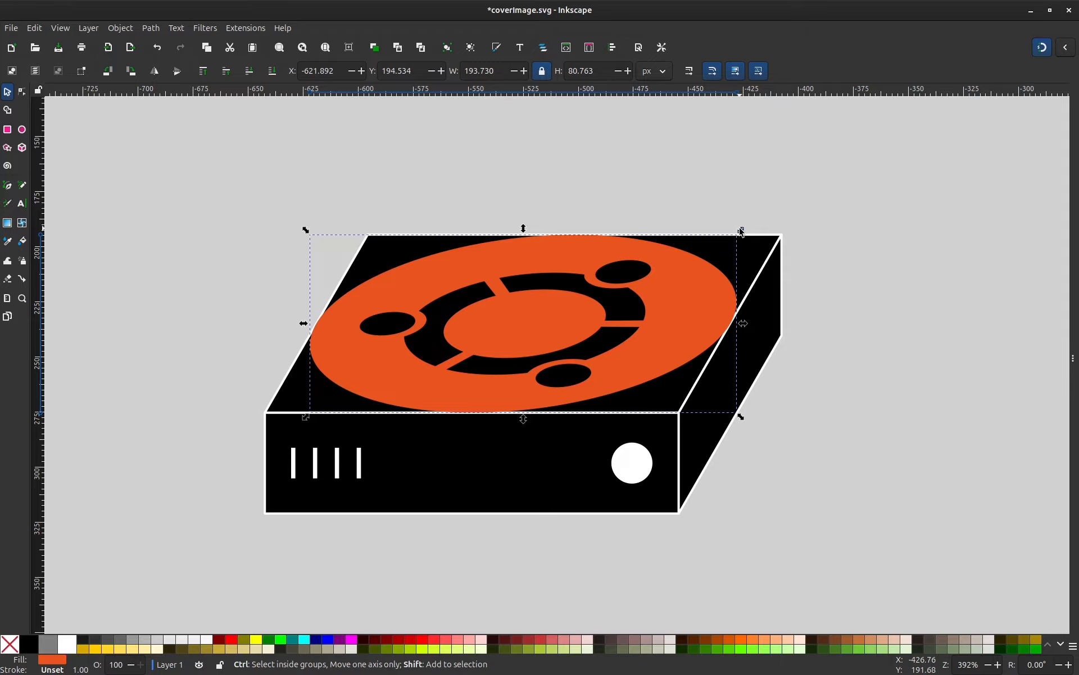
drag(741, 230, 679, 280)
click(879, 328)
scroll(878, 328, down, 2)
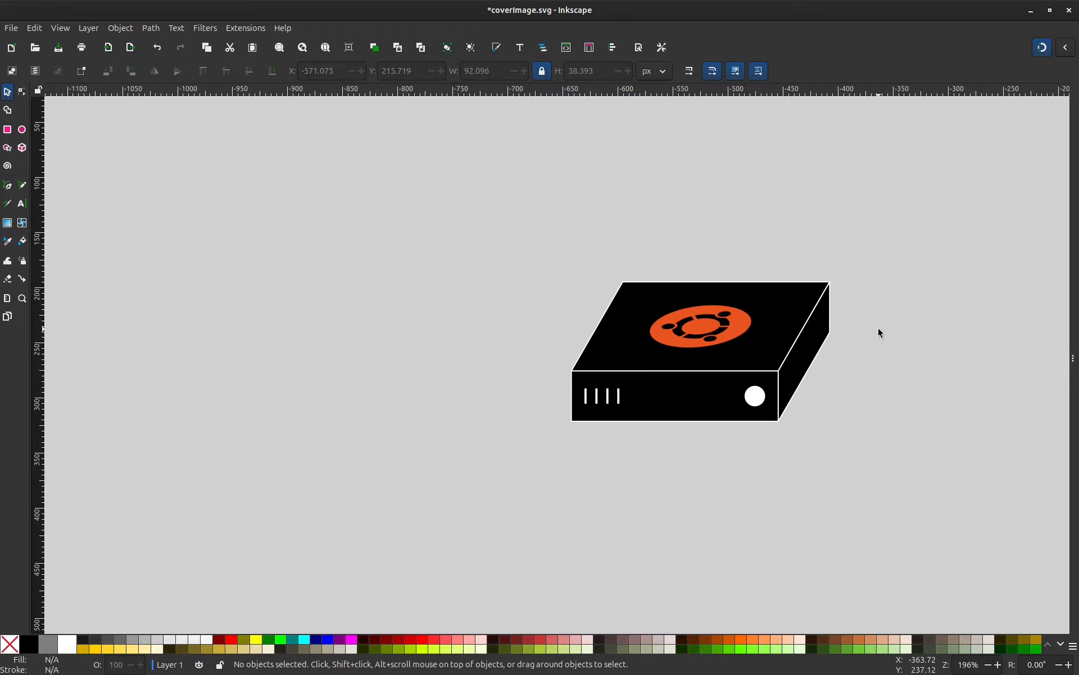
drag(835, 327, 533, 310)
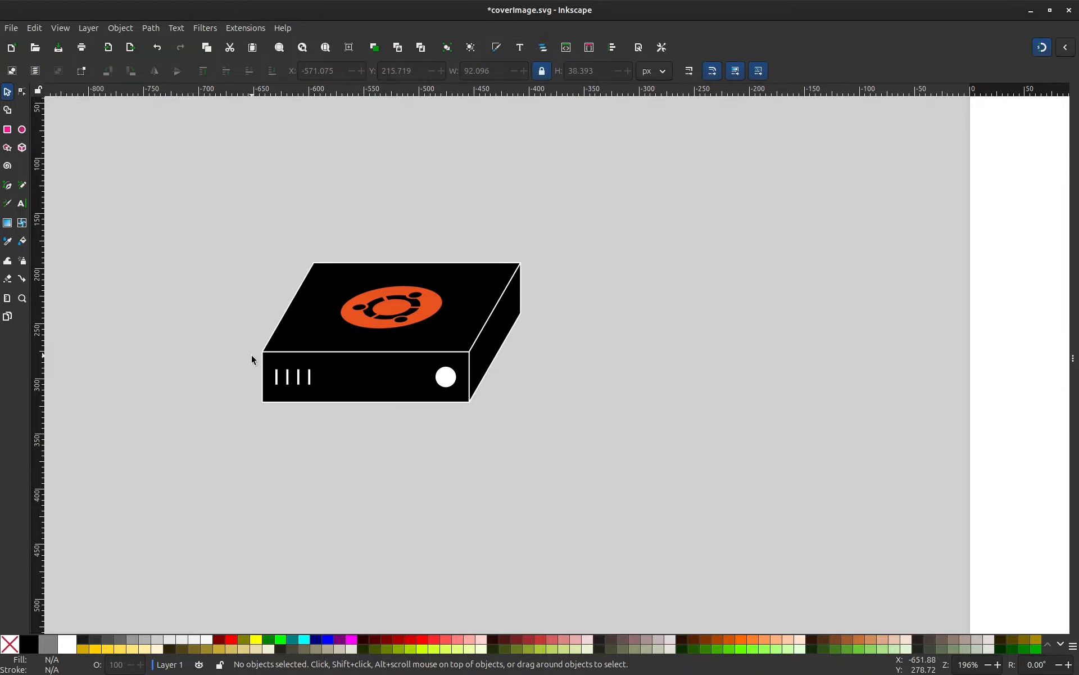
scroll(251, 354, down, 2)
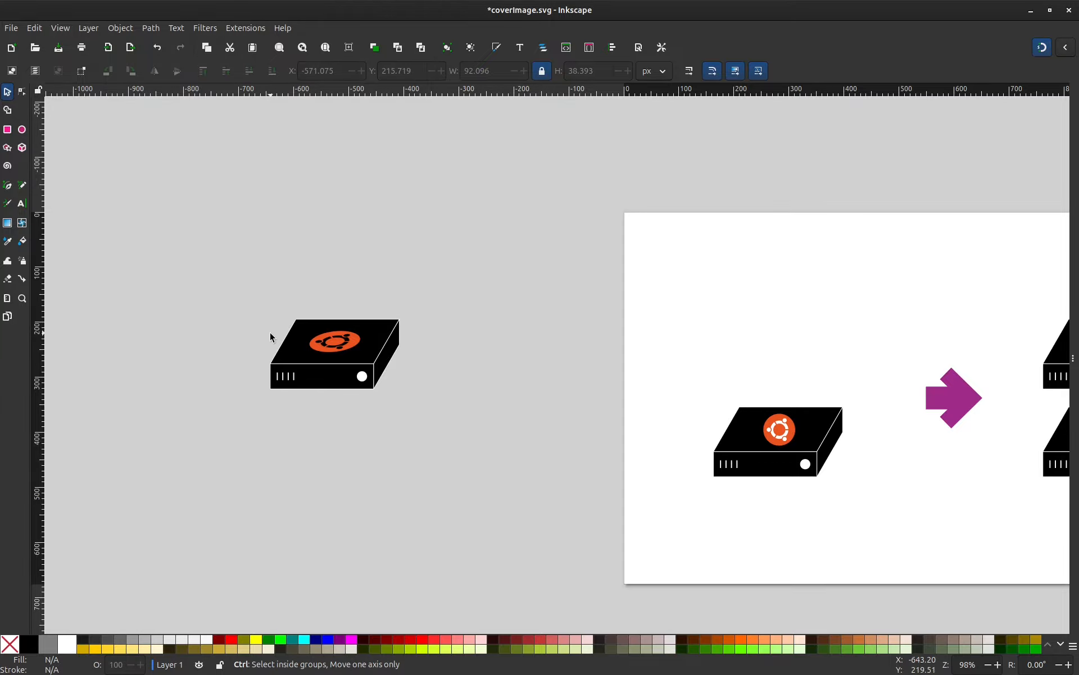
scroll(270, 336, up, 3)
drag(288, 403, 322, 362)
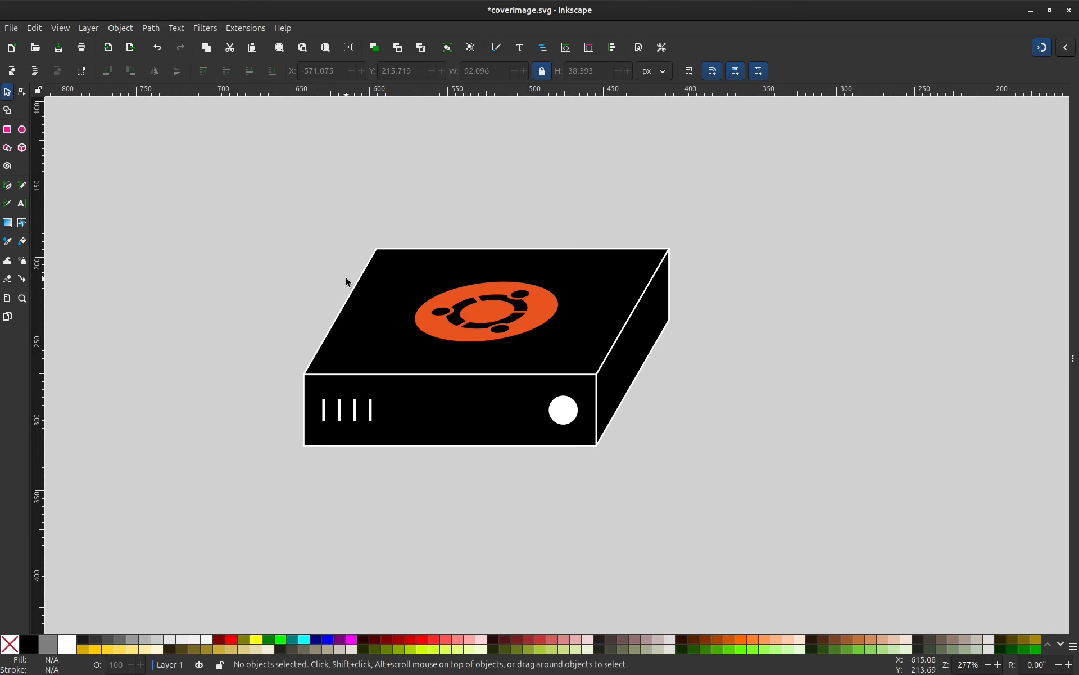
scroll(329, 349, down, 1)
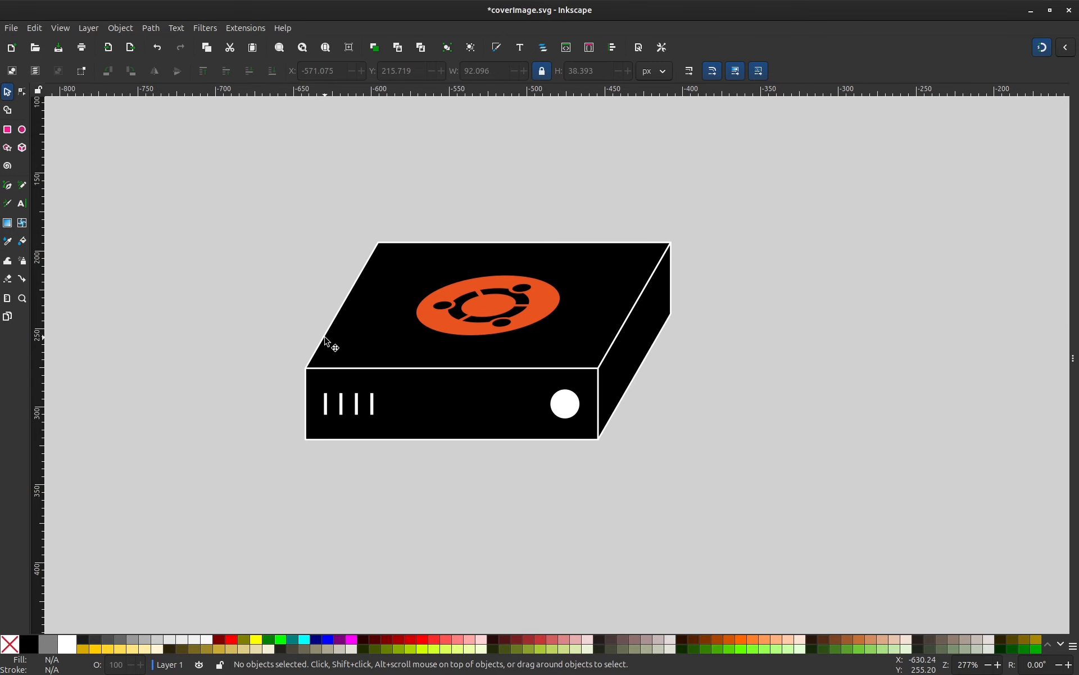
- Undo the logo's resizing, the deletion of the grey envelope face and the Perspective effect on the logo
key(ctrl+z)
key(ctrl+z)
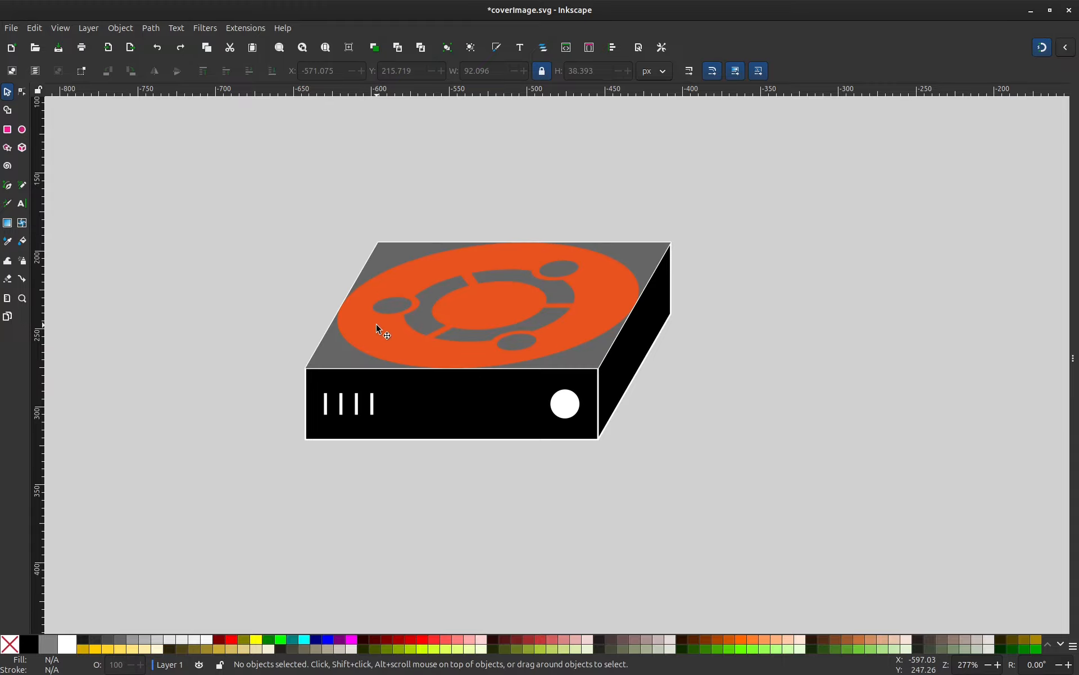
key(ctrl+z)
key(minus)
key(ctrl+z)
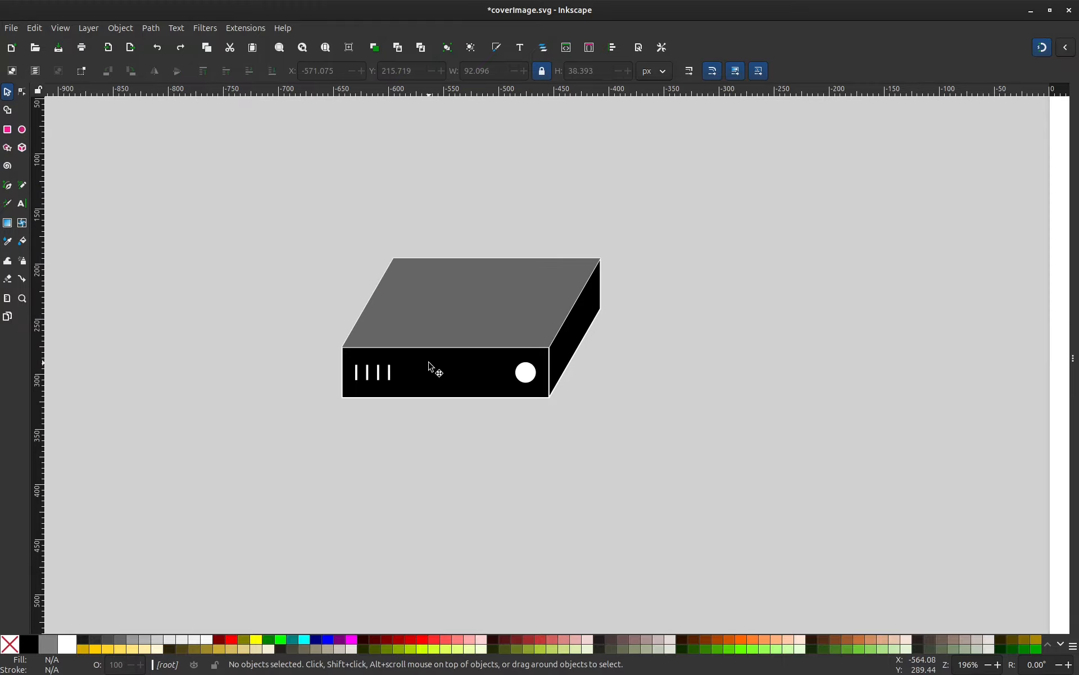
key(ctrl+z)
- Delete both boxes, keeping the RAM lettering by moving it off the second box to about X -498, Y 142 px
drag(310, 209, 659, 427)
key(Delete)
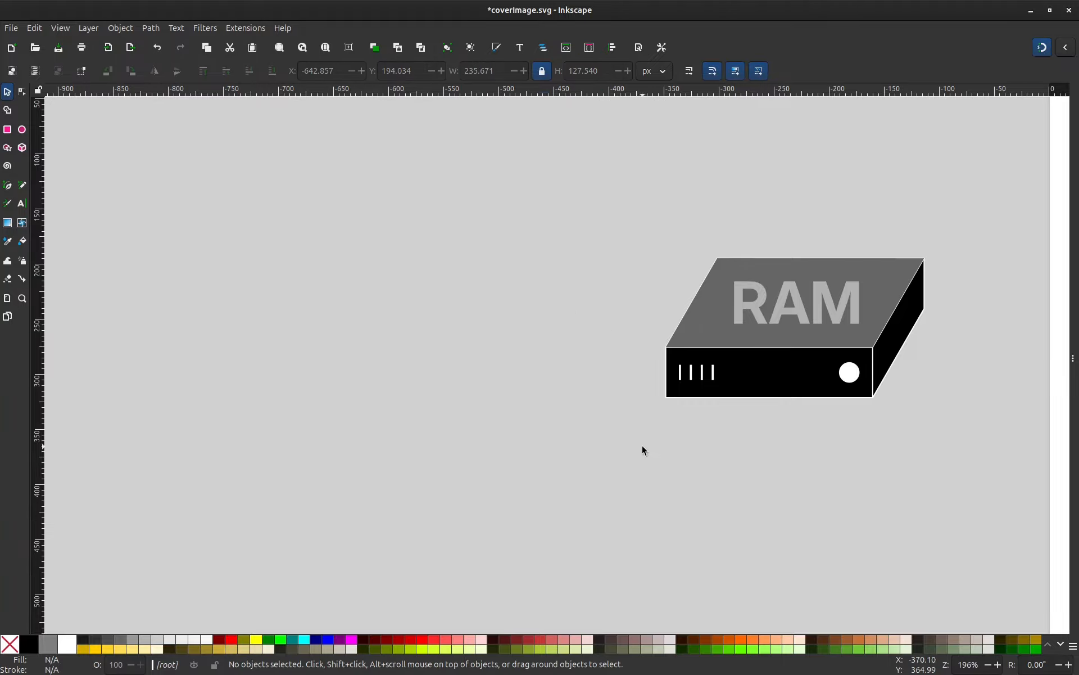
drag(538, 407, 412, 384)
drag(641, 286, 407, 206)
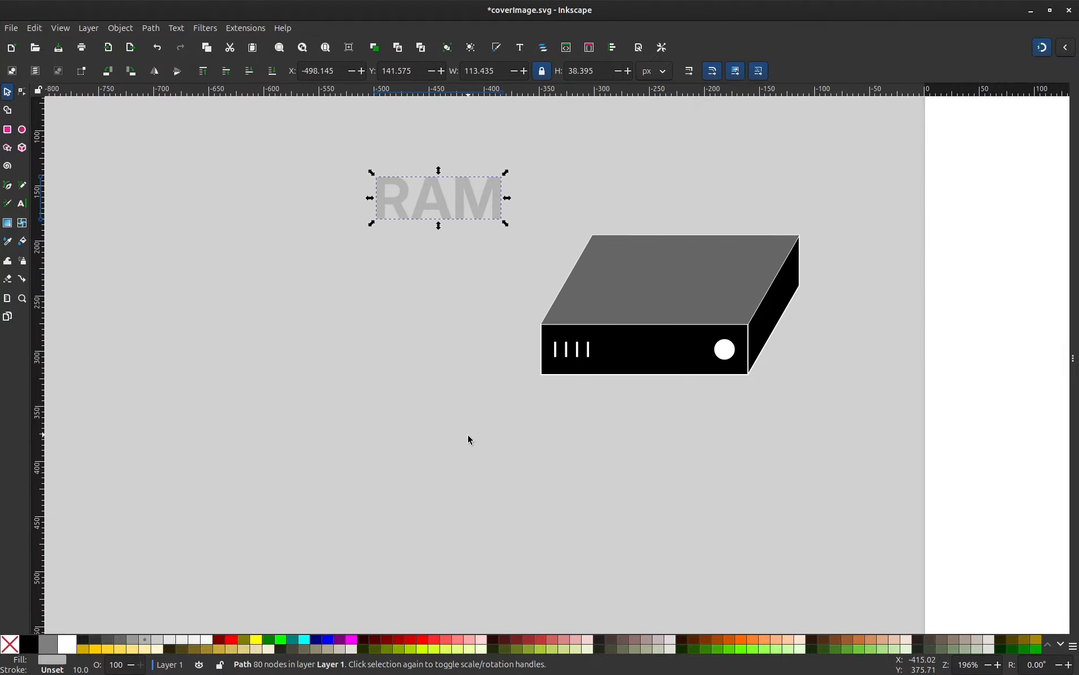
drag(470, 439, 853, 228)
key(Delete)
- Draw a circle about 204 px in diameter in the empty area below and left of the RAM lettering, and fill it black
drag(373, 381, 548, 381)
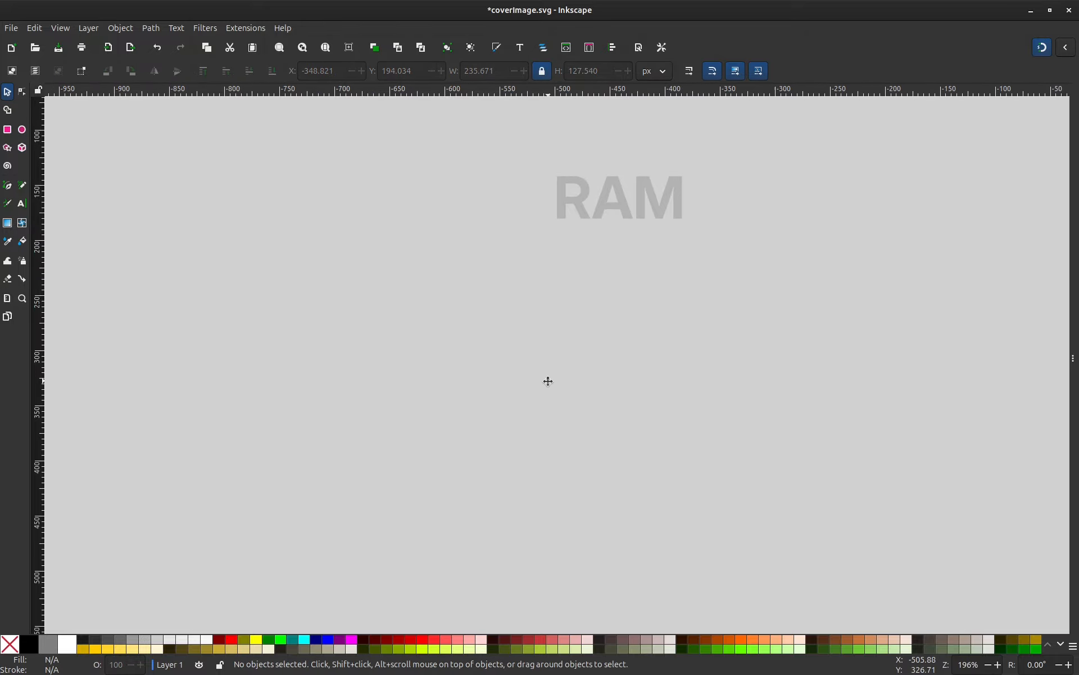
key(e)
drag(371, 338, 484, 454)
key(s)
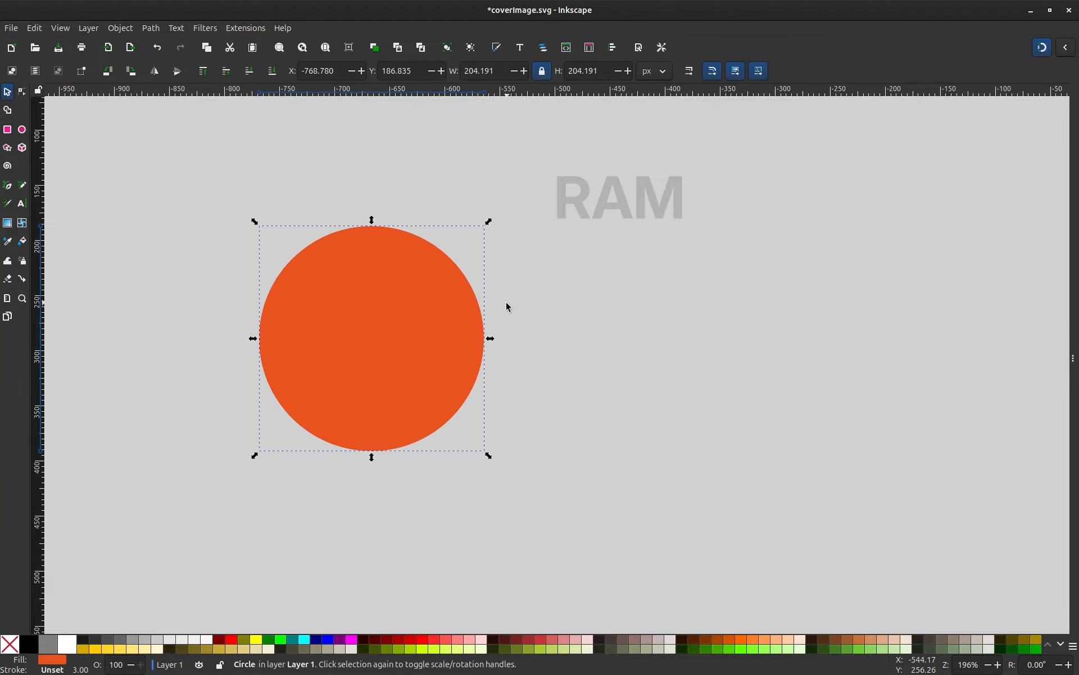
drag(509, 306, 630, 297)
click(26, 646)
click(504, 508)
scroll(638, 312, up, 1)
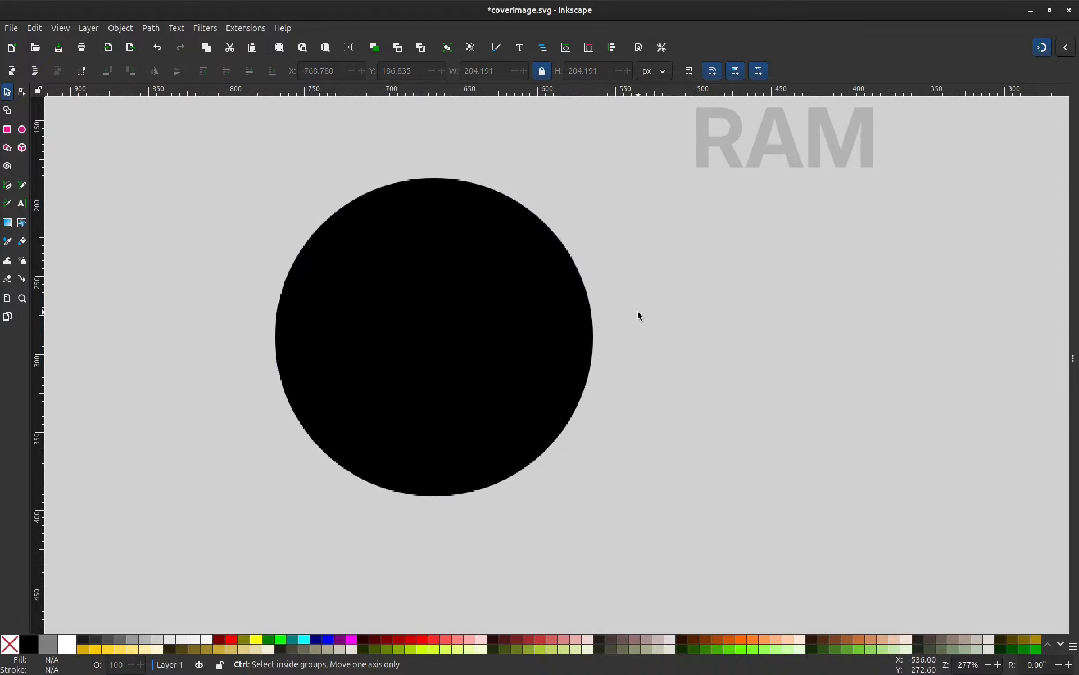
- Move the RAM lettering beside the circle to about X -518, Y 250 px, and try the Perspective extension with the circle as envelope
click(831, 337)
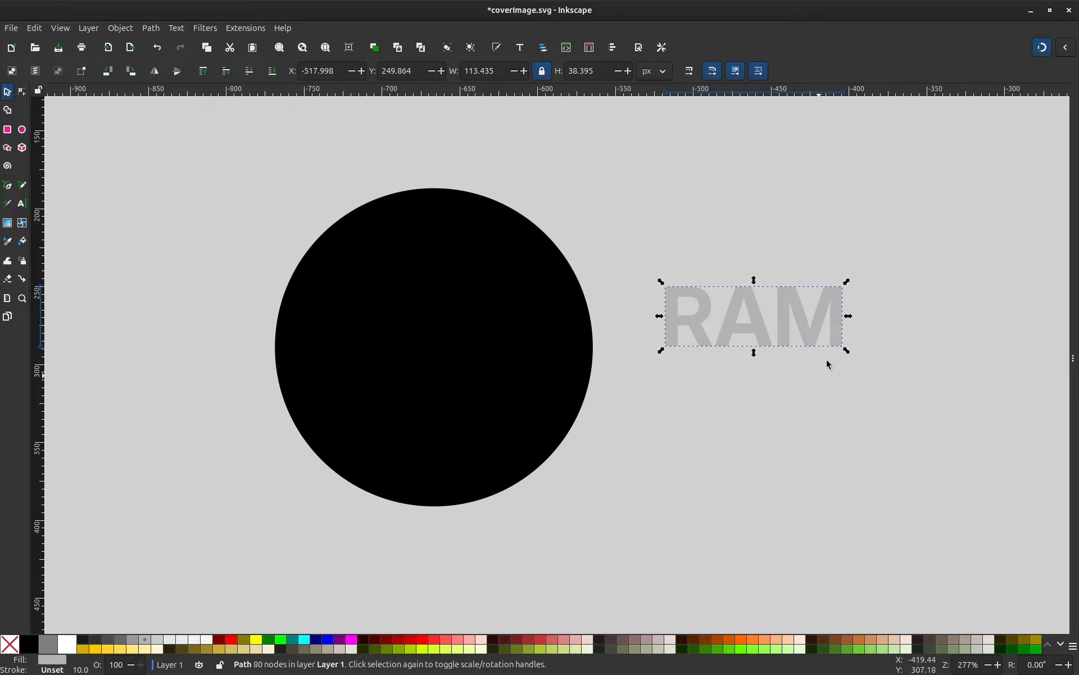
shift+click(467, 340)
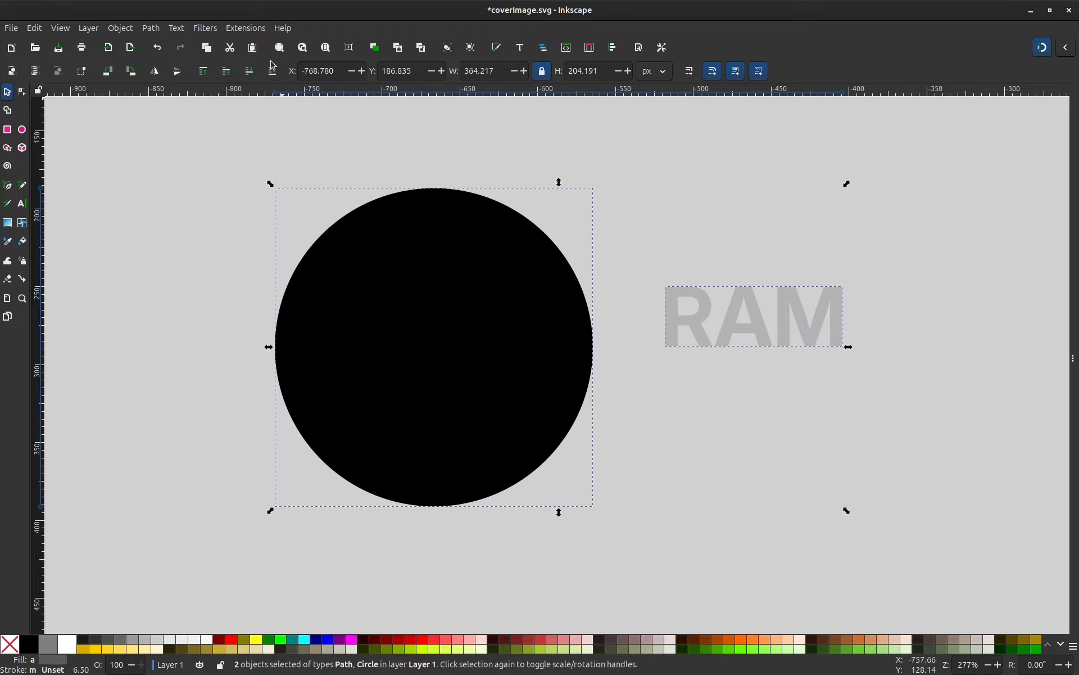
click(249, 32)
mouse_move(276, 204)
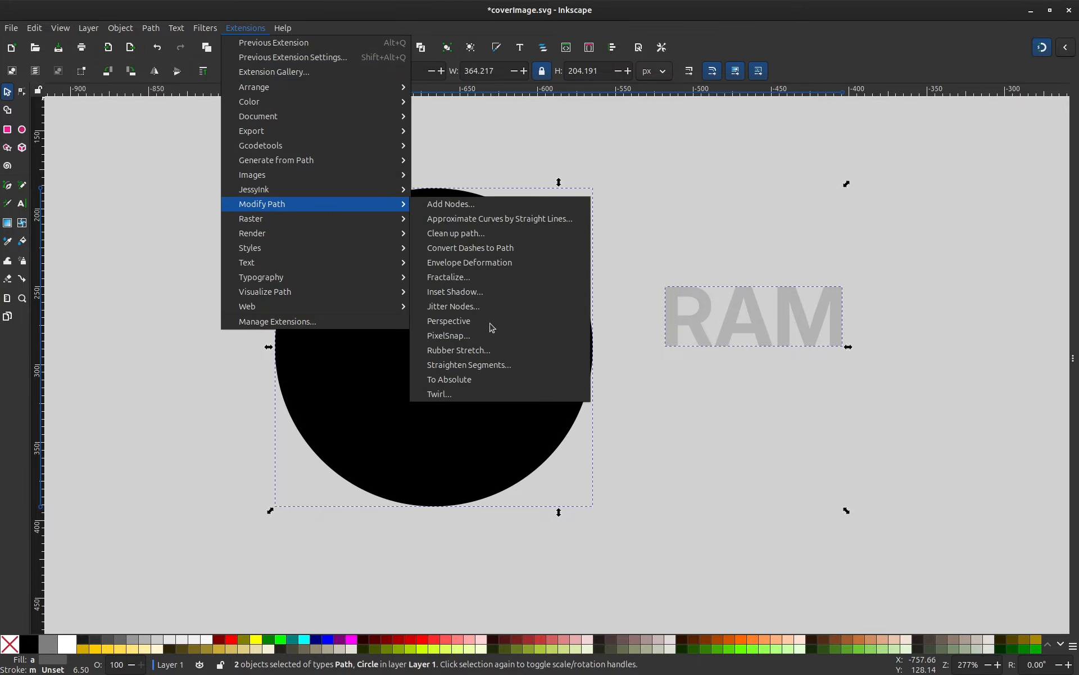
click(467, 322)
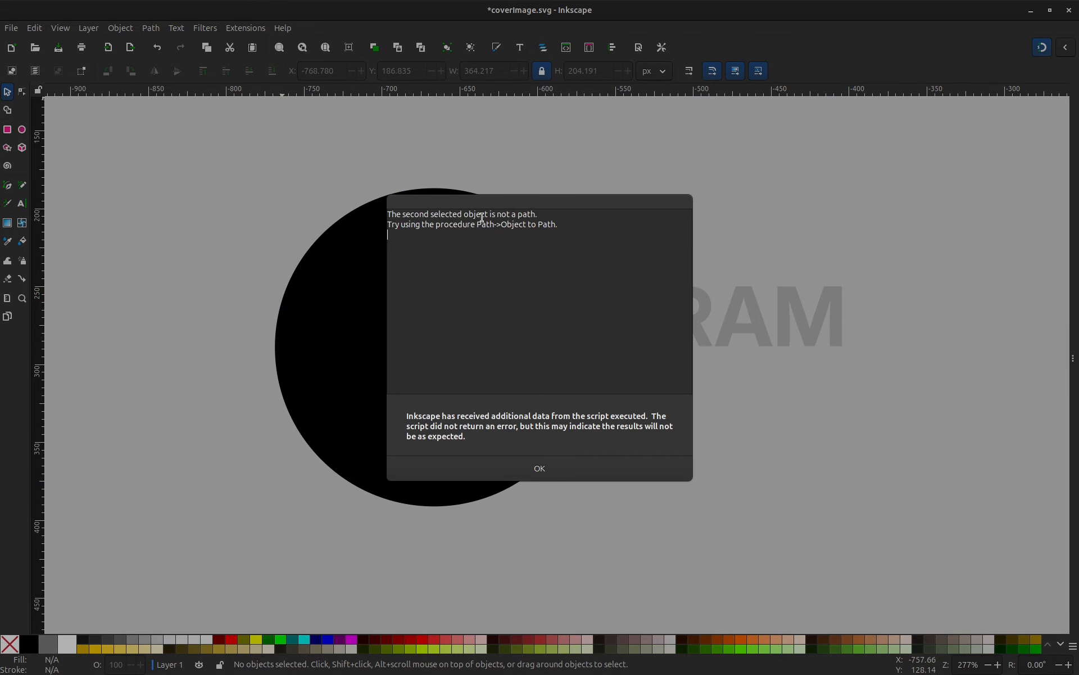
click(499, 468)
click(238, 262)
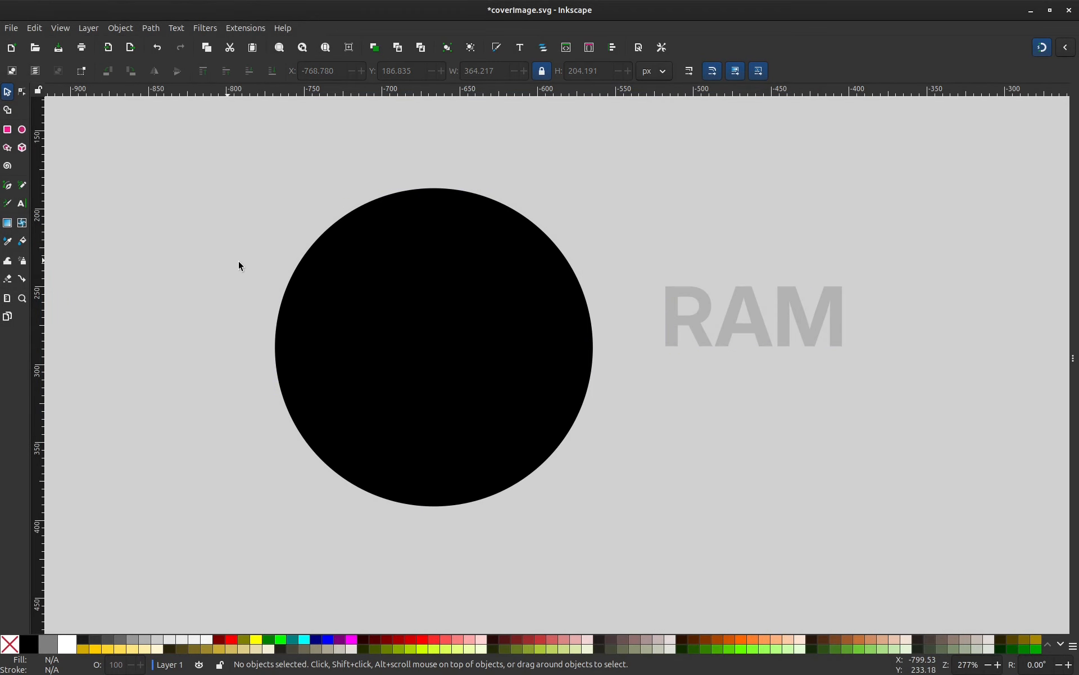
- Convert the black circle to a path and apply the Perspective extension to the RAM lettering, using the circle as the envelope
click(376, 342)
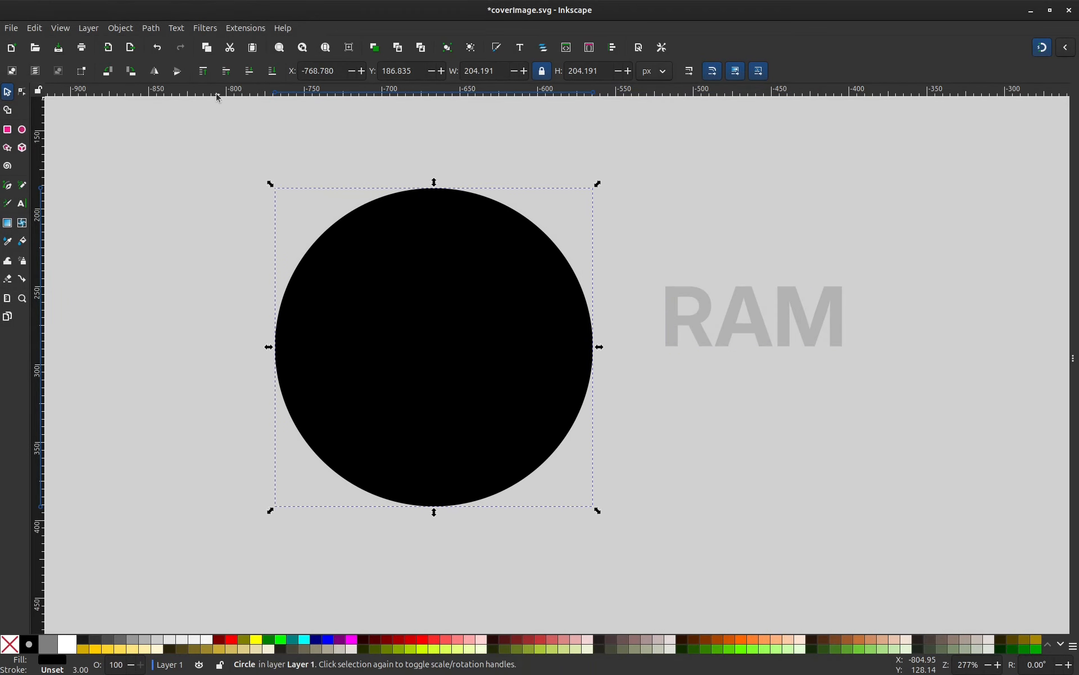
key(ctrl+shift+c)
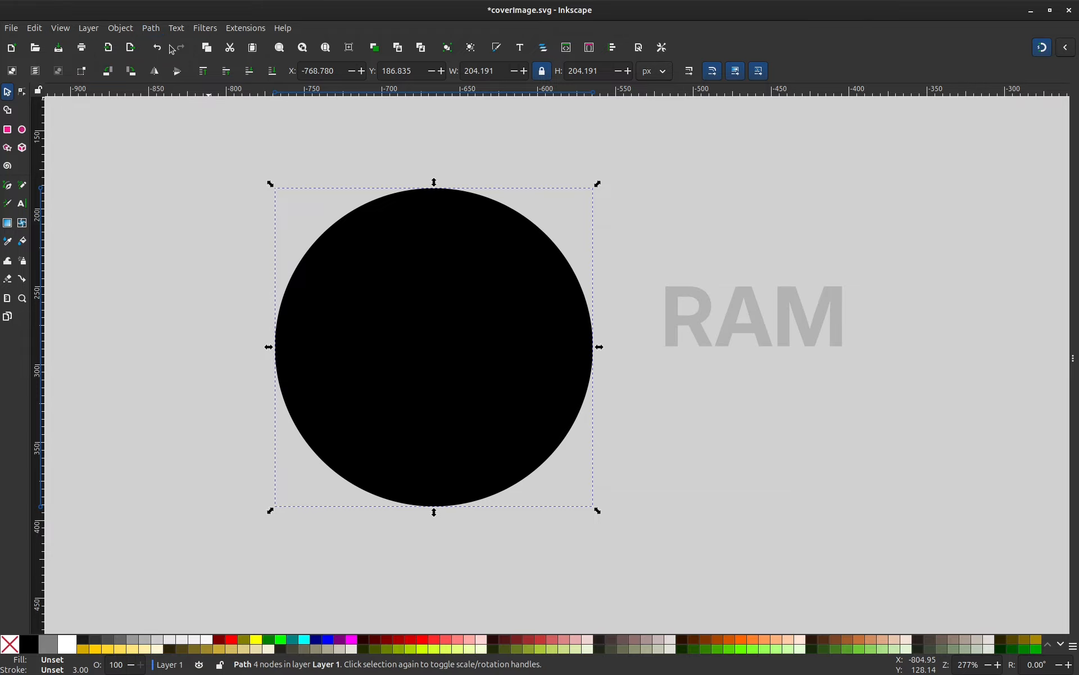
click(689, 326)
click(682, 322)
shift+click(478, 350)
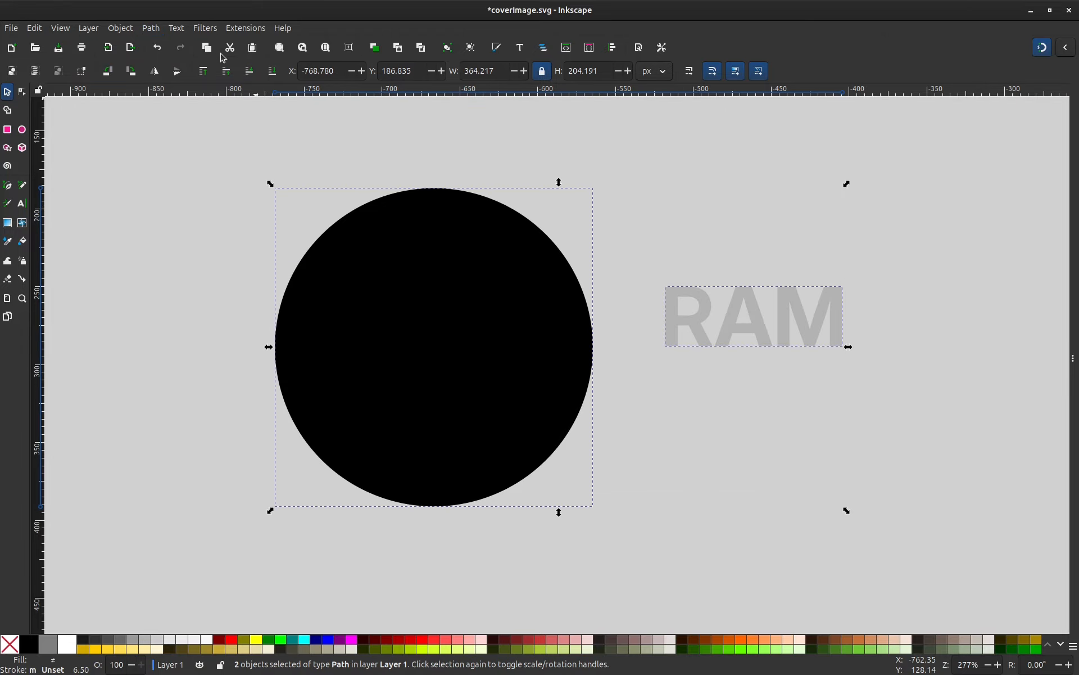
click(245, 28)
mouse_move(295, 205)
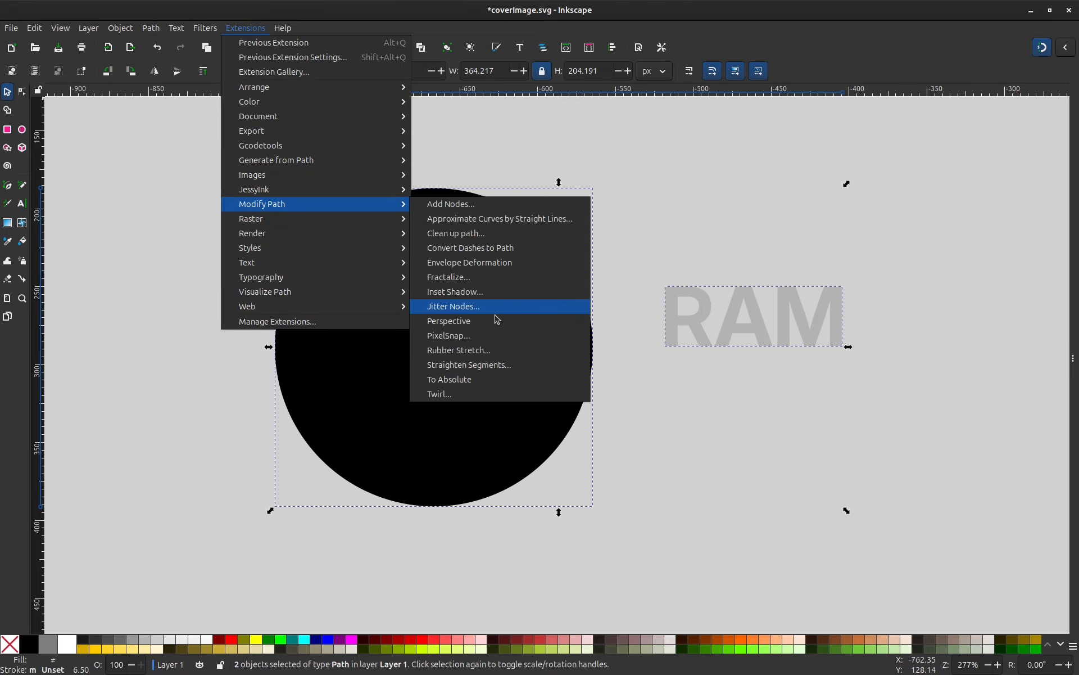
click(470, 321)
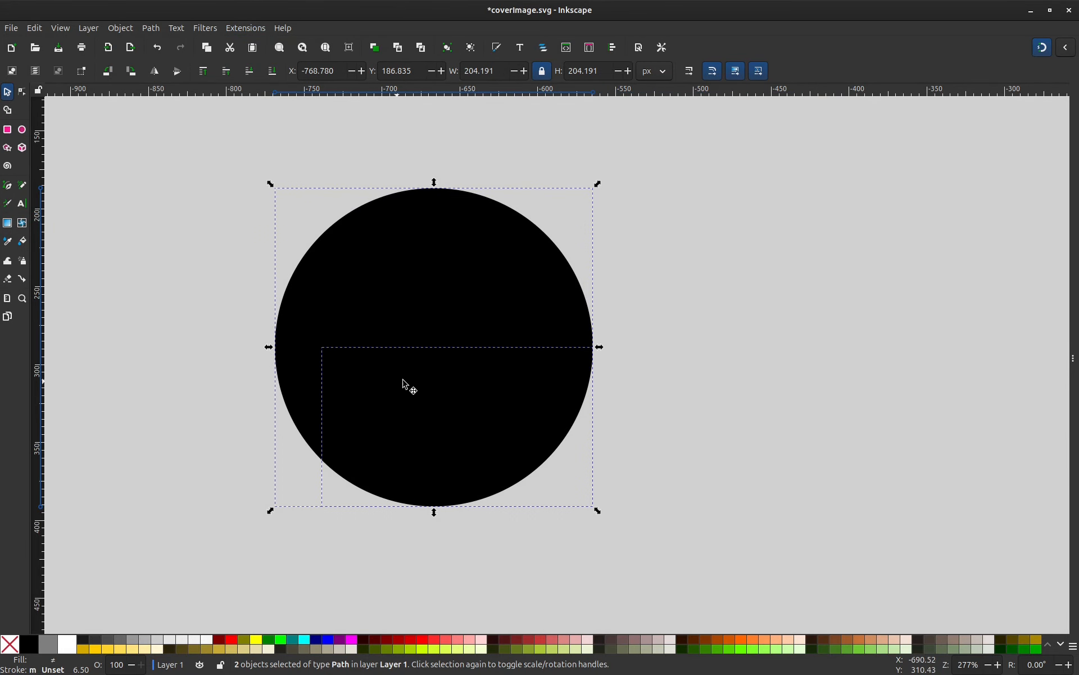
- Lower the black circle one step so that it lies behind the warped RAM lettering
click(172, 430)
click(330, 297)
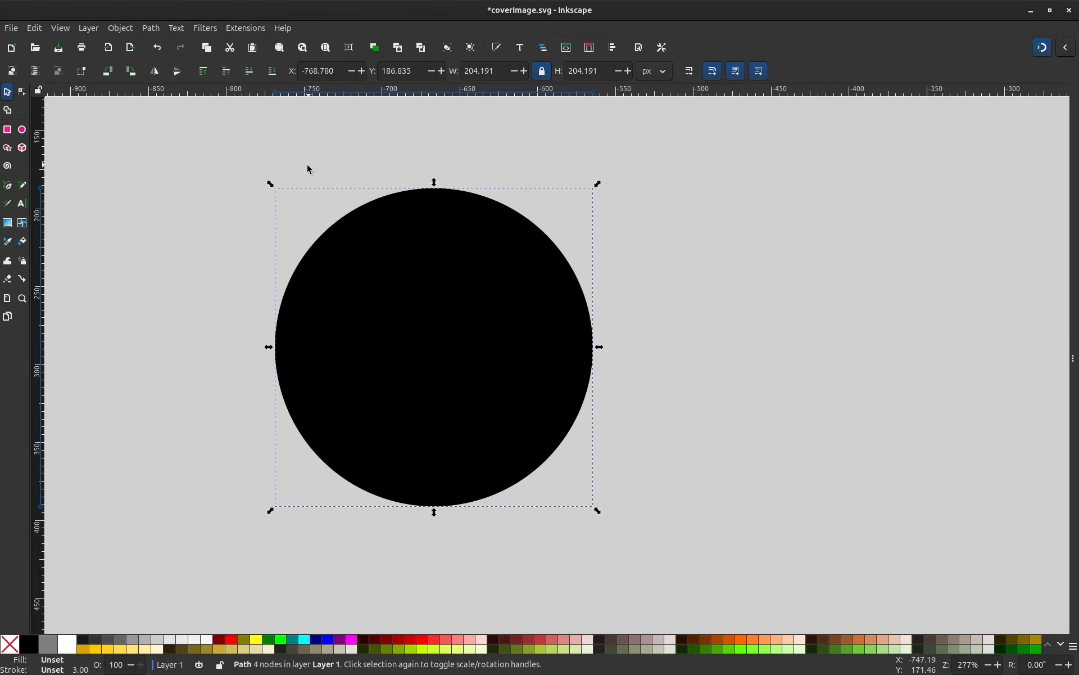
click(250, 70)
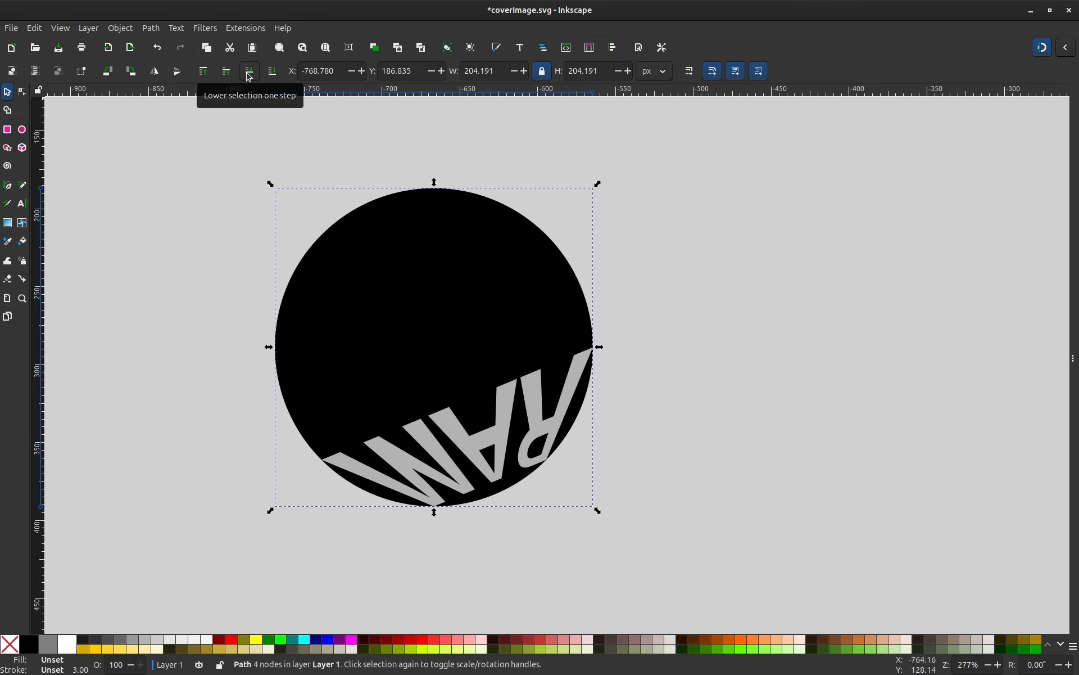
click(239, 445)
drag(238, 445, 402, 398)
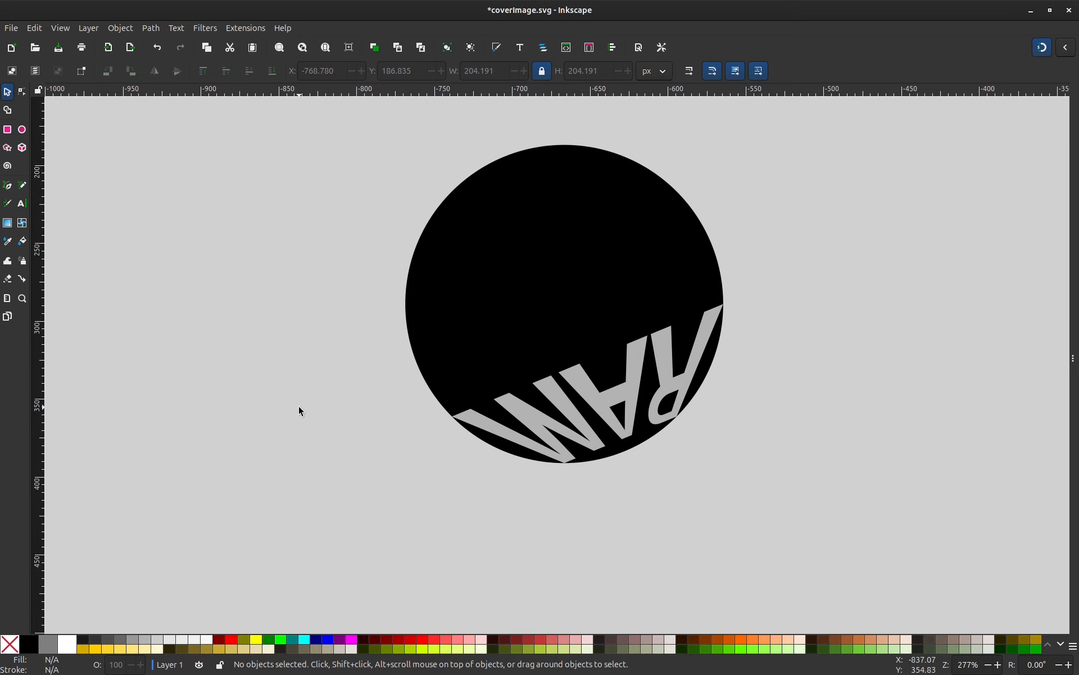
drag(298, 406, 275, 422)
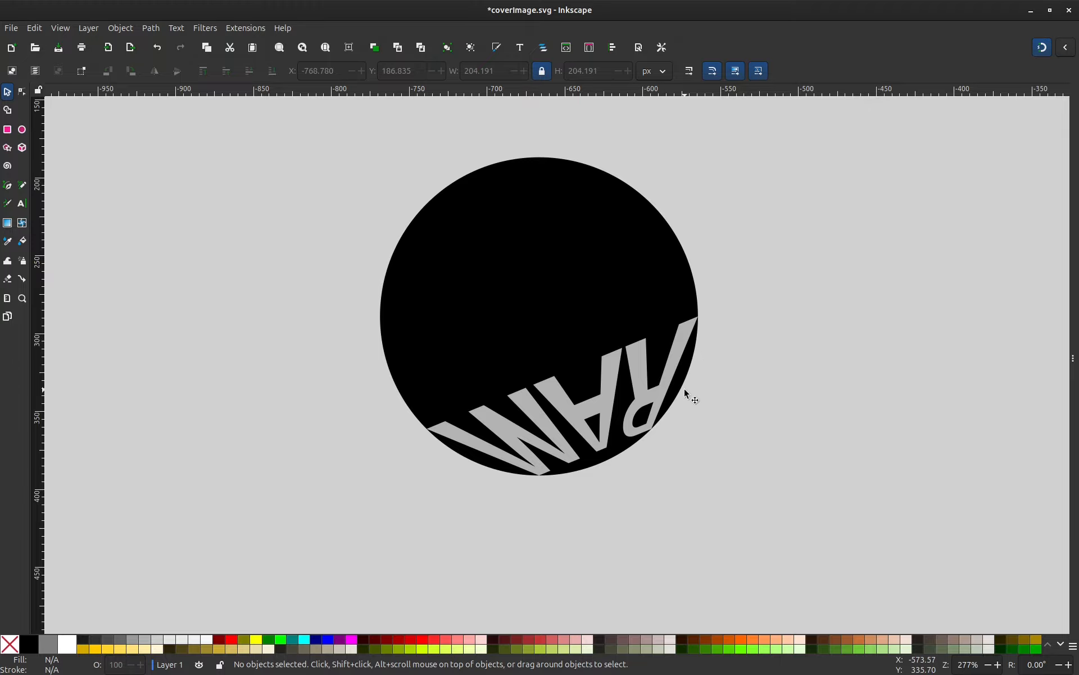
- Delete the warped RAM lettering from the black circle
drag(641, 416, 540, 451)
scroll(527, 444, down, 2)
click(490, 431)
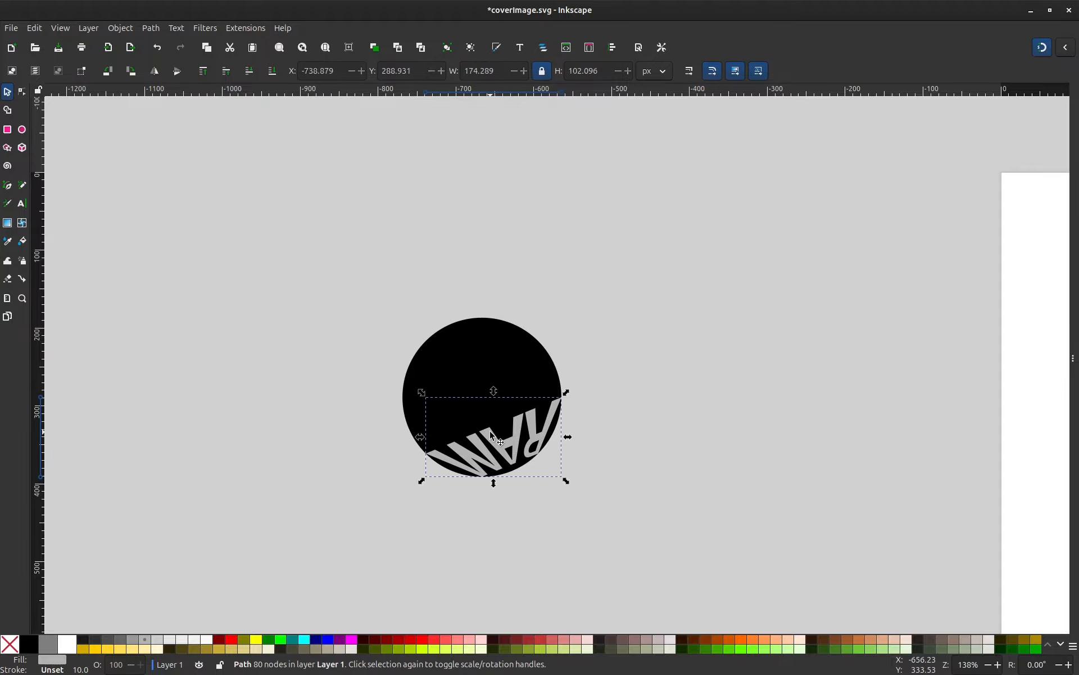
drag(559, 511, 366, 440)
key(Delete)
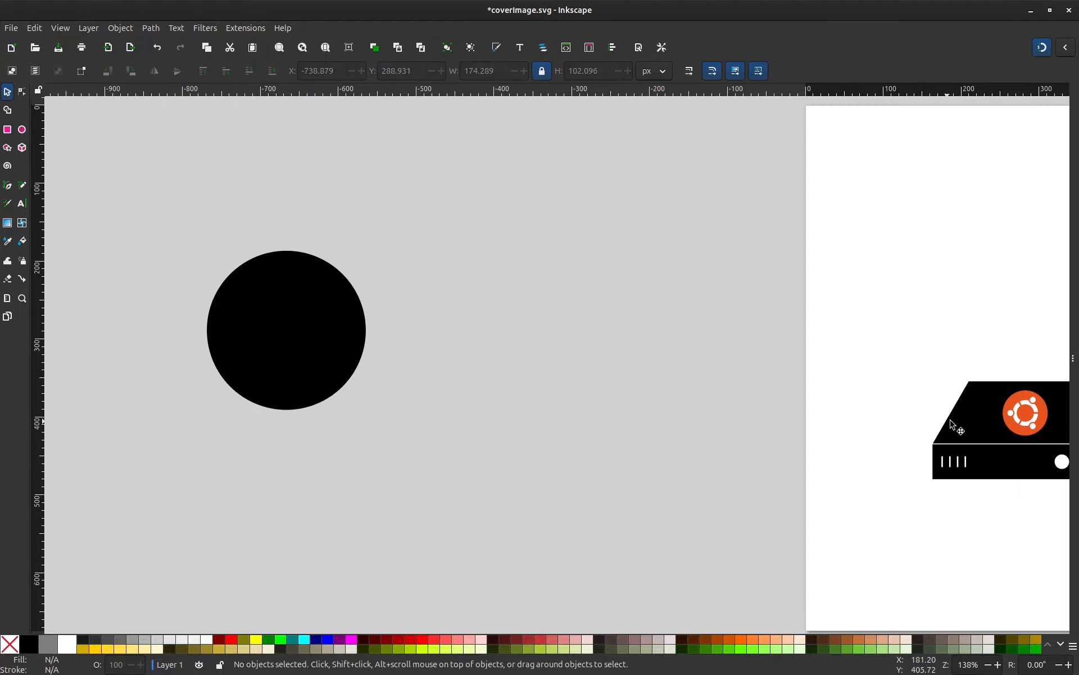
- Copy the Ubuntu logo from the box on the page and paste it beside the black circle at about X -526, Y 230 px
click(1019, 427)
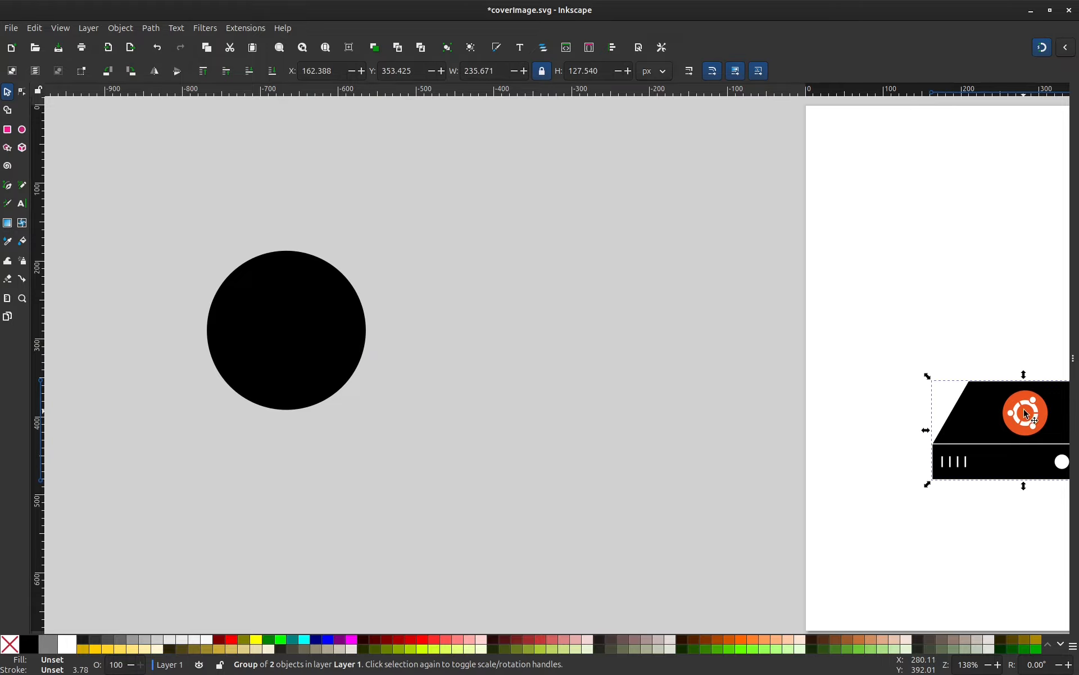
drag(971, 458, 741, 448)
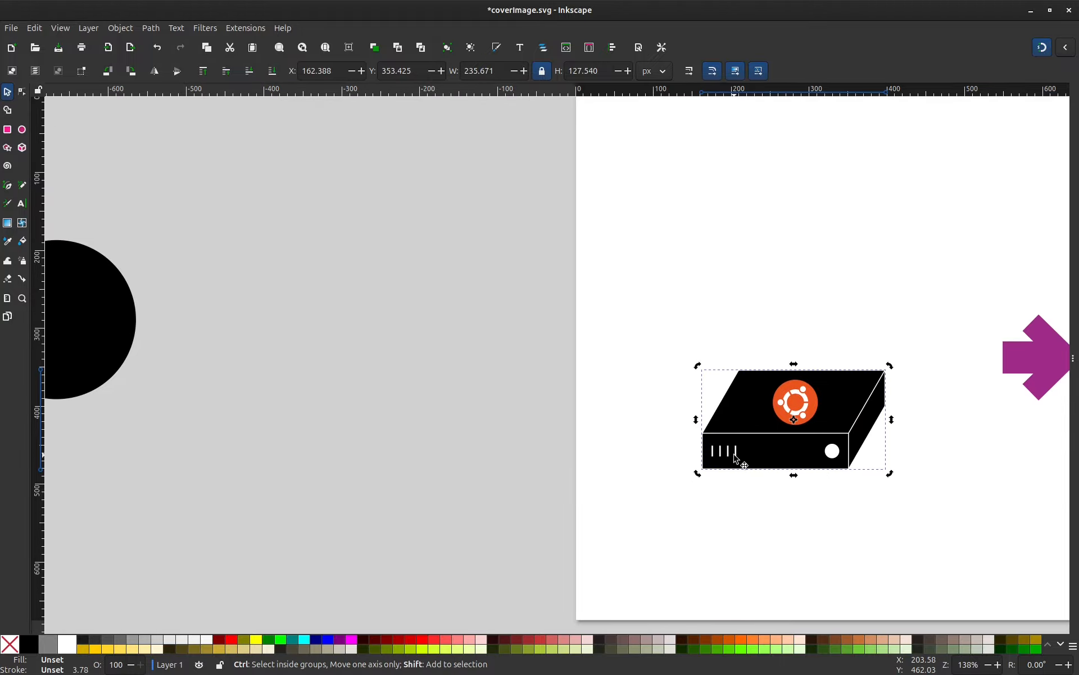
key(ctrl+v)
drag(192, 340, 562, 373)
scroll(551, 338, up, 3)
drag(469, 441, 641, 429)
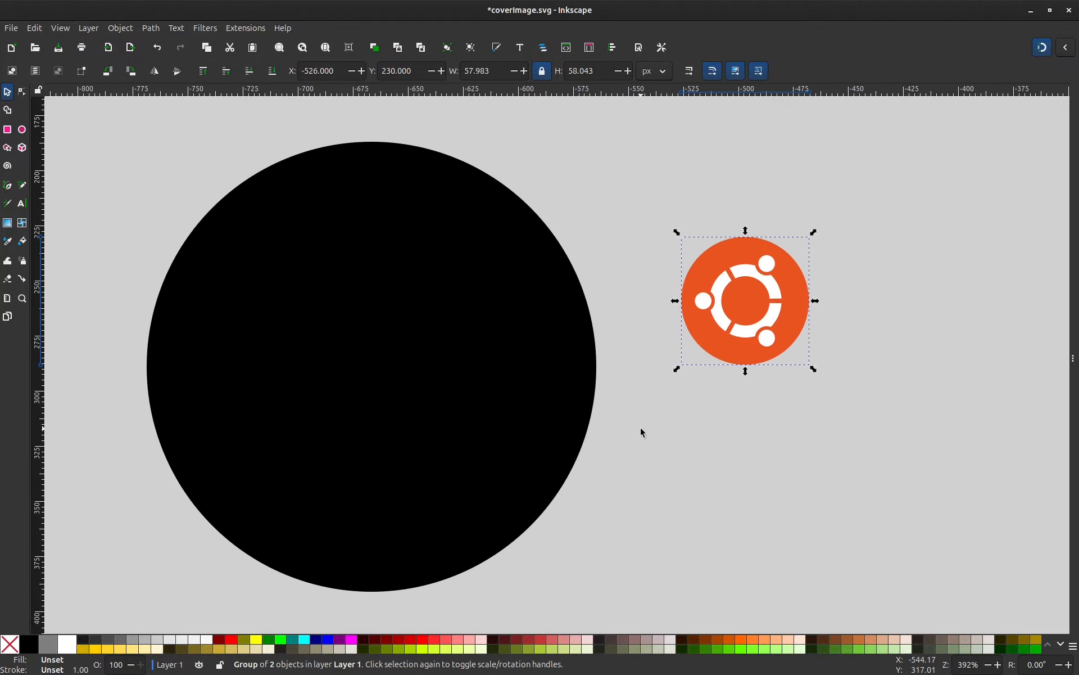
- Cut the white symbol out of the pasted logo's orange circle with Difference, and fill the resulting shape yellow (#FFFF00)
key(ctrl+shift+g)
click(706, 484)
click(765, 334)
key(Delete)
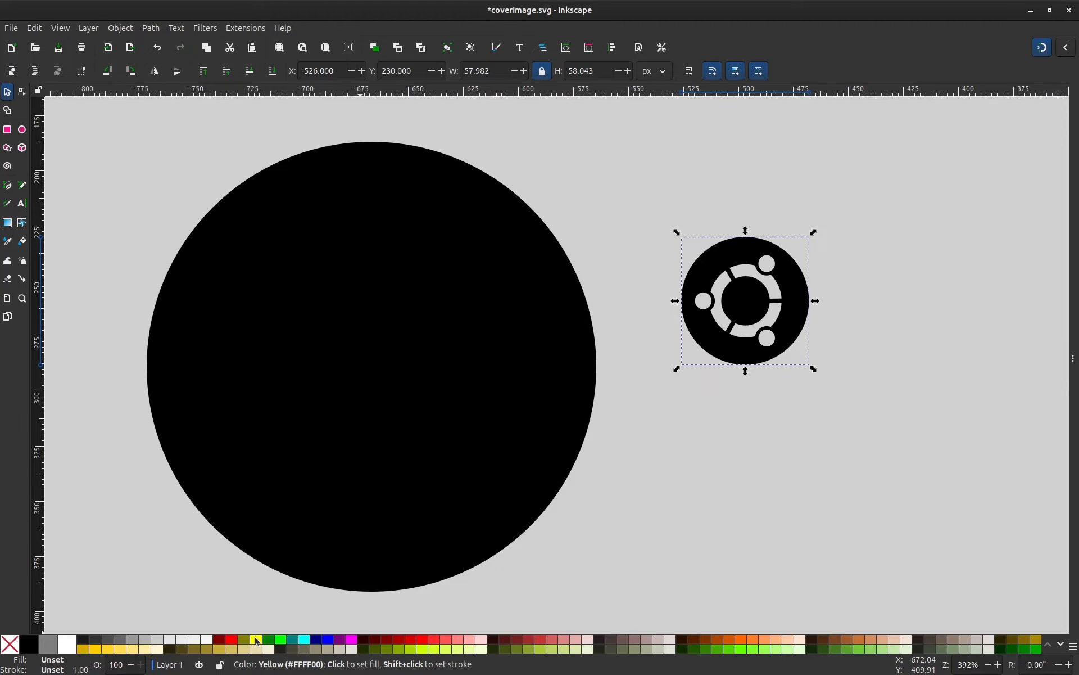
click(256, 639)
click(699, 388)
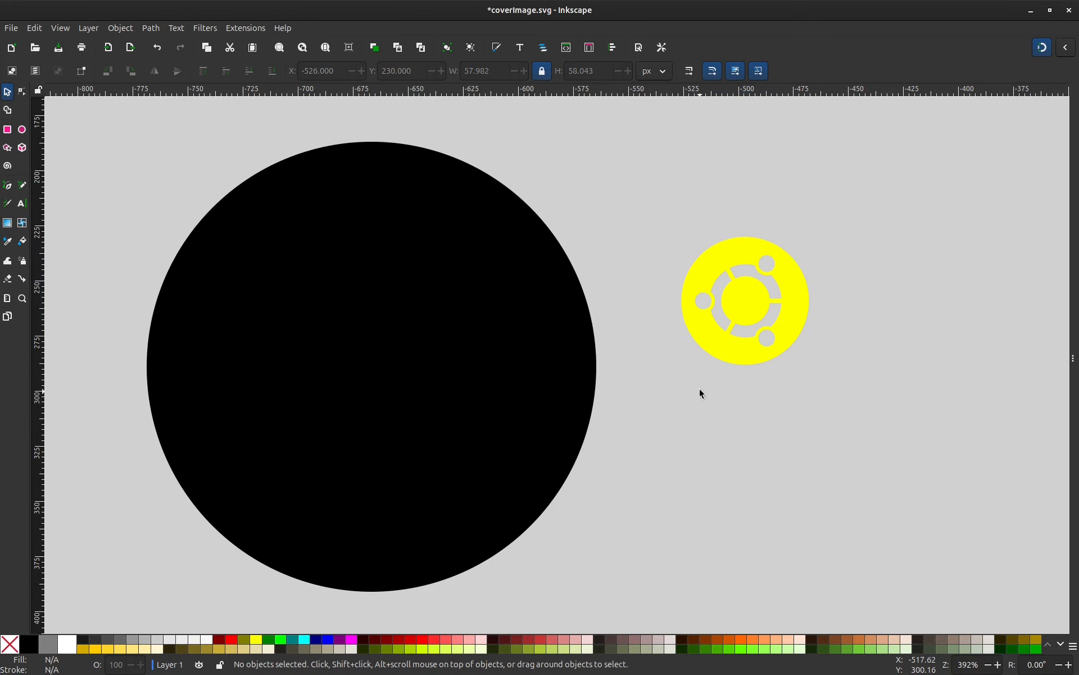
- Warp the yellow single-path logo into the black circle path with the Perspective extension
click(691, 340)
shift+click(210, 241)
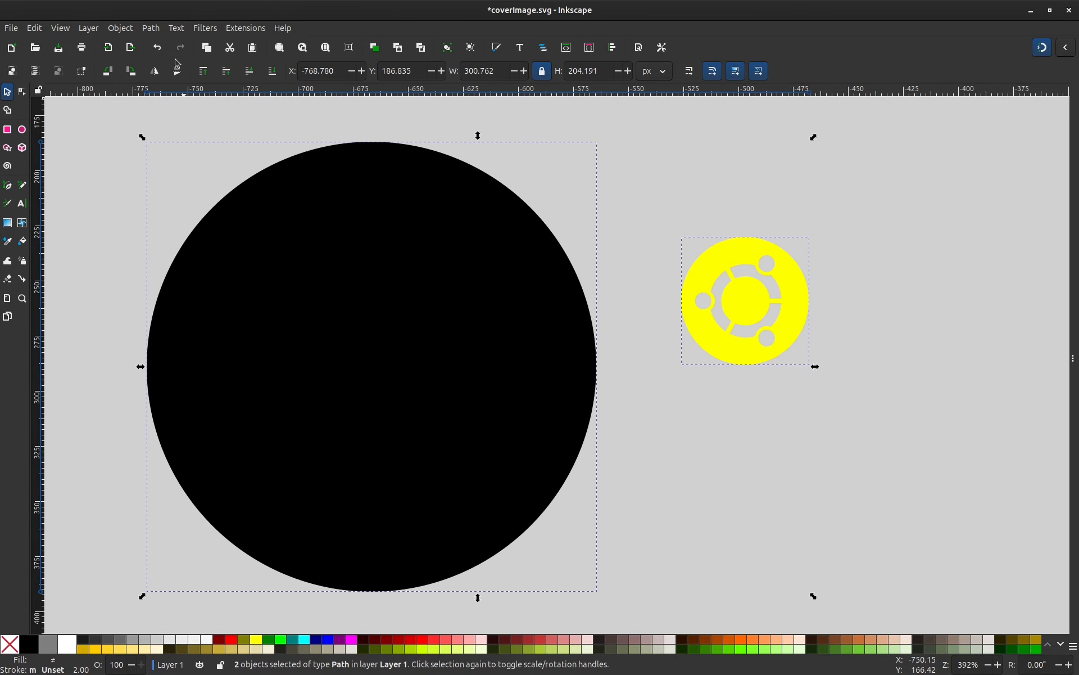
click(245, 27)
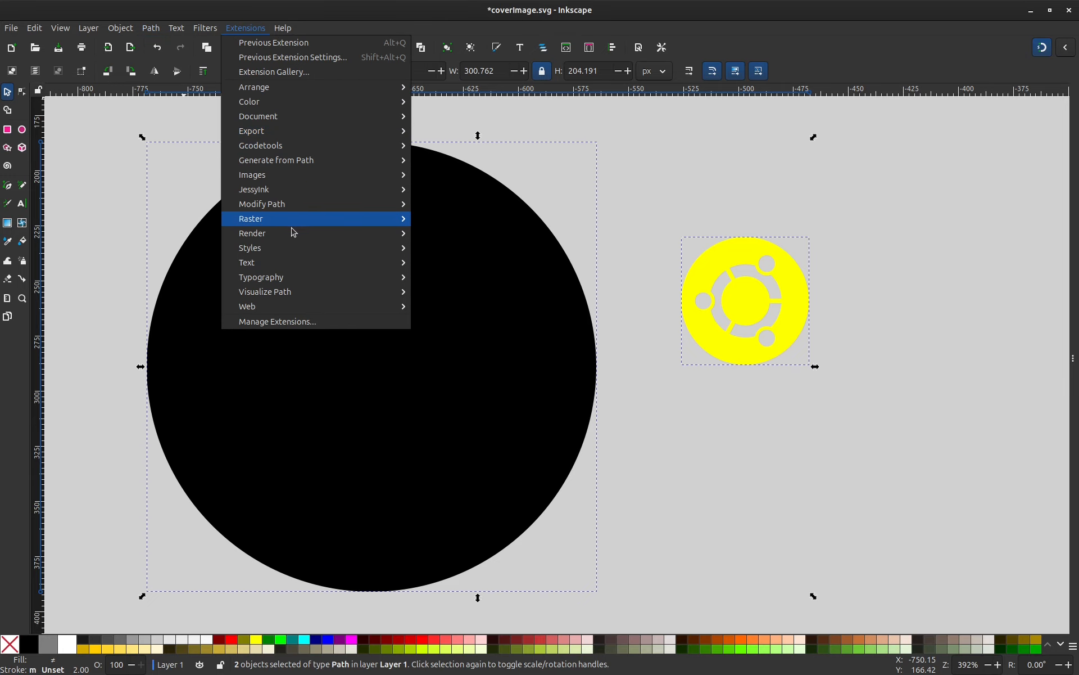
mouse_move(295, 203)
click(458, 319)
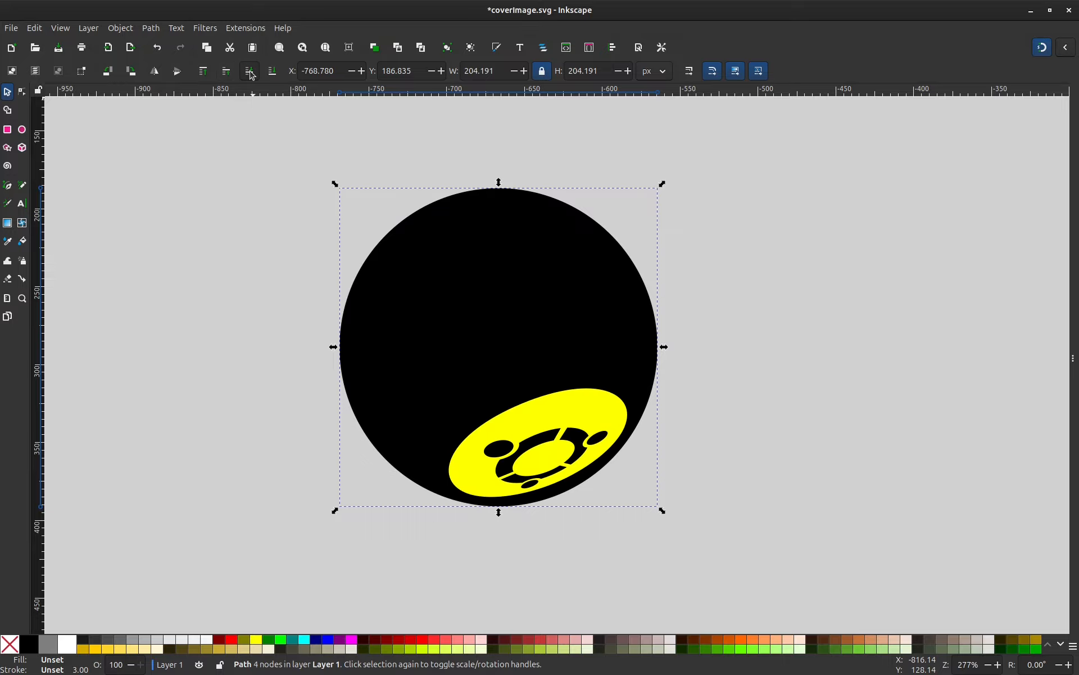
click(217, 344)
scroll(326, 402, down, 1)
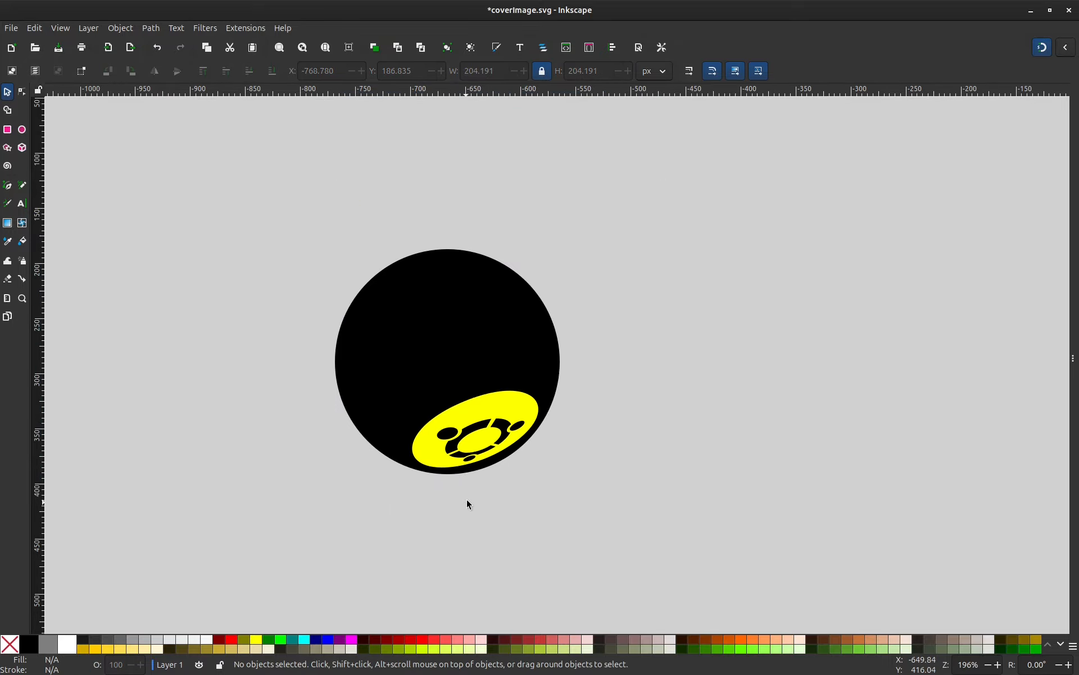
click(495, 417)
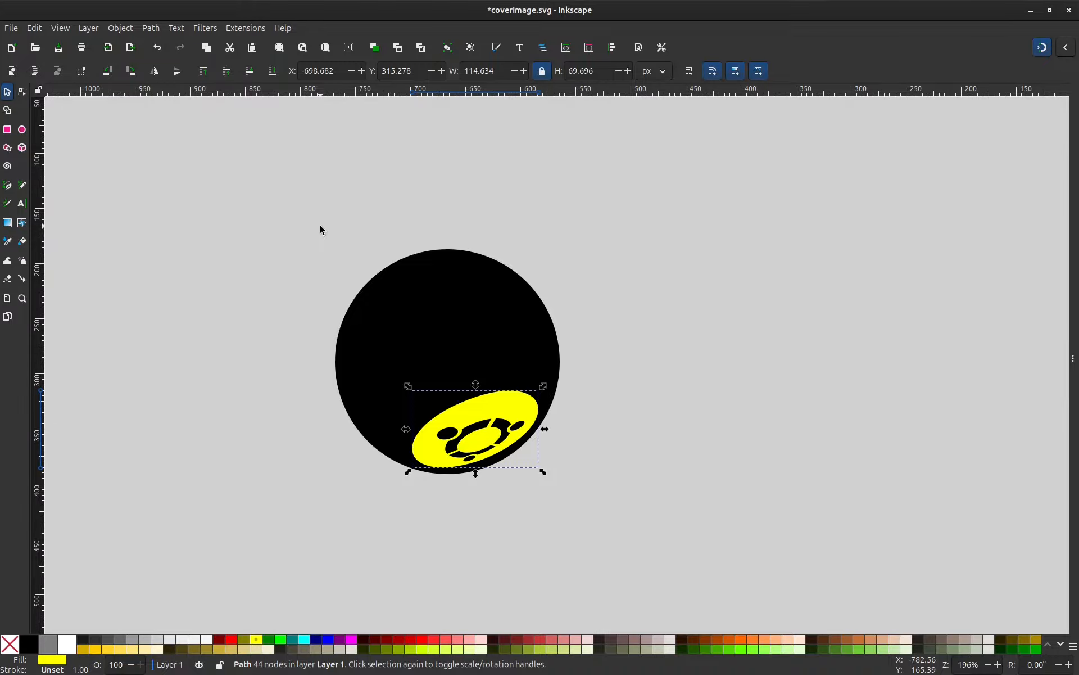
drag(232, 400, 203, 421)
scroll(265, 358, down, 1)
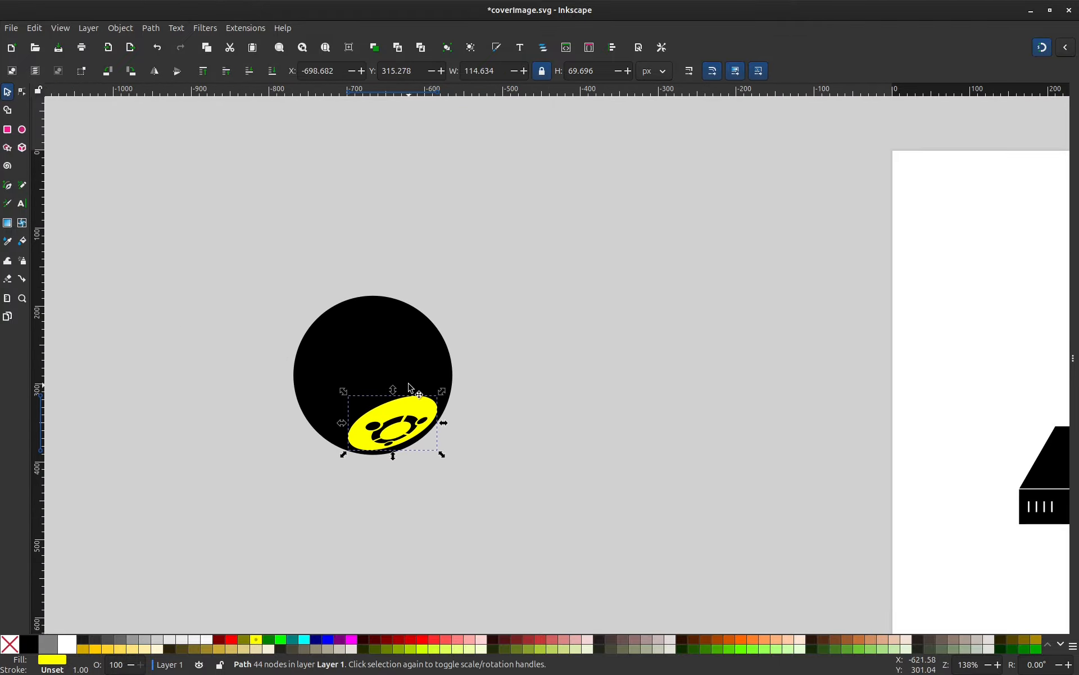
drag(354, 331, 417, 316)
scroll(374, 354, up, 2)
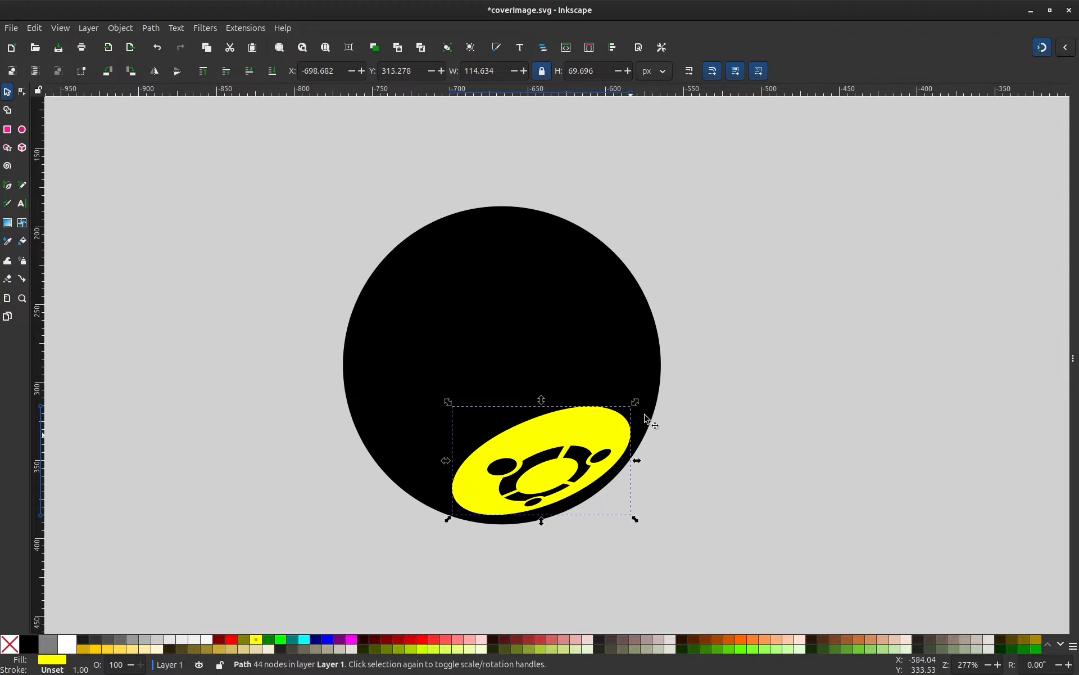
drag(373, 391, 325, 337)
- Undo the logo's warp, cut-out and paste together with the earlier circle and RAM lettering edits
key(ctrl+z)
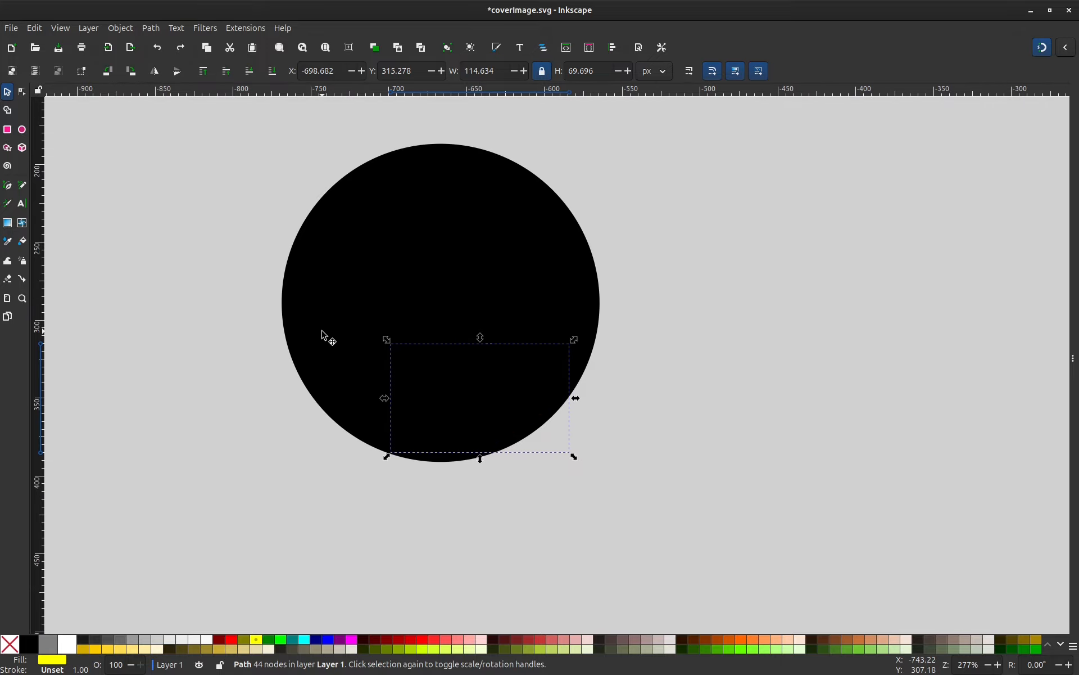
key(ctrl+z)
key(ctrl+z)
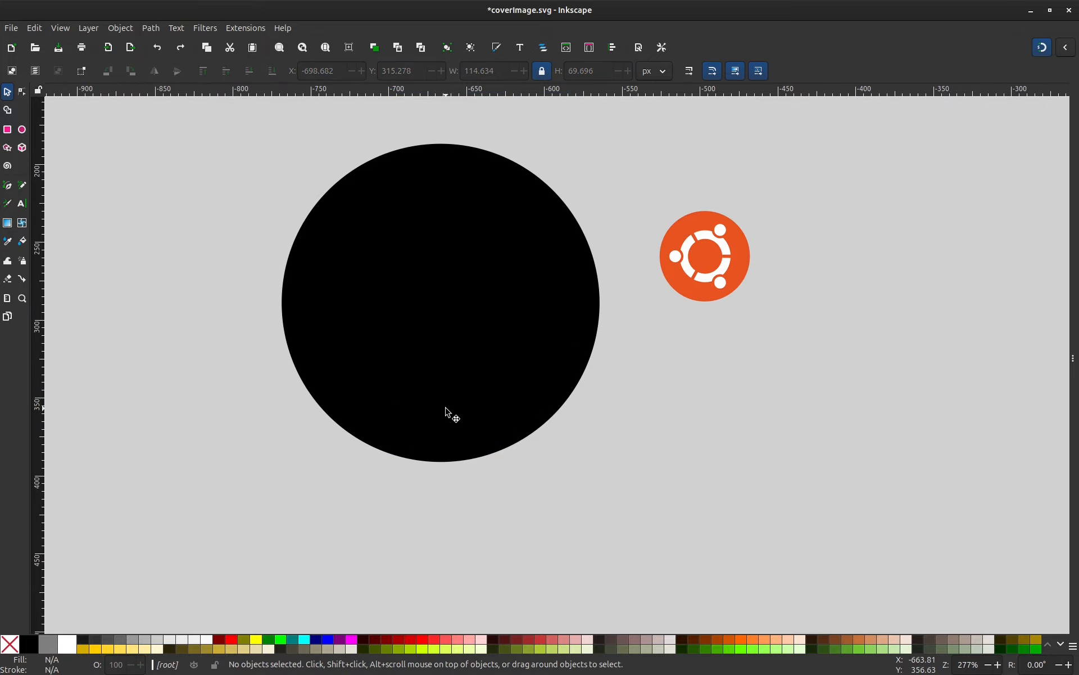
key(ctrl+z)
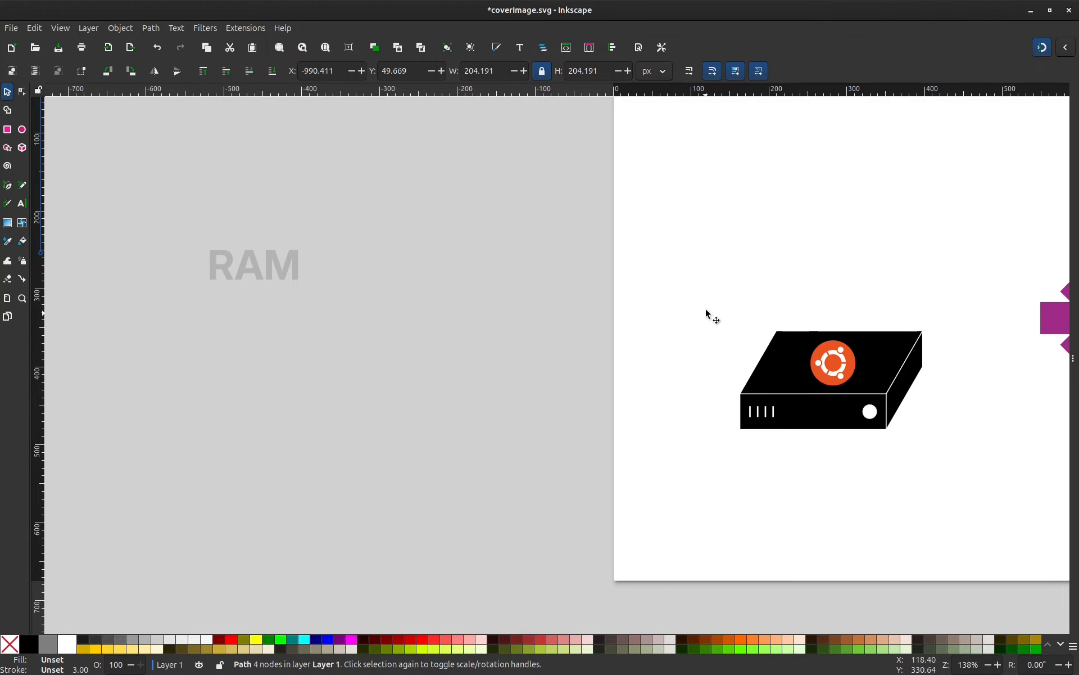
- Copy the box from the page to about X -717, Y 359 px below the RAM lettering, and delete the duplicated black circle
drag(716, 296, 942, 450)
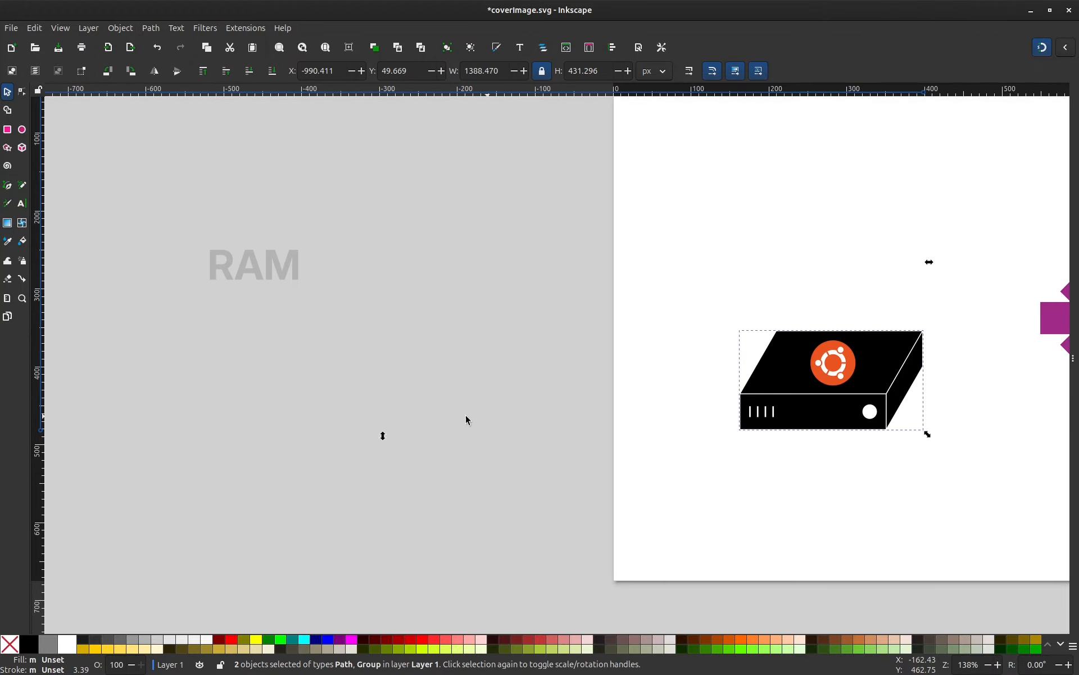
scroll(410, 410, left, 10)
scroll(410, 410, up, 2)
key(ctrl+v)
scroll(501, 444, down, 1)
click(145, 362)
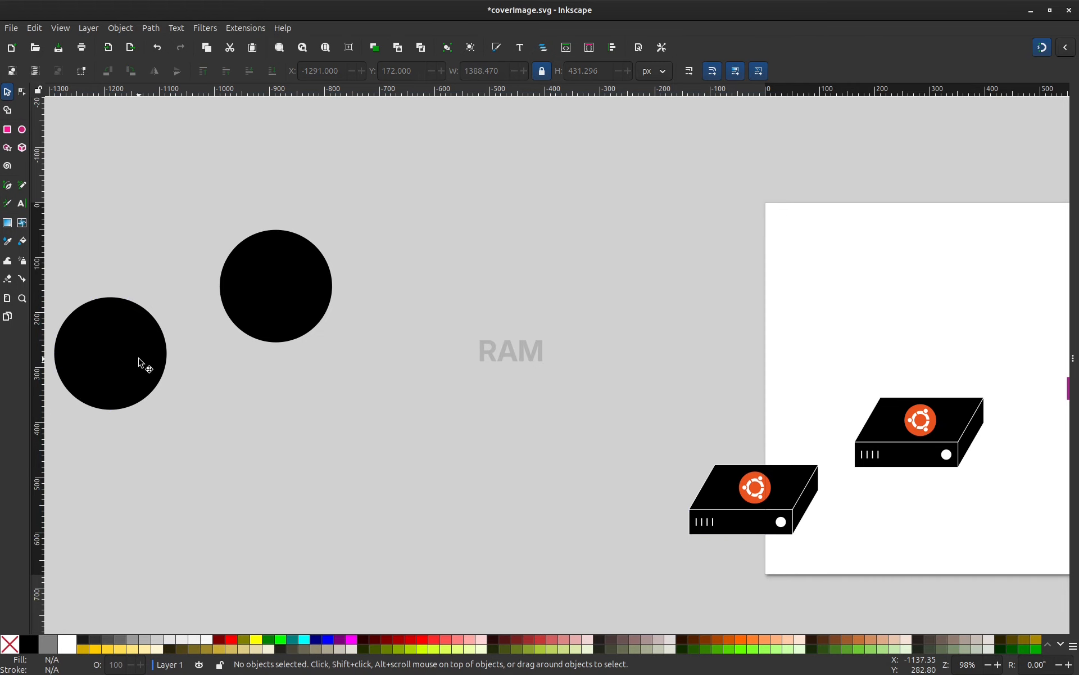
key(Delete)
scroll(517, 489, down, 2)
scroll(518, 489, right, 5)
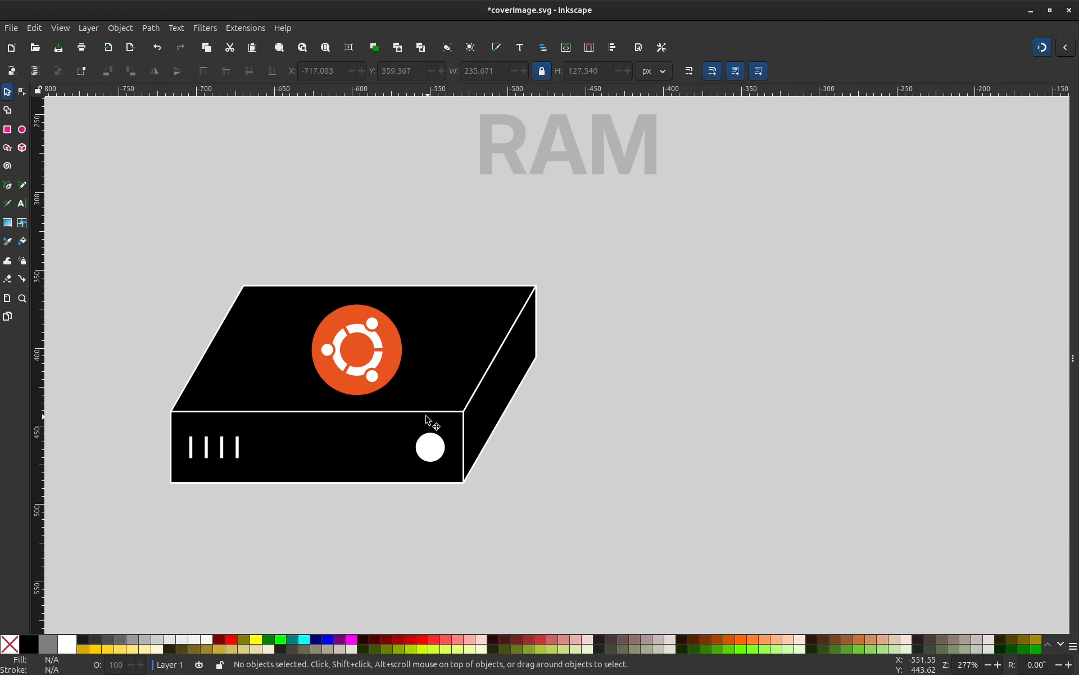
- Ungroup the copied box and move its Ubuntu logo off the top face to about X -358, Y 305 px
click(366, 376)
key(ctrl+shift+g)
click(506, 410)
drag(392, 369, 716, 340)
click(716, 340)
scroll(414, 380, up, 1)
drag(341, 394, 513, 416)
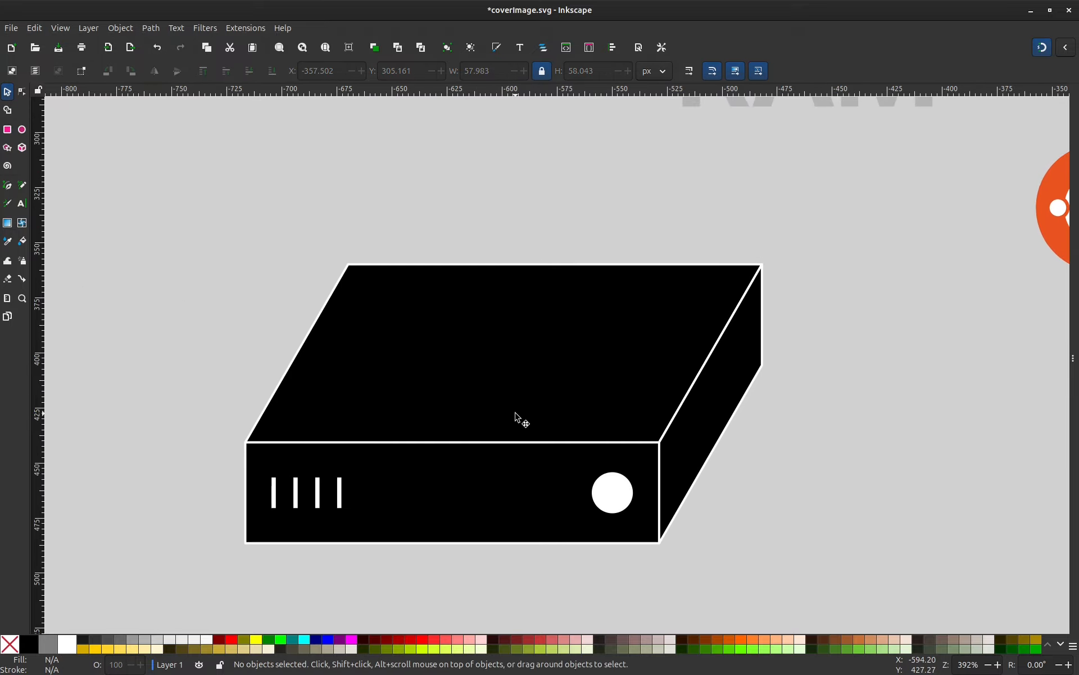
- Trace the copied box's top face with the Pen tool as a closed four-corner path and fill it dark grey
key(b)
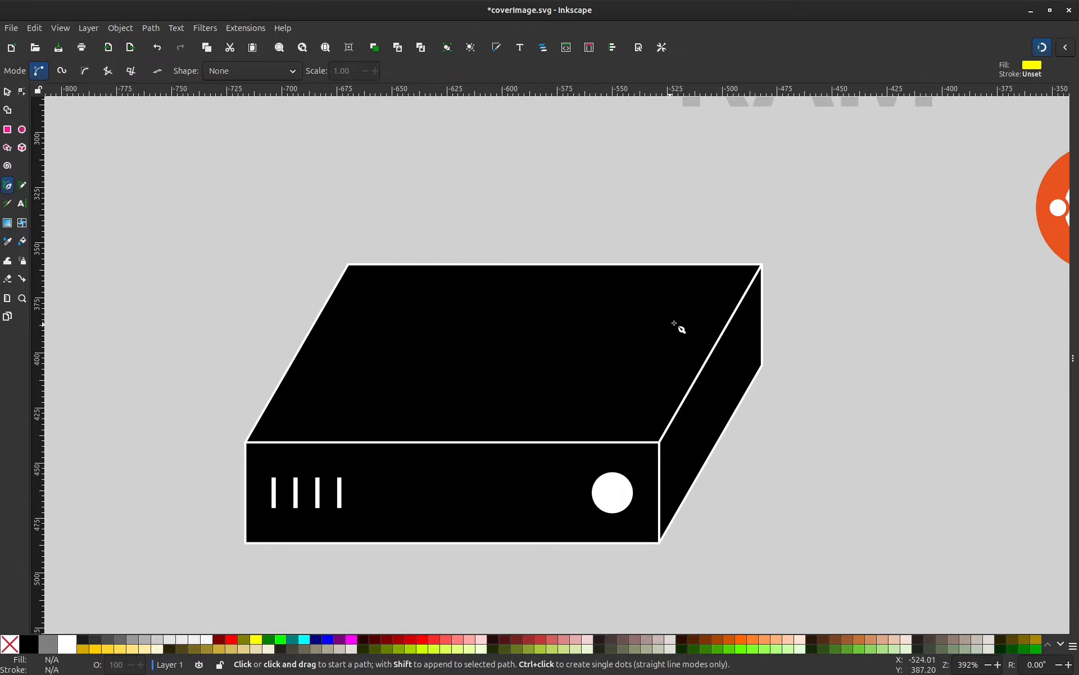
click(762, 263)
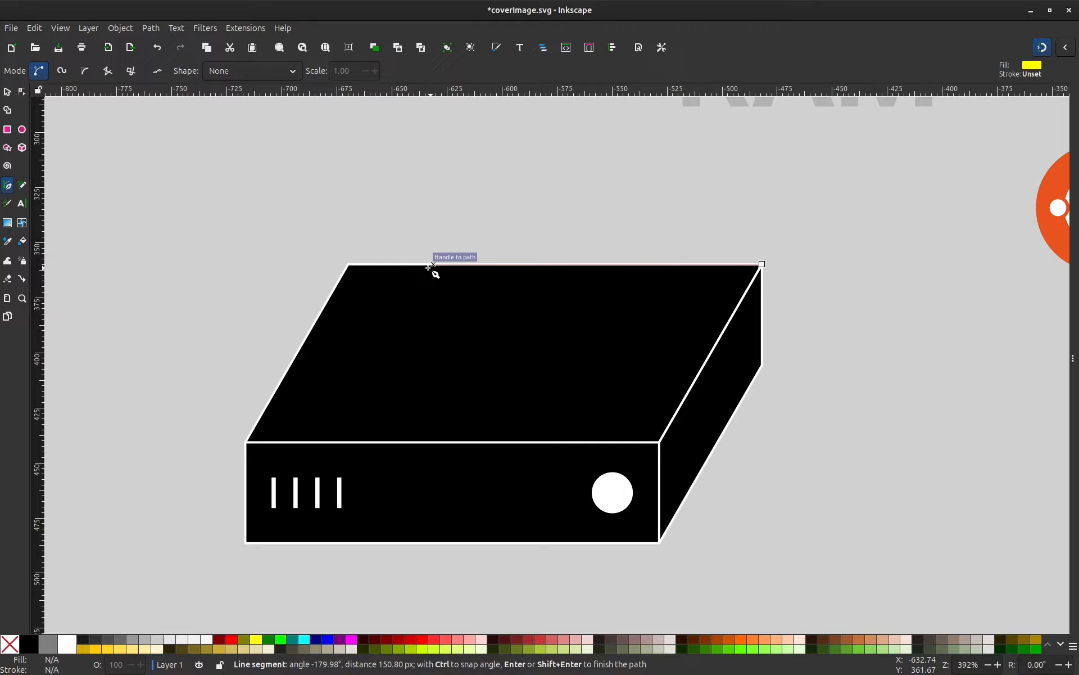
click(348, 264)
click(246, 442)
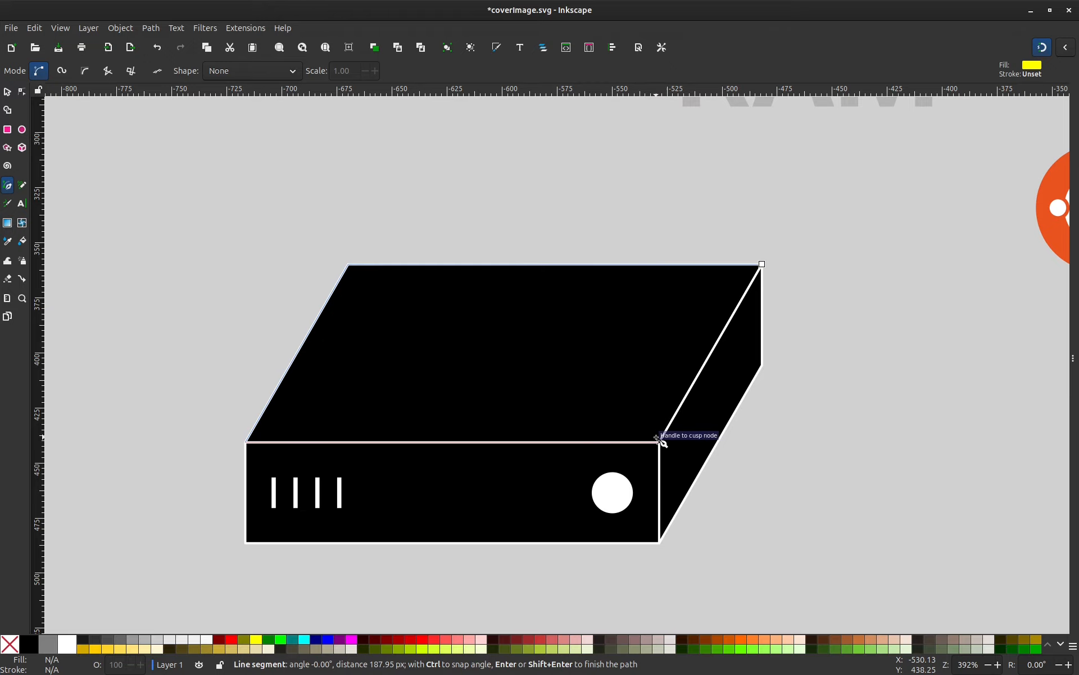
click(660, 442)
click(761, 264)
key(s)
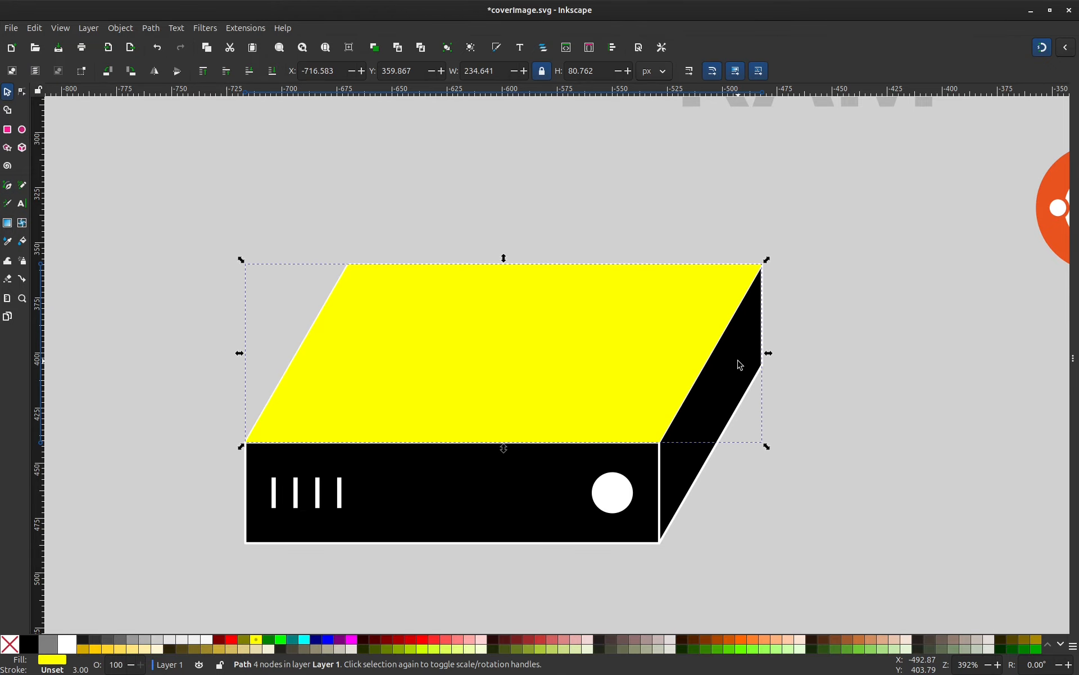
drag(737, 364, 632, 404)
click(117, 638)
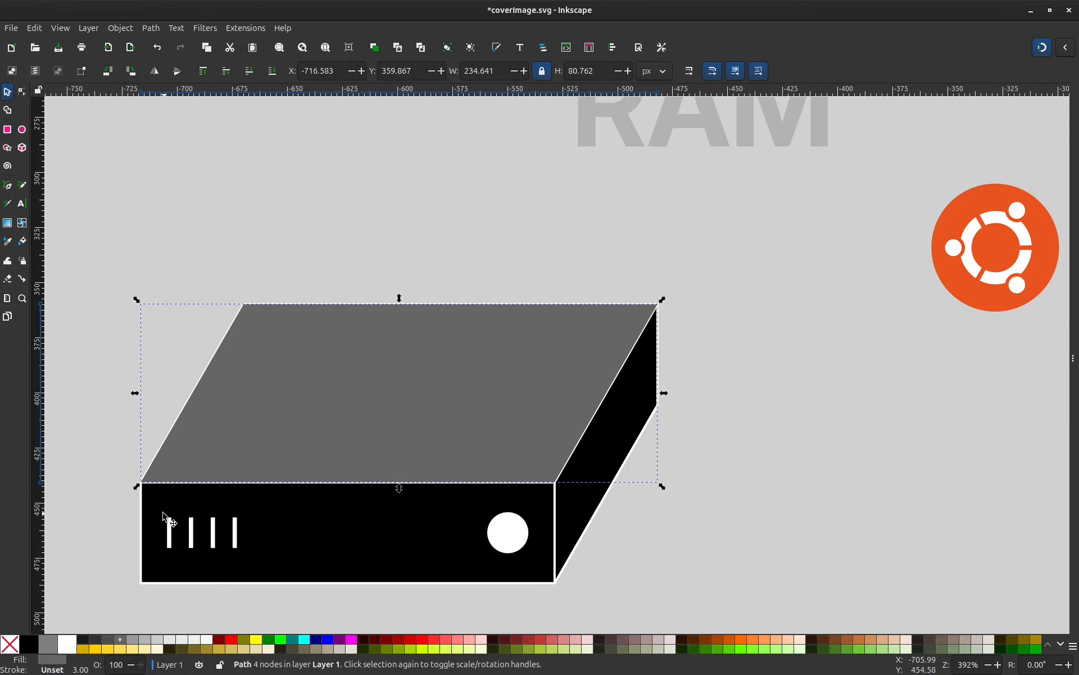
key(Escape)
- Recolour the RAM lettering with a near-white fill
scroll(382, 388, down, 1)
drag(382, 389, 411, 409)
key(Tab)
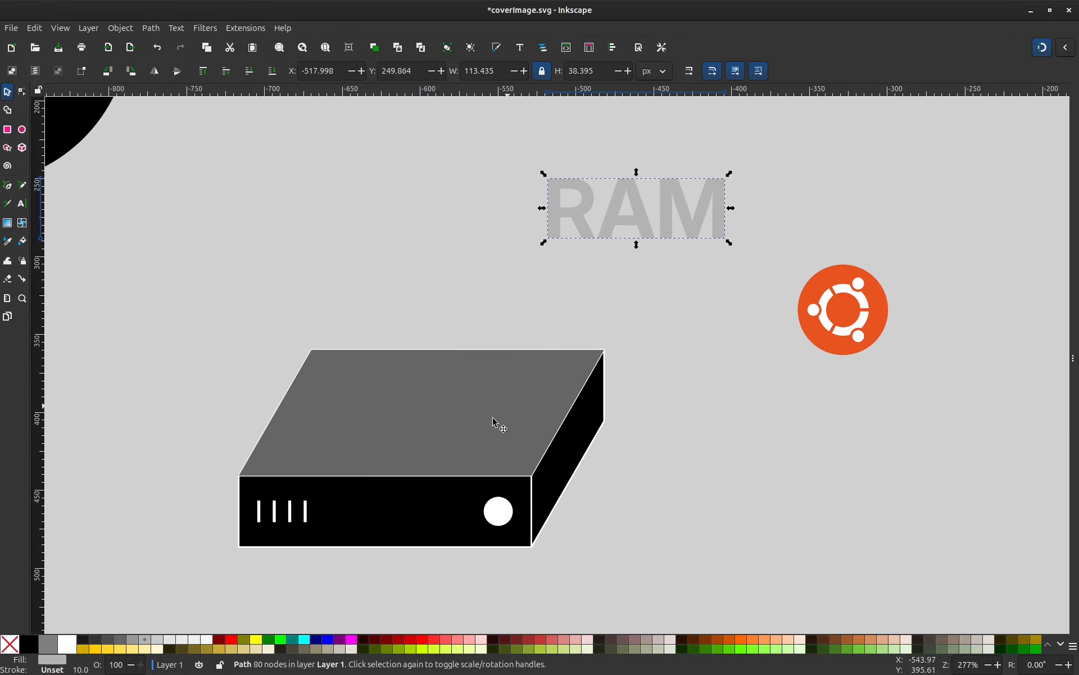
click(210, 642)
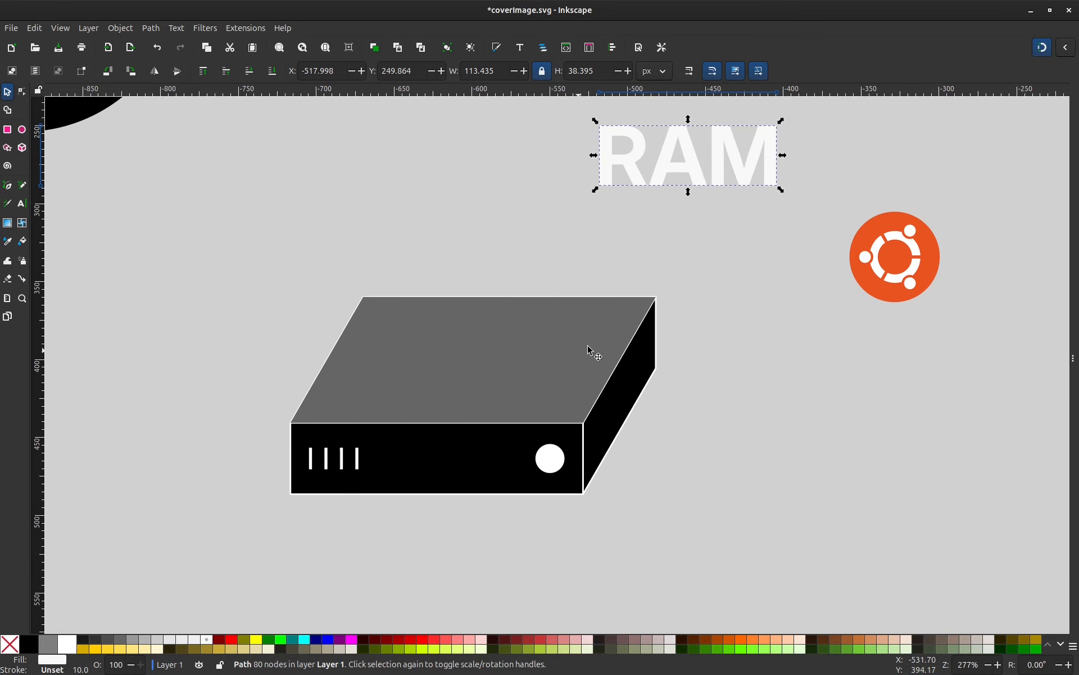
- Centre the RAM lettering horizontally and vertically on the dark grey top face, aligning relative to the last selected object
shift+click(449, 451)
key(ctrl+shift+a)
drag(283, 481, 463, 410)
scroll(463, 338, up, 1)
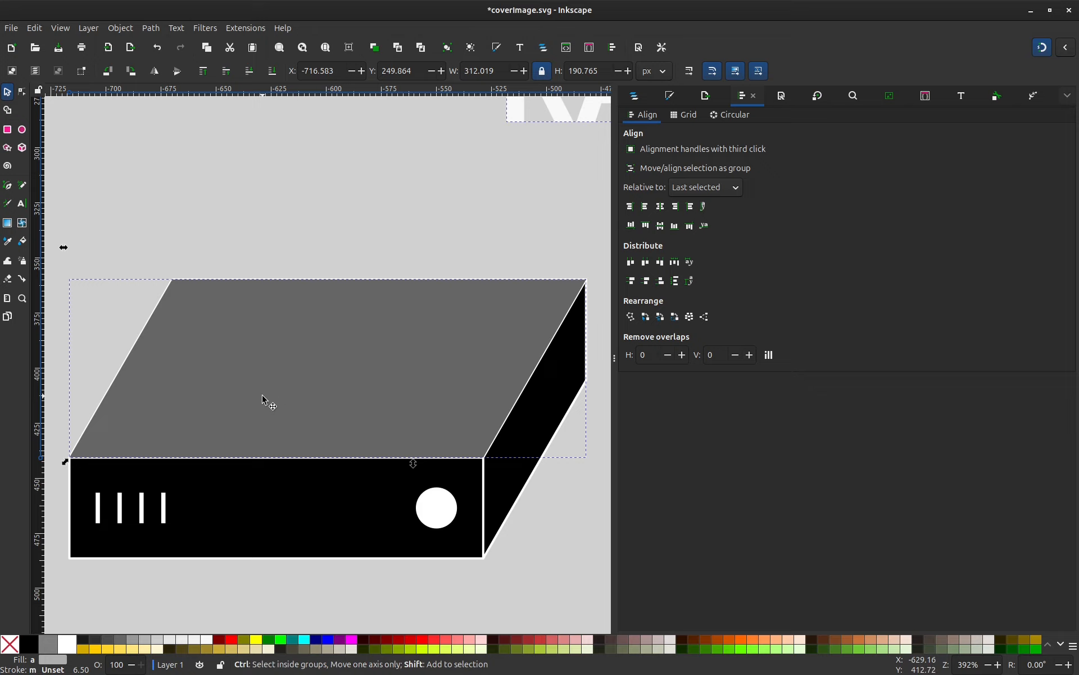
key(ctrl+shift+a)
drag(521, 141, 511, 239)
click(510, 239)
click(522, 205)
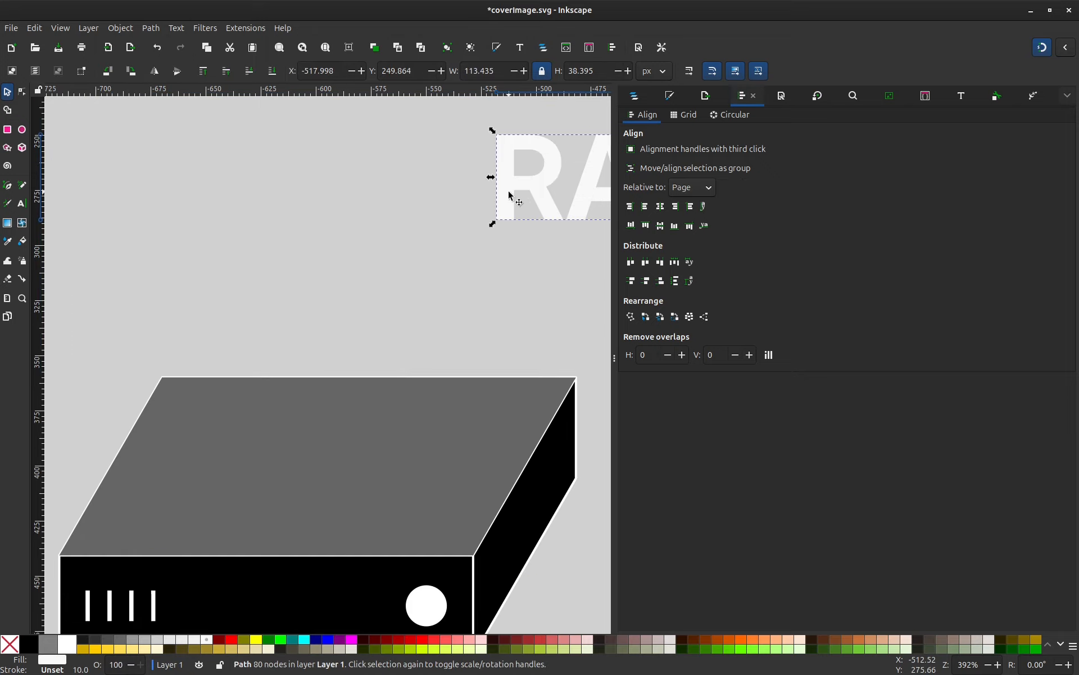
shift+click(332, 455)
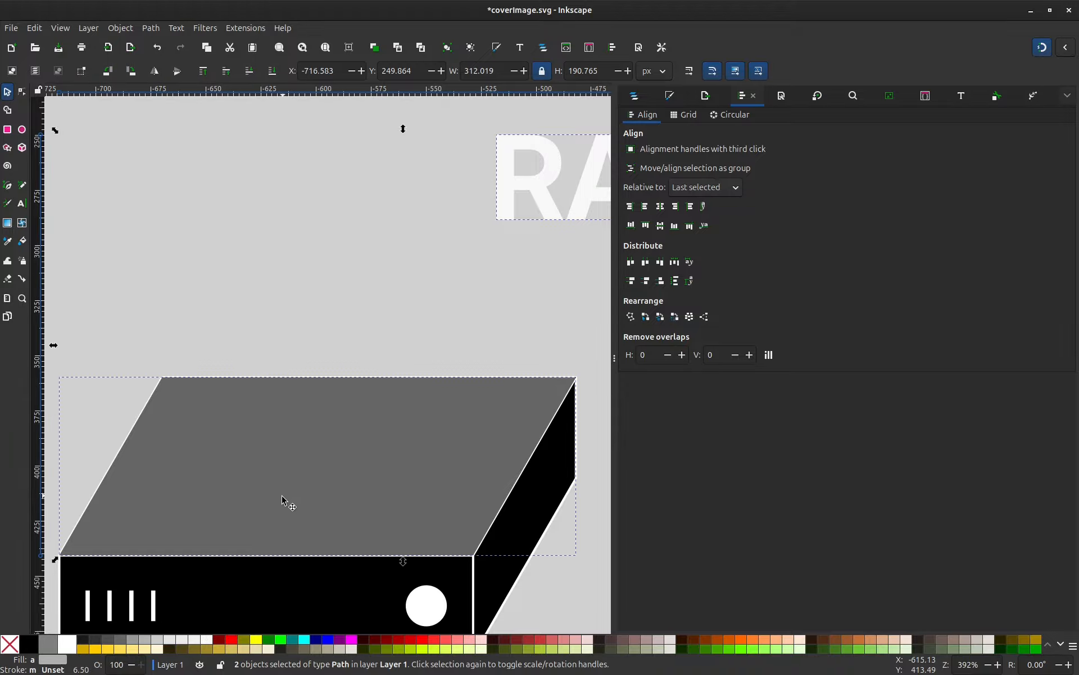
drag(297, 488, 332, 440)
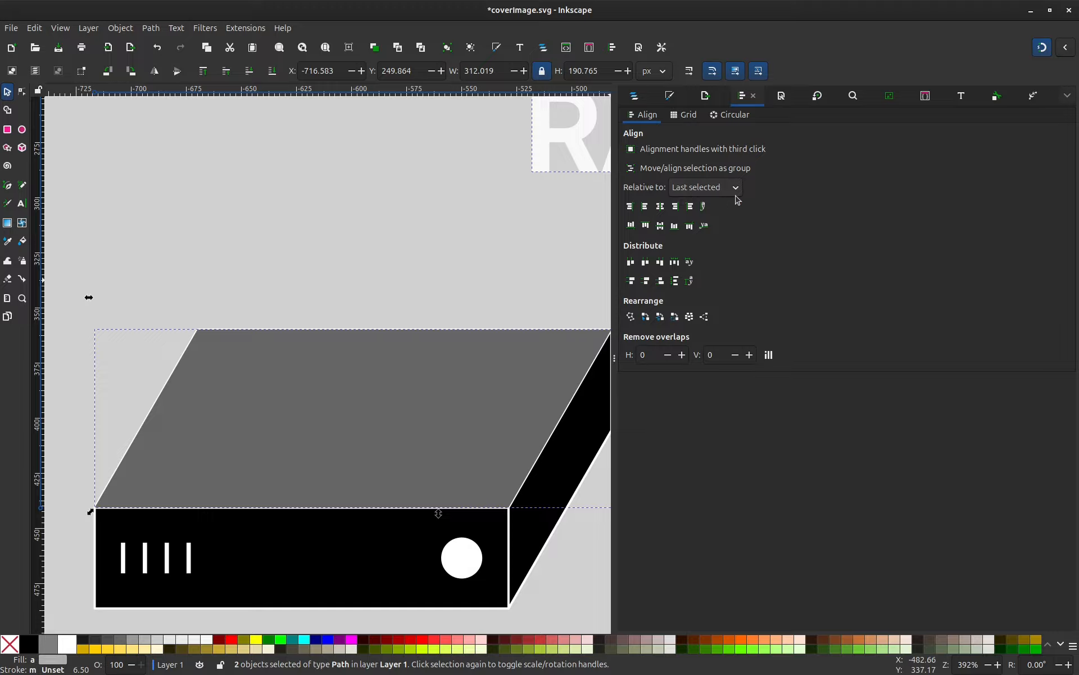
click(660, 207)
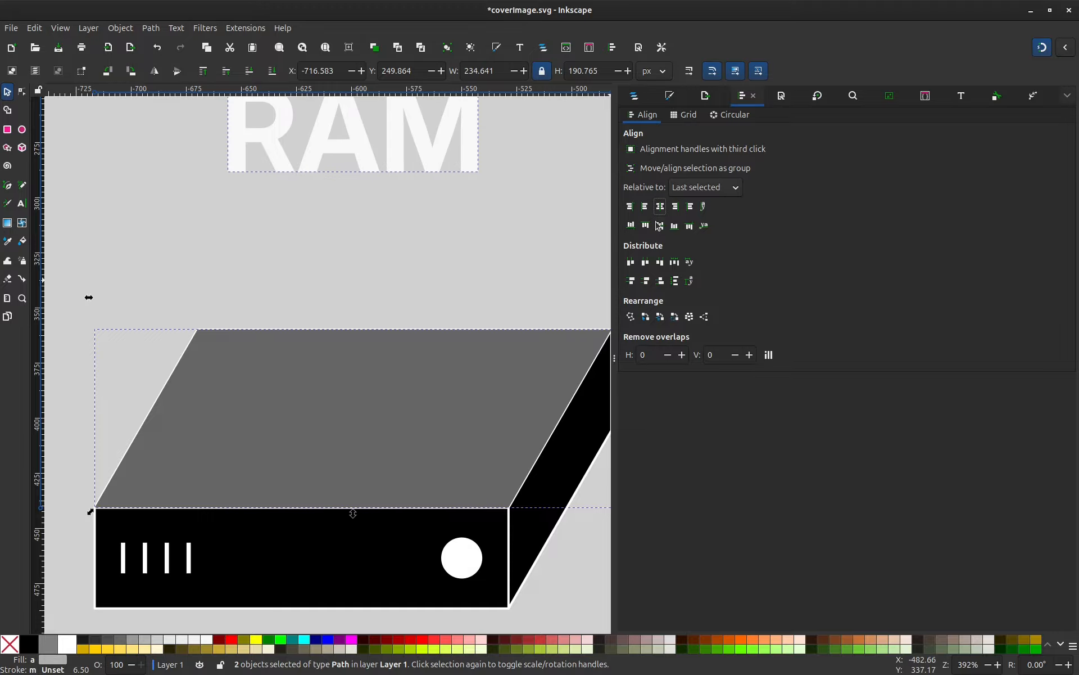
click(660, 226)
click(352, 242)
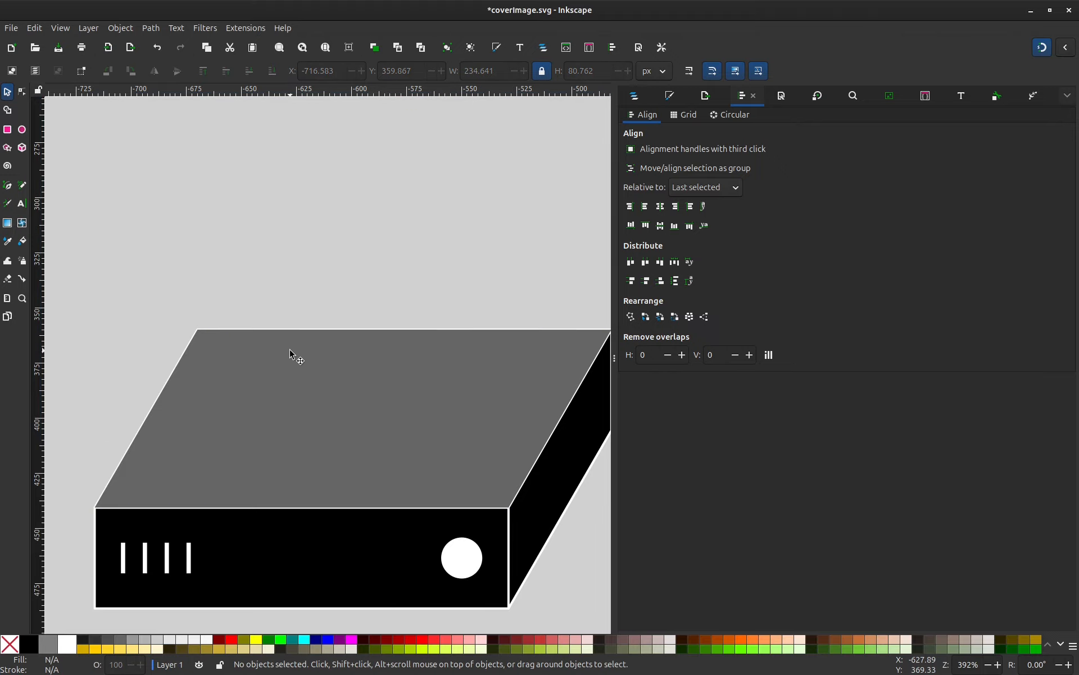
- Lower the grey top face and the box in the stacking order so that the RAM lettering lies in front of both
scroll(296, 356, down, 2)
click(285, 349)
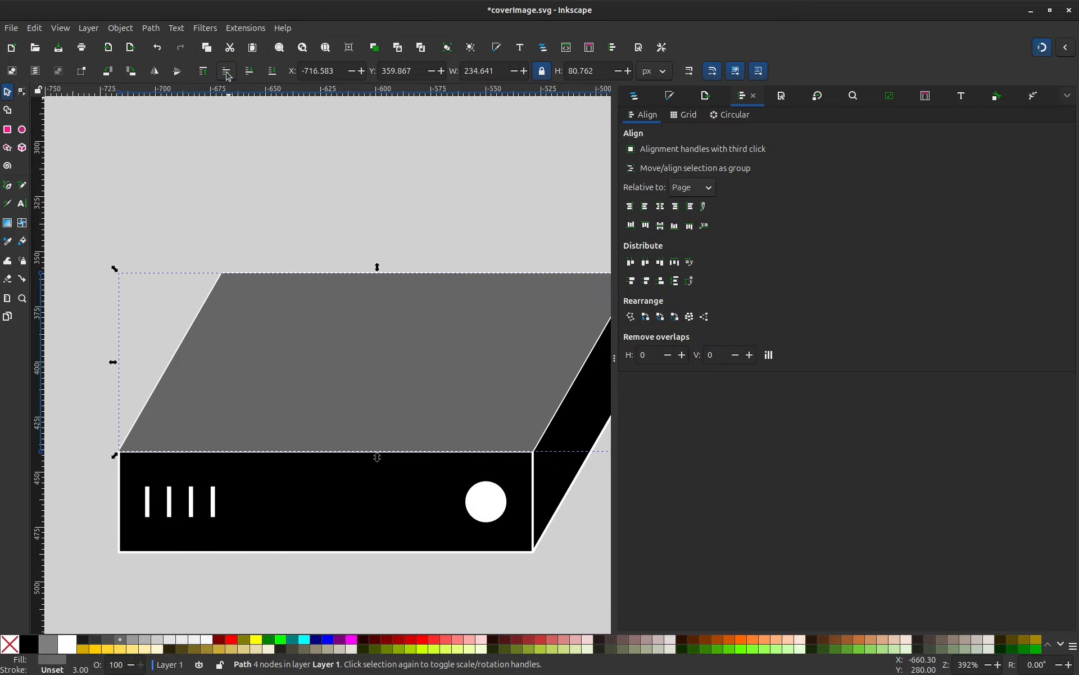
key(minus)
key(minus)
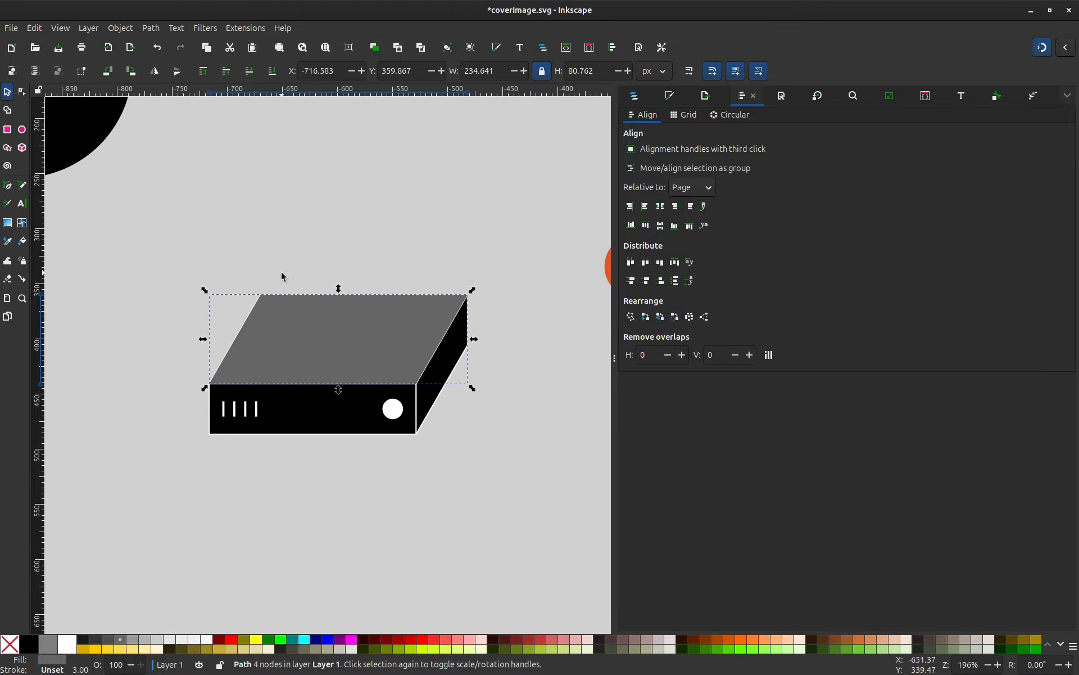
click(269, 270)
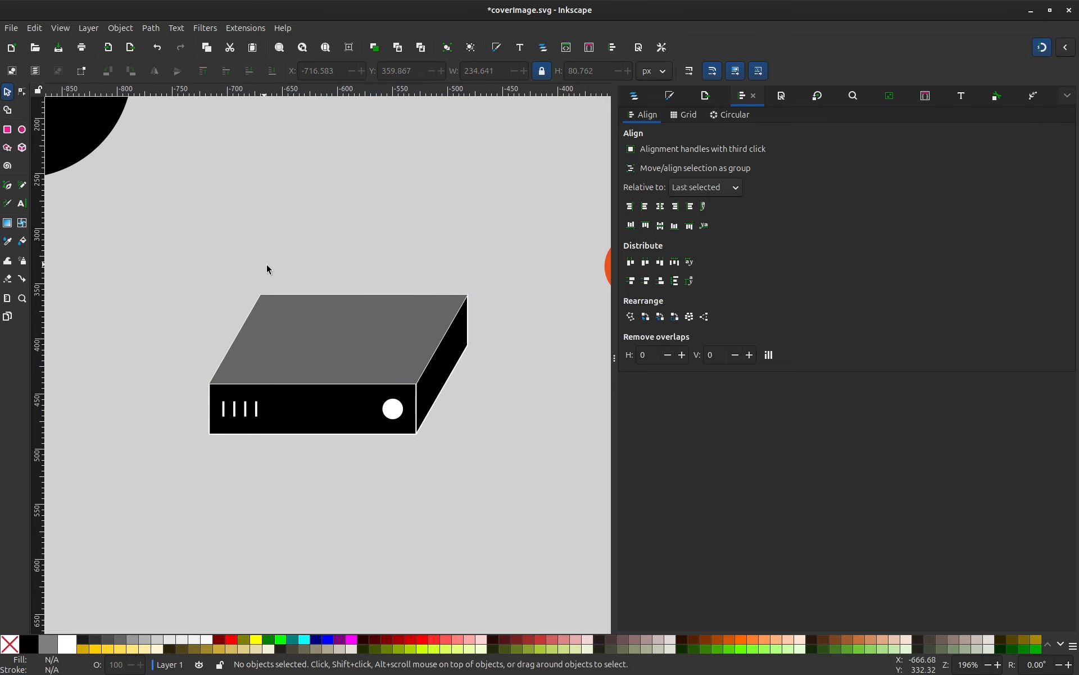
click(310, 347)
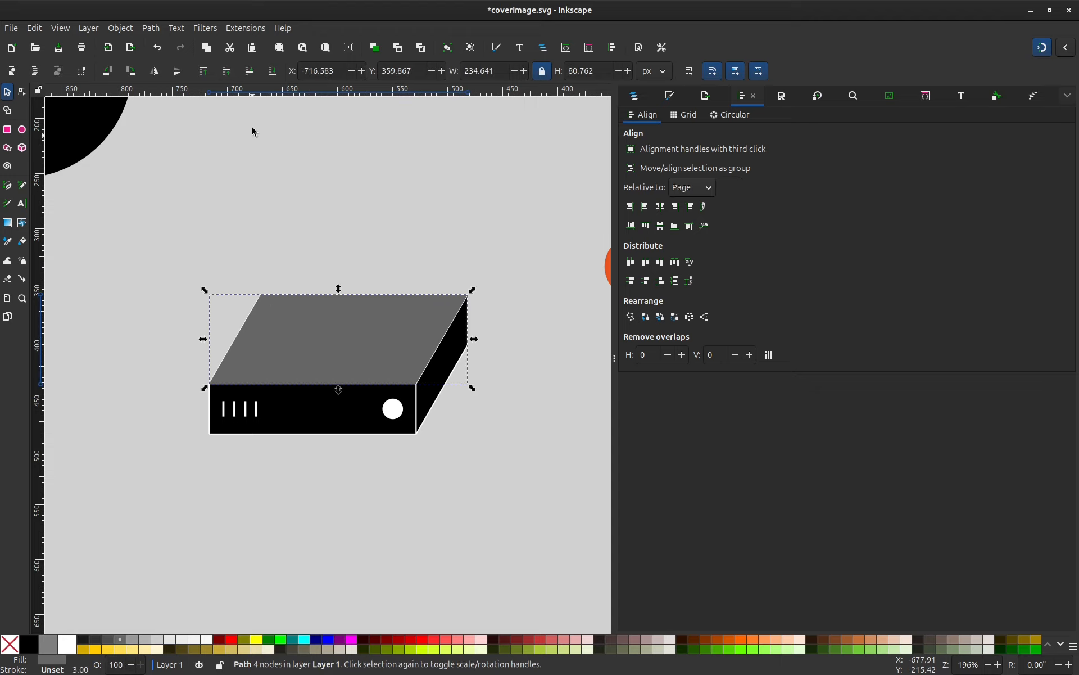
click(249, 71)
click(299, 365)
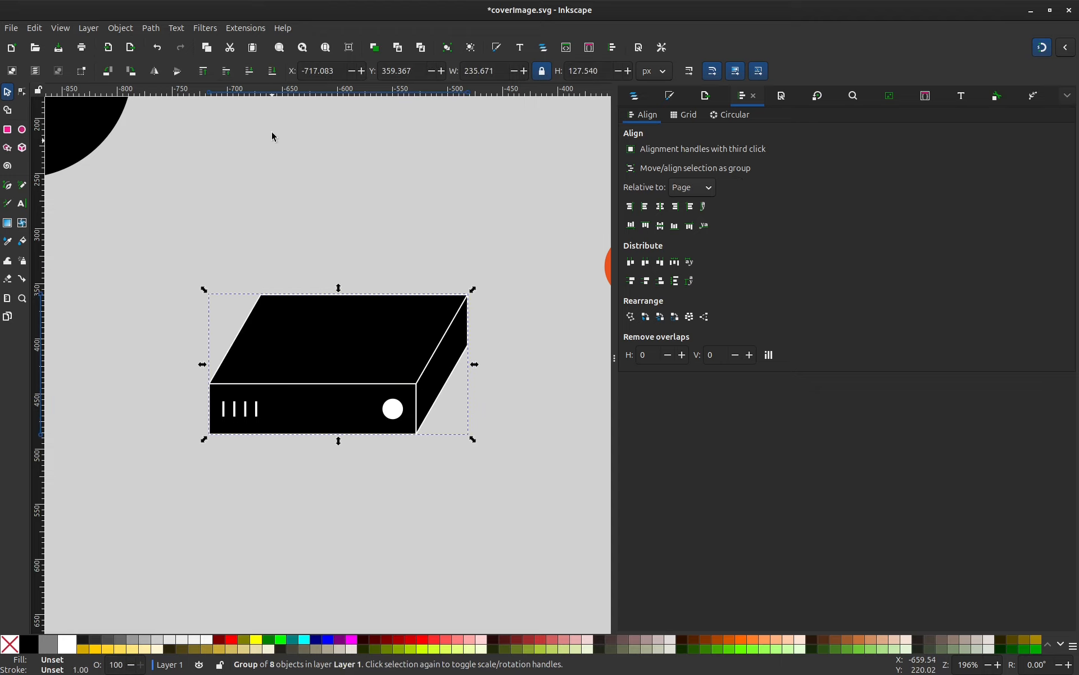
click(249, 71)
shift+click(305, 325)
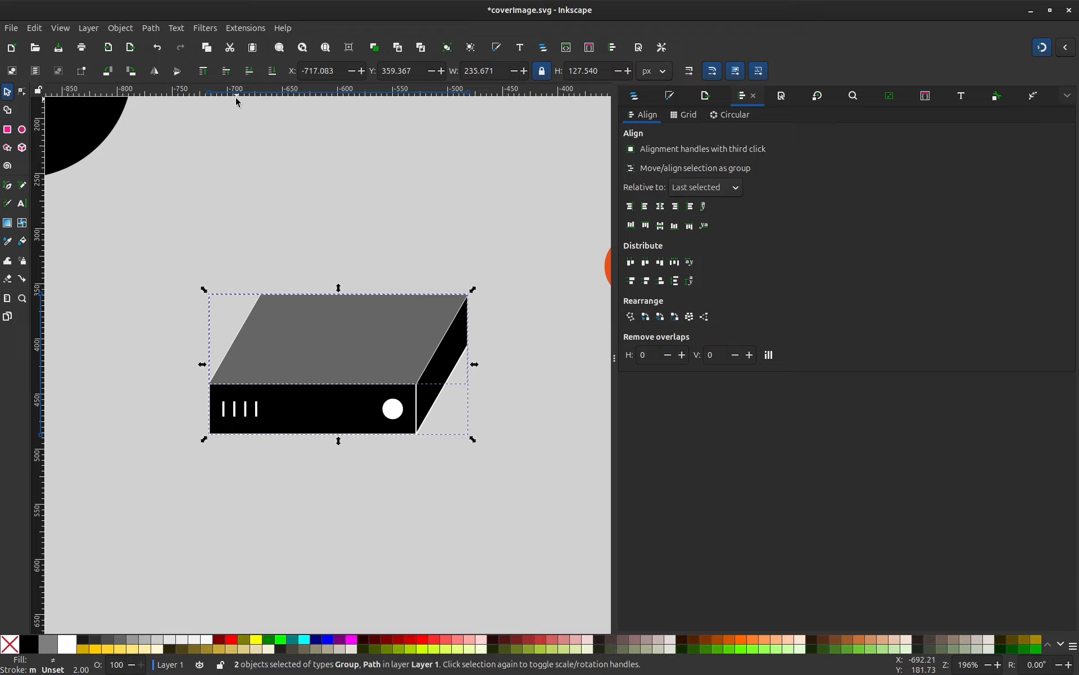
click(249, 70)
click(239, 322)
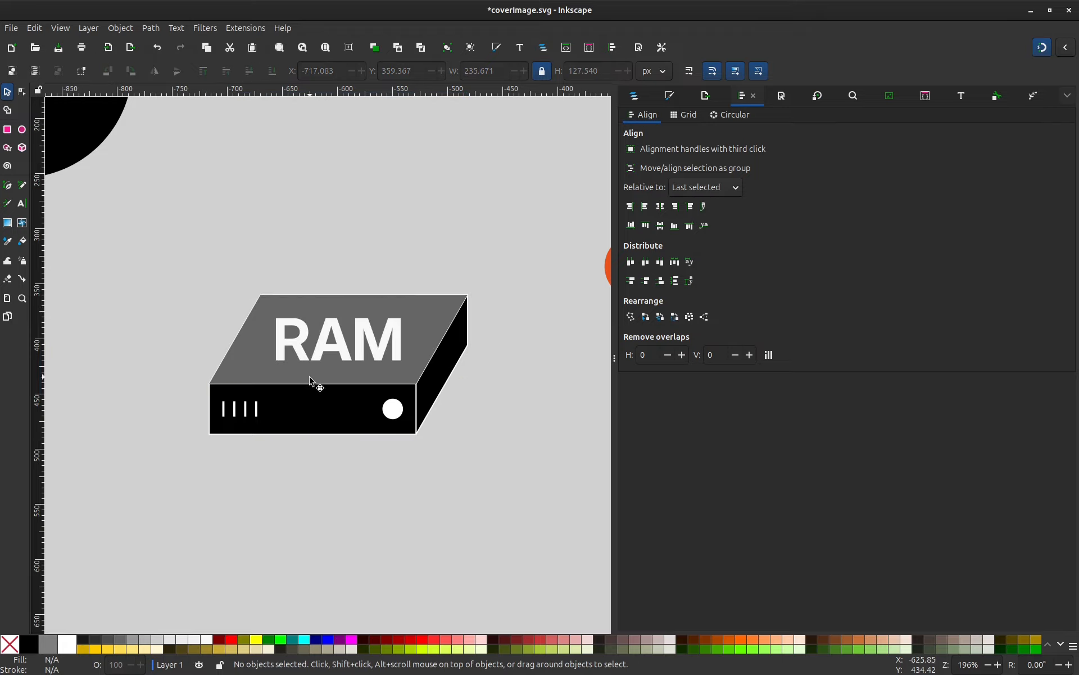
- Add an Envelope Deformation path effect to the RAM lettering on the grey top face
scroll(363, 372, up, 2)
click(302, 332)
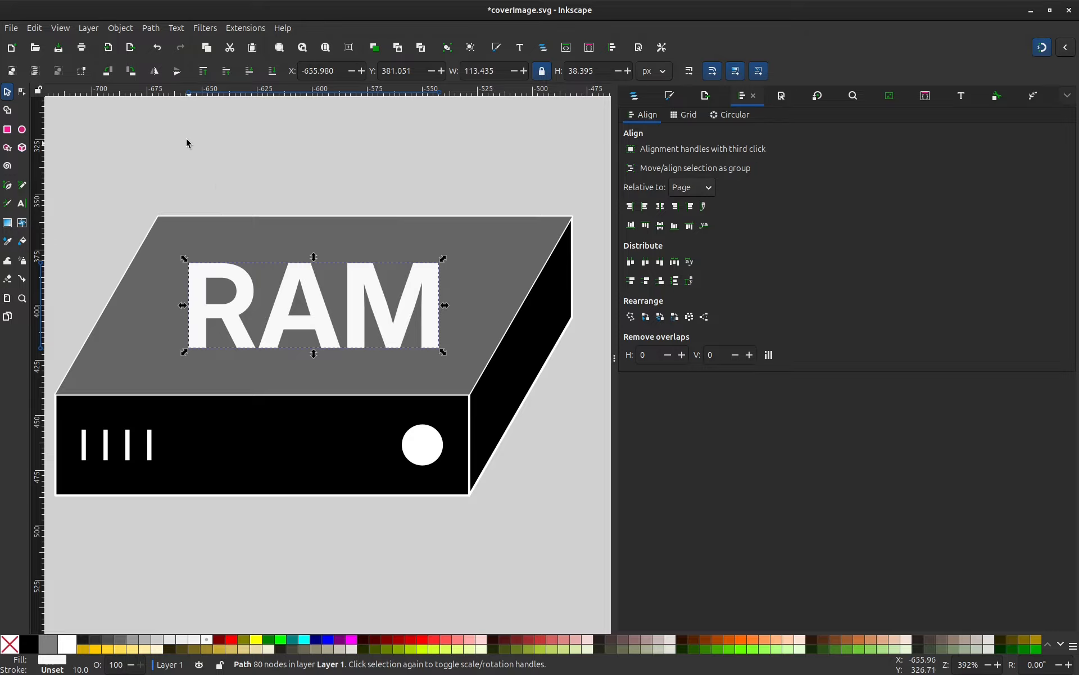
click(151, 28)
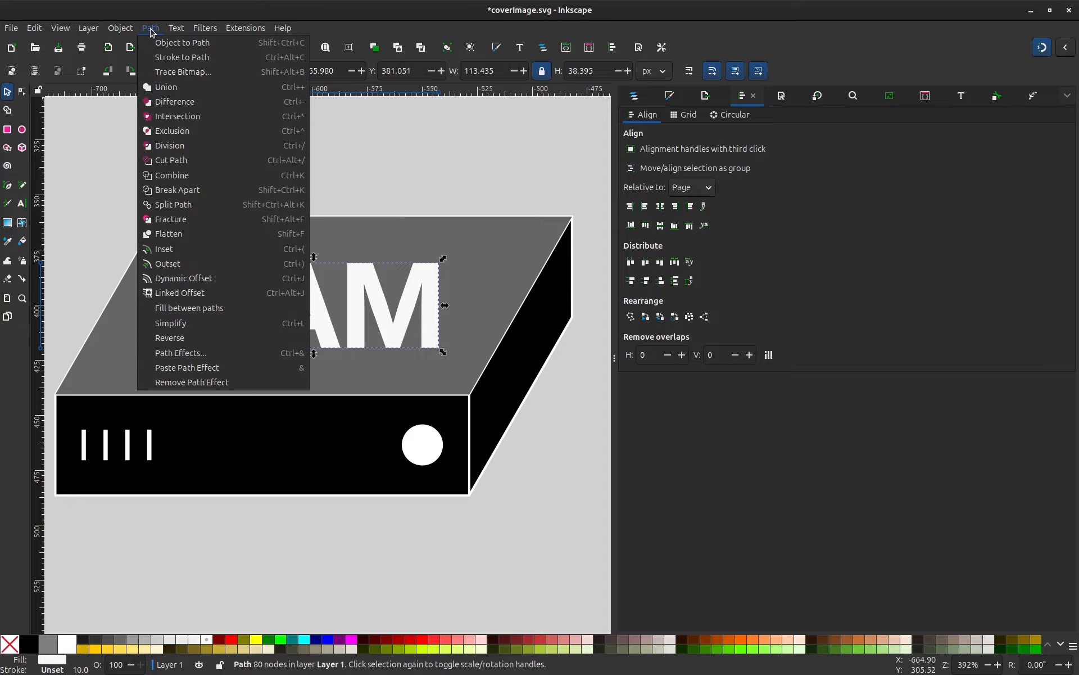
click(200, 46)
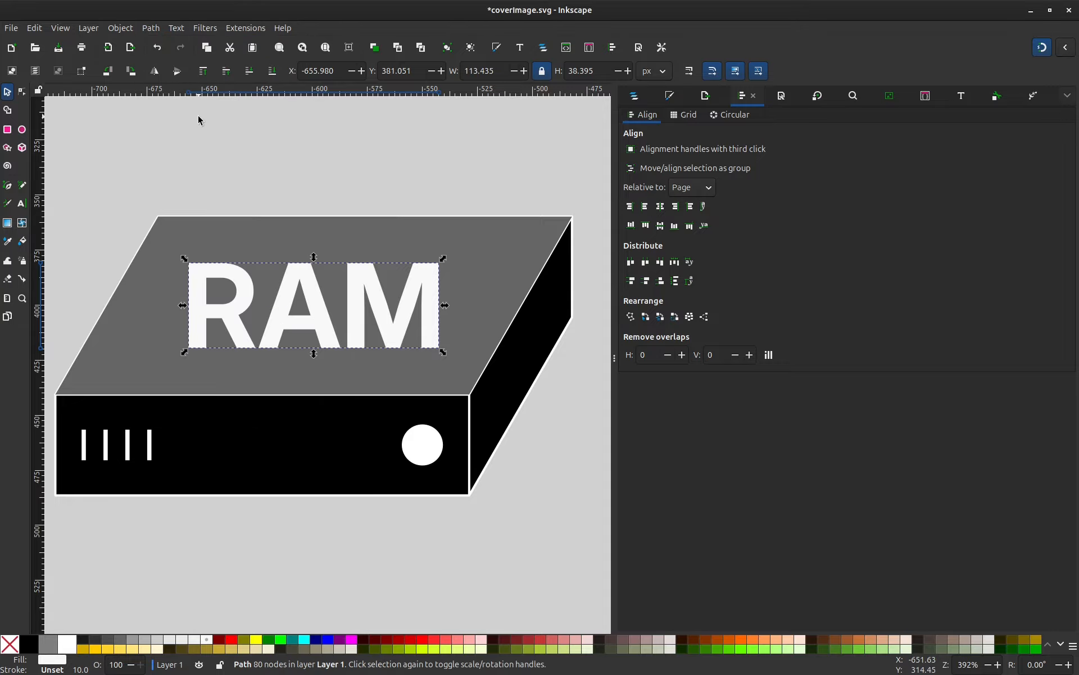
click(150, 28)
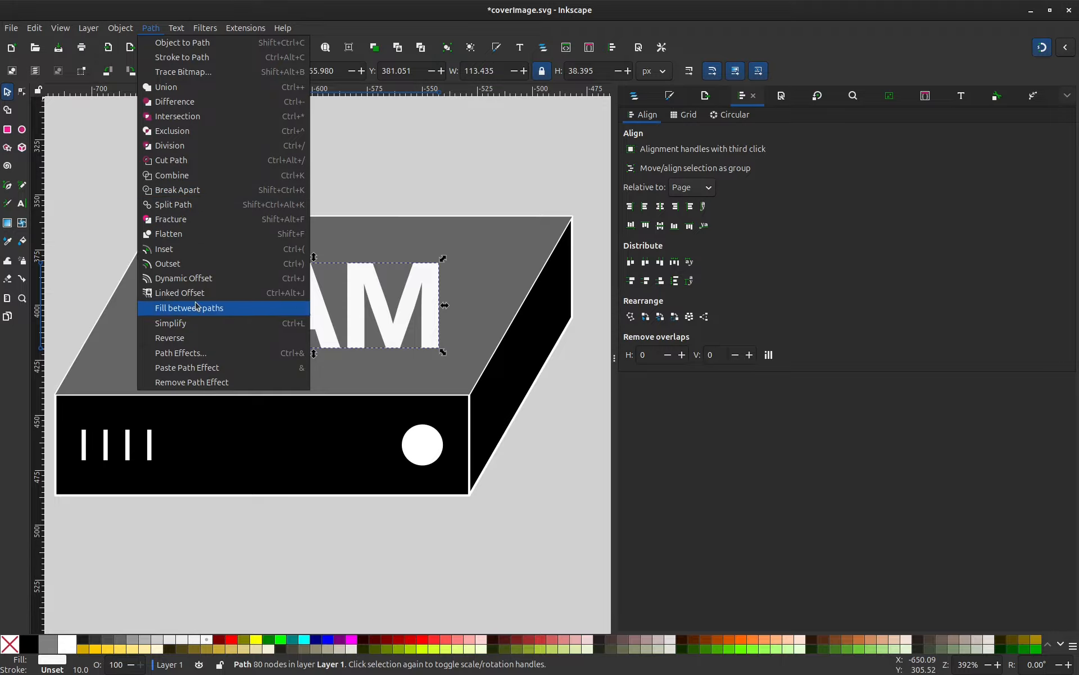
click(250, 355)
click(1064, 120)
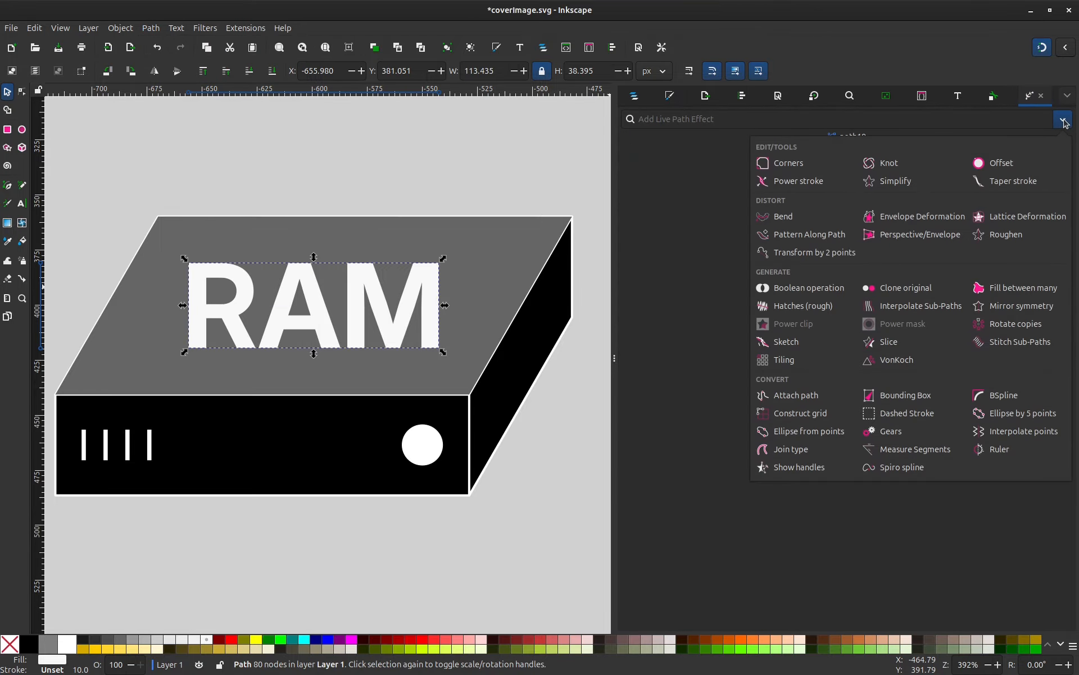
click(913, 221)
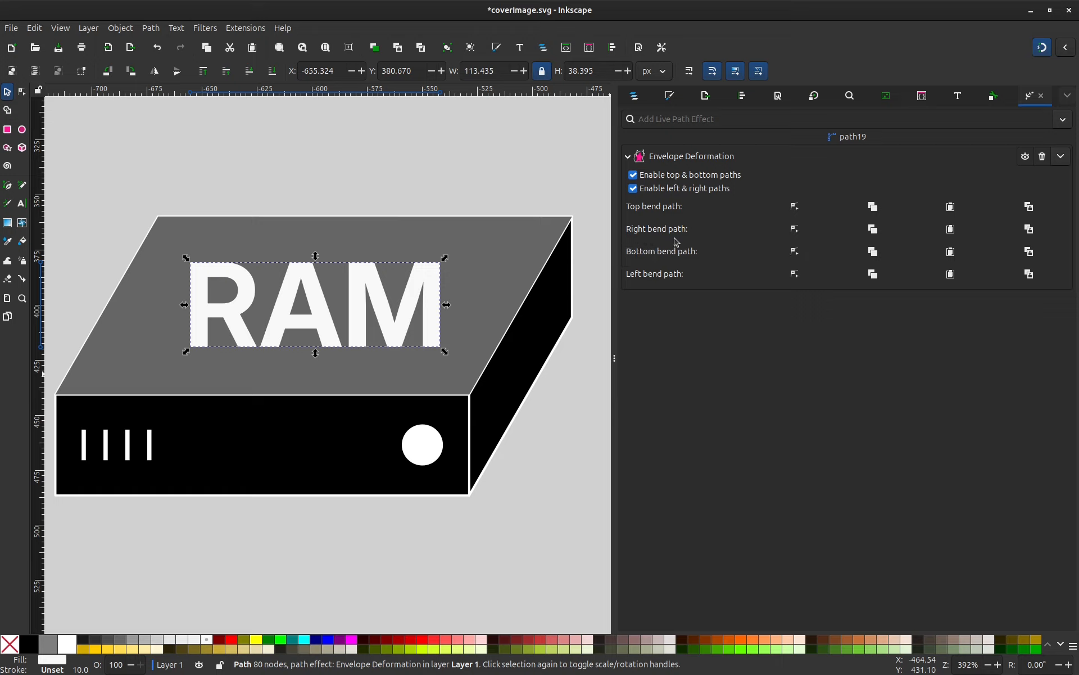
- Edit the top bend path so that its end nodes sit on the two rear corners of the grey top face
click(795, 207)
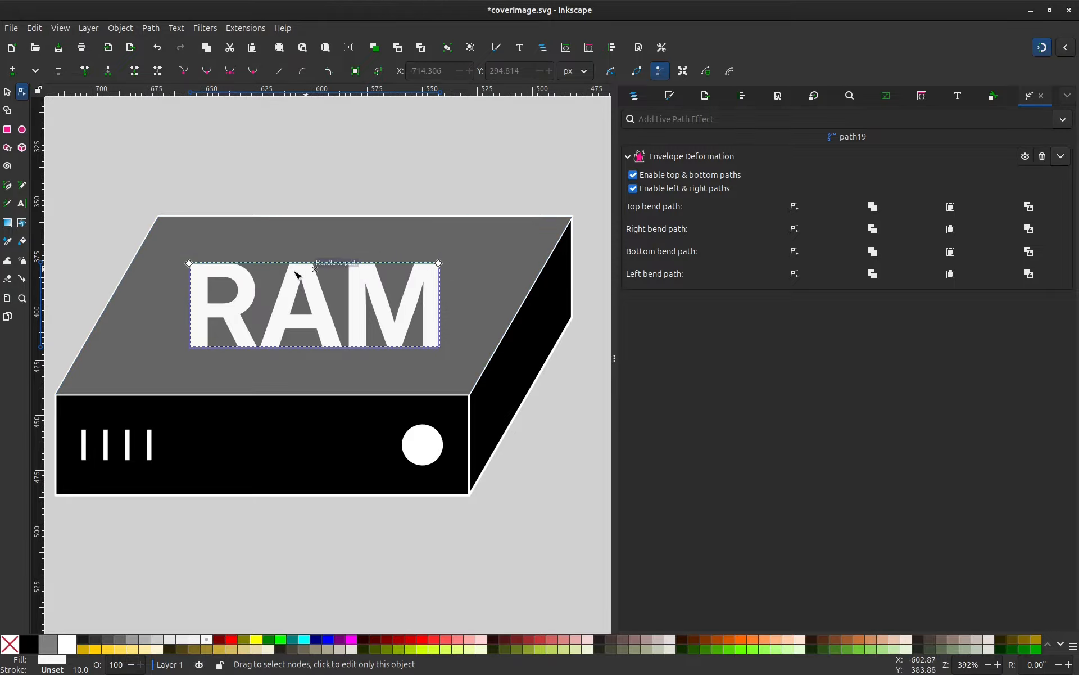
scroll(176, 261, up, 5)
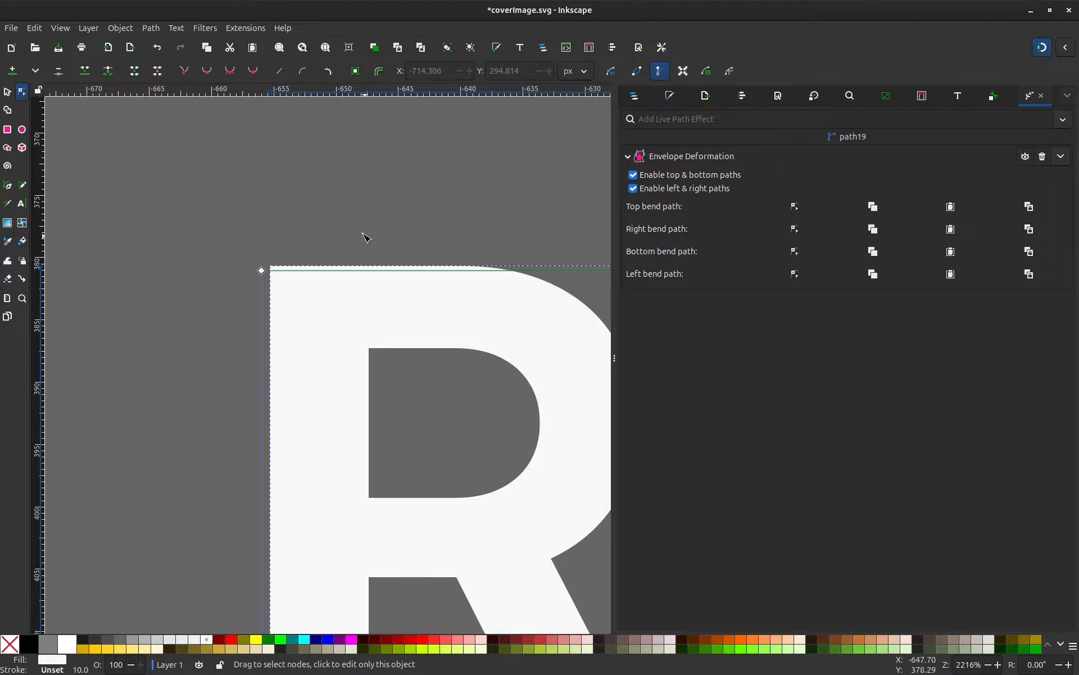
scroll(234, 225, down, 5)
drag(405, 284, 271, 342)
scroll(365, 287, up, 2)
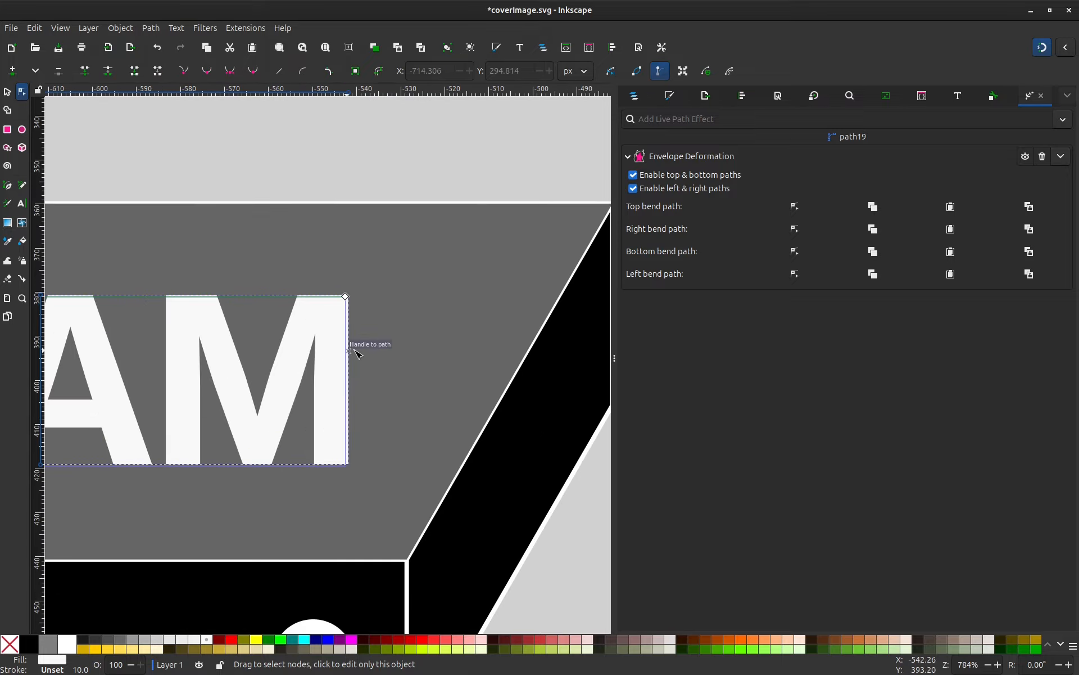
drag(222, 309, 410, 285)
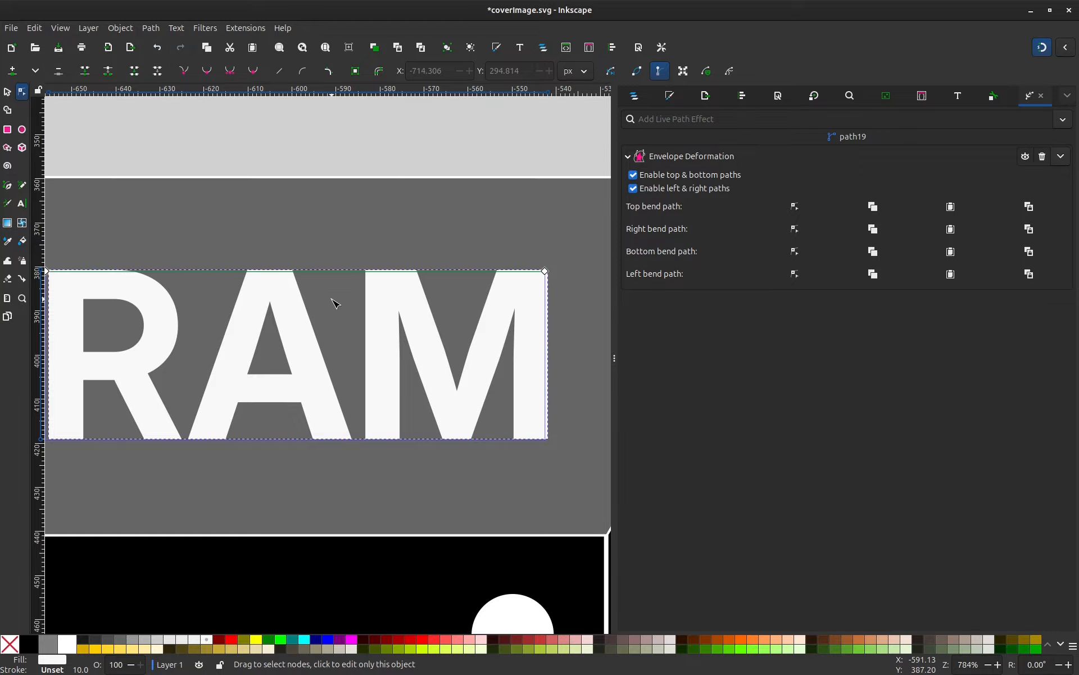
scroll(314, 302, down, 1)
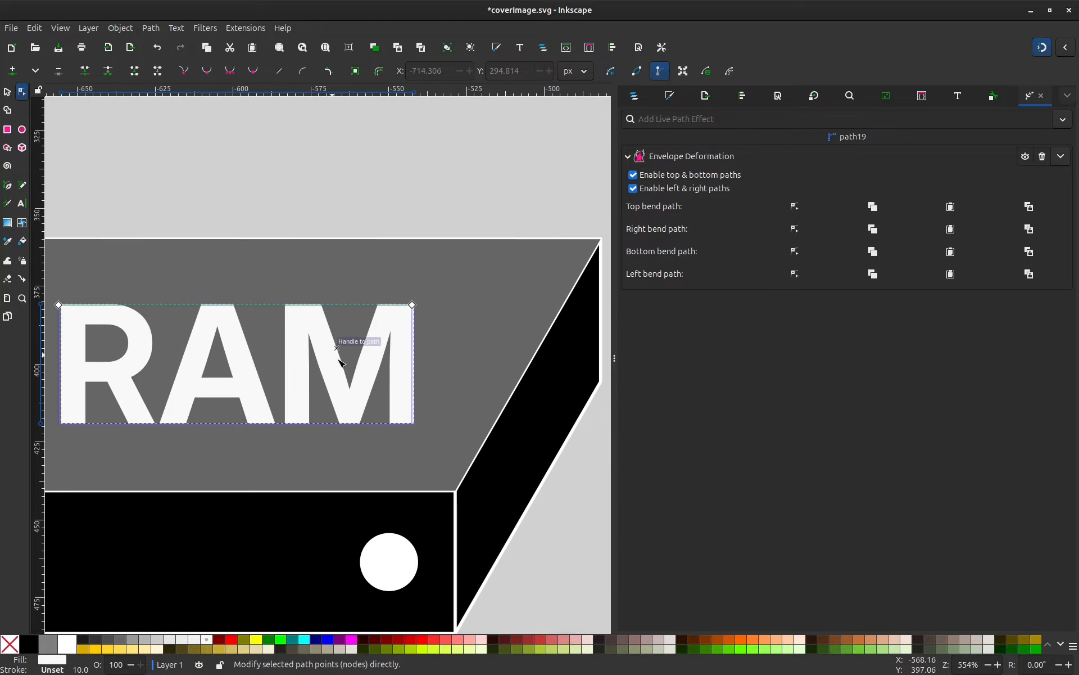
drag(429, 348, 359, 374)
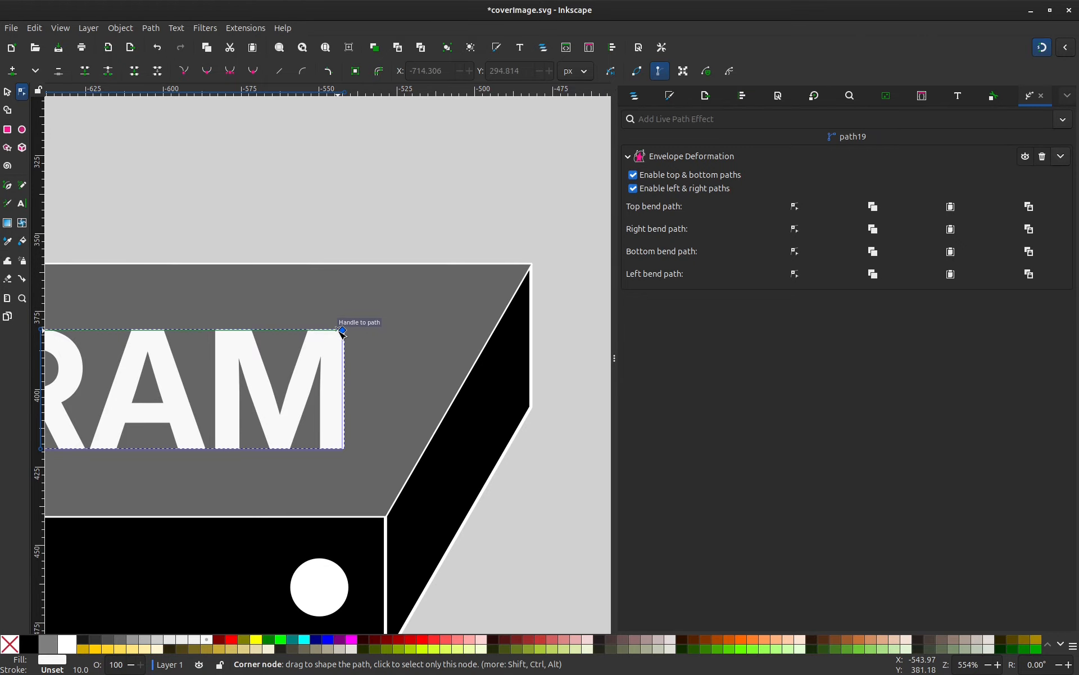
drag(342, 331, 523, 274)
drag(265, 354, 398, 380)
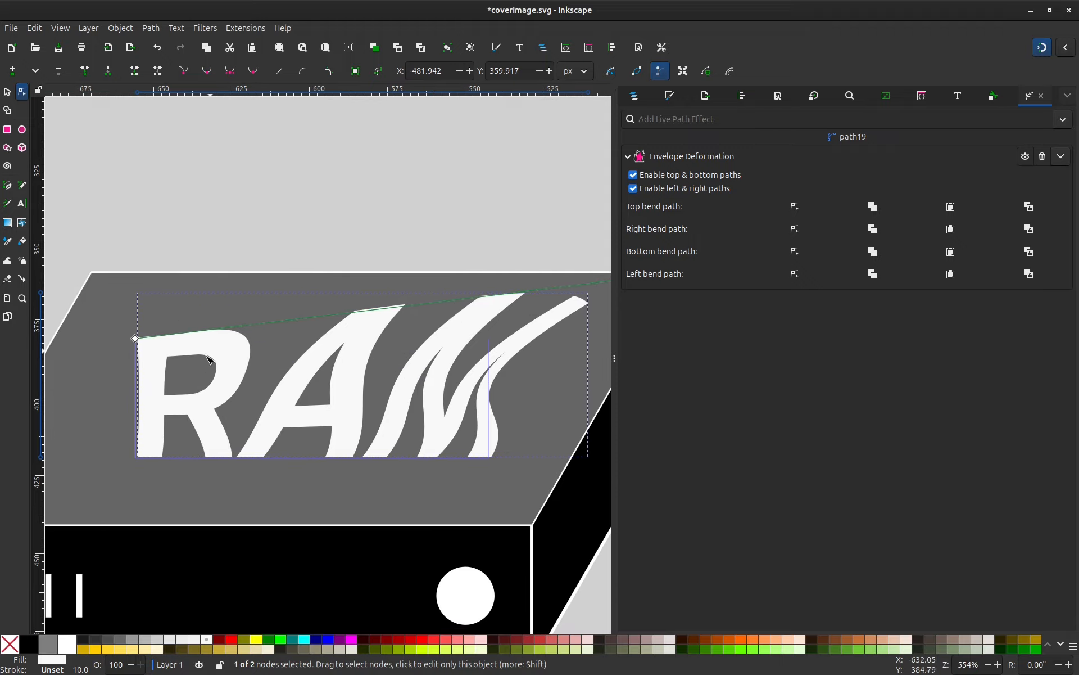
drag(147, 344, 208, 287)
click(255, 356)
drag(551, 454, 328, 378)
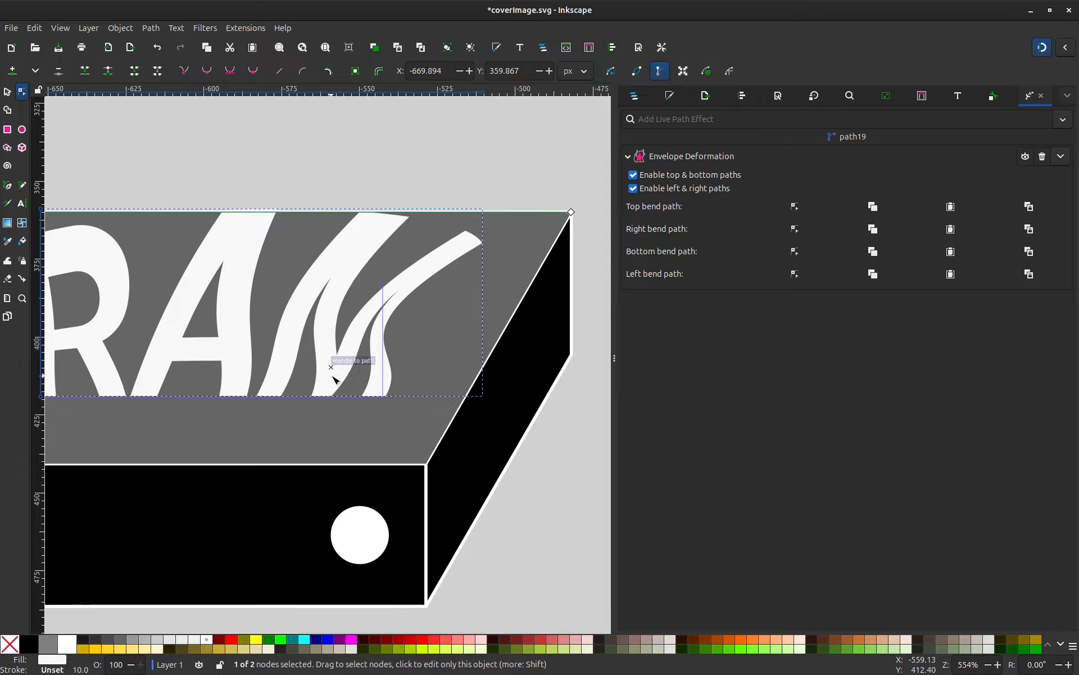
- Edit the right bend path so that it runs along the right slanted edge of the grey top face
click(797, 230)
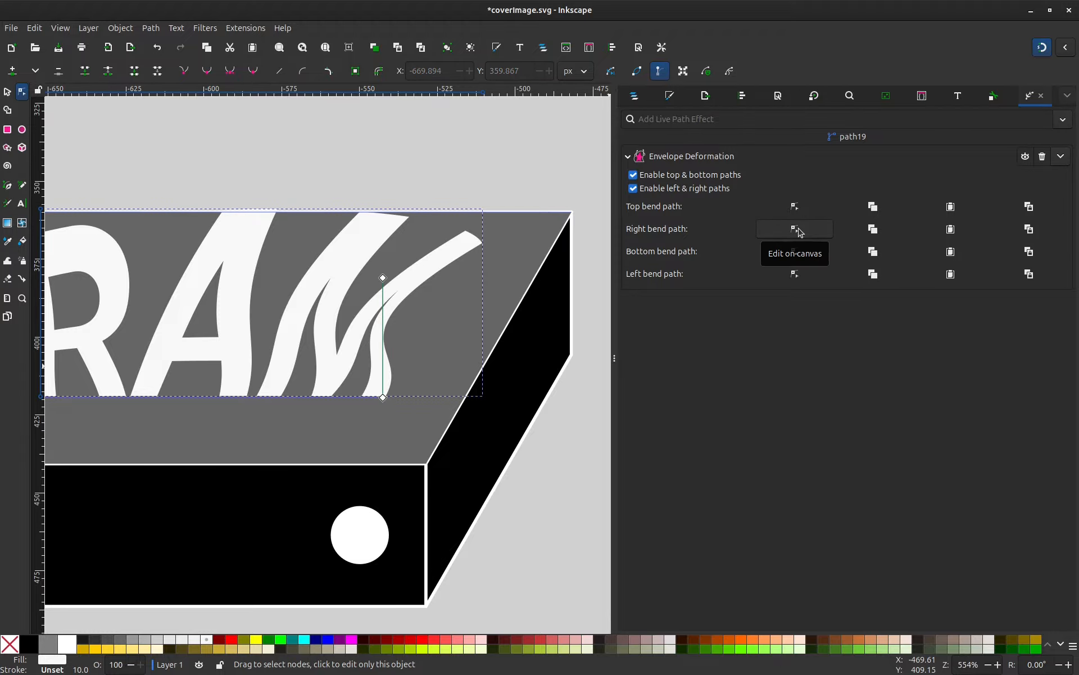
drag(385, 281, 572, 218)
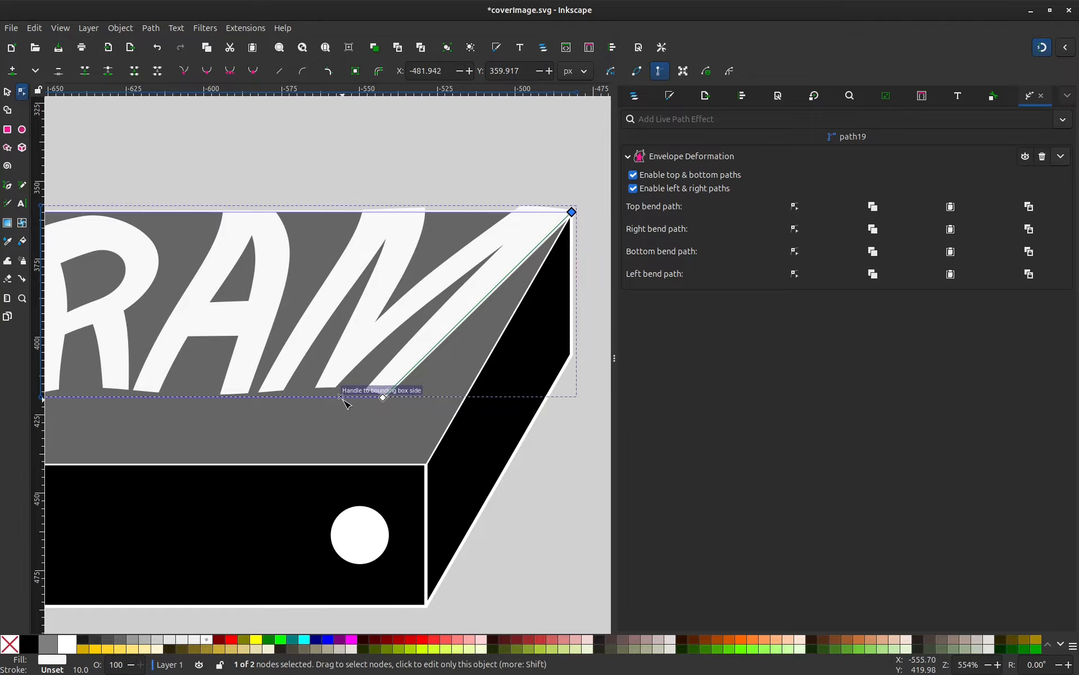
drag(386, 402, 429, 467)
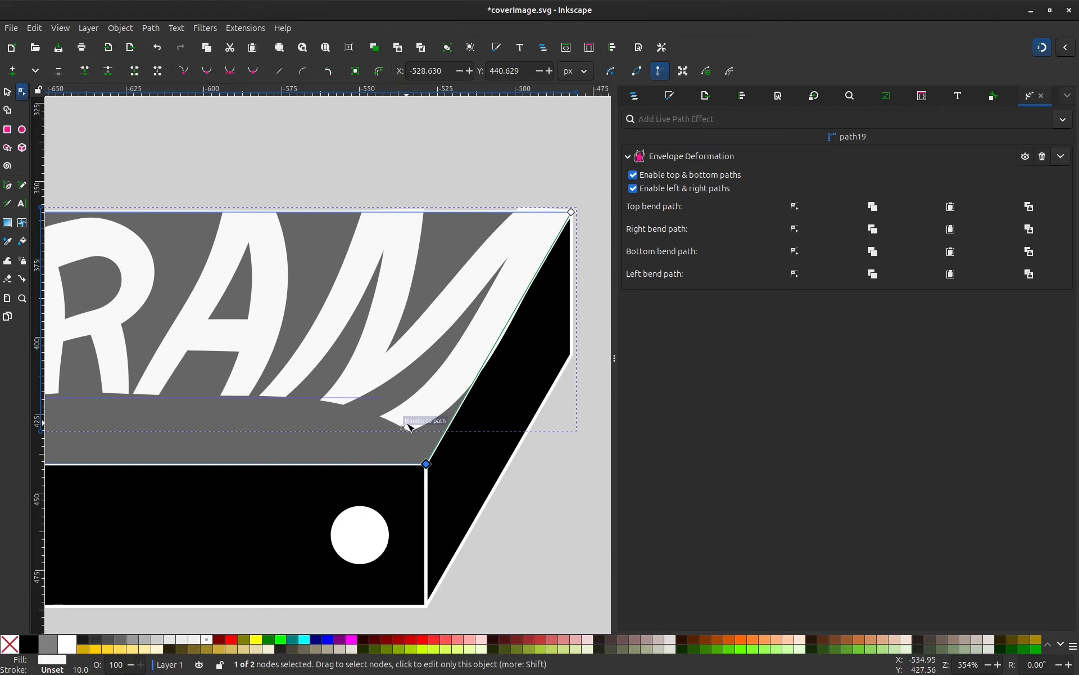
- Fit the bottom and left bend paths to the front and left edges of the grey top face, then deselect the lettering
scroll(198, 470, down, 3)
scroll(320, 458, up, 2)
drag(254, 392, 121, 439)
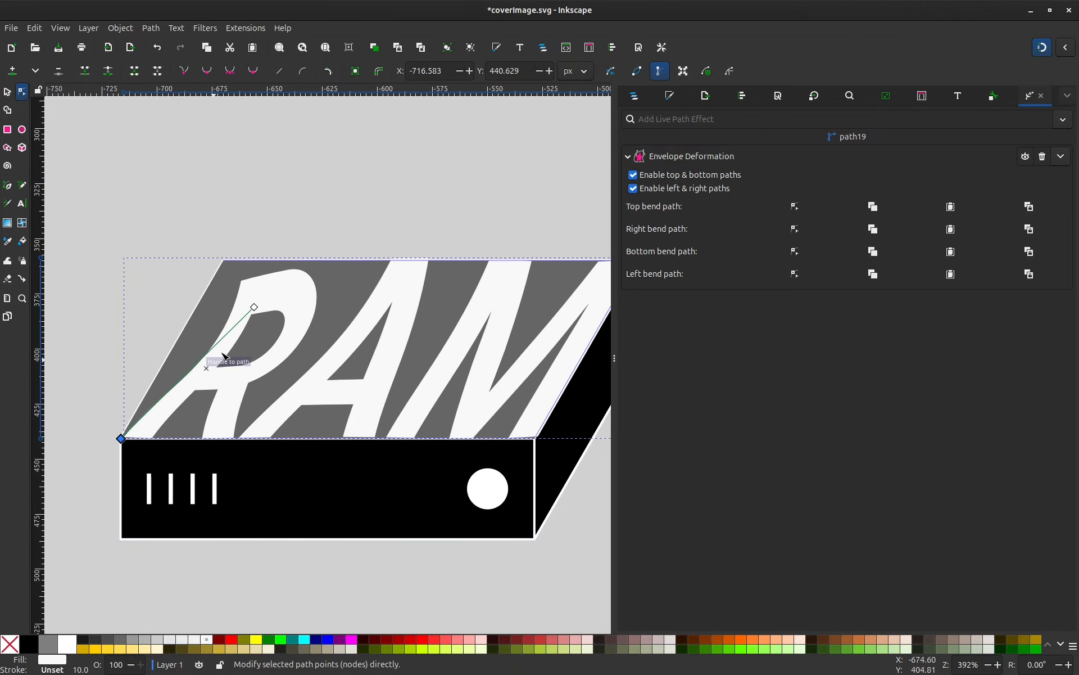
drag(254, 307, 224, 263)
key(s)
key(Escape)
scroll(229, 298, down, 1)
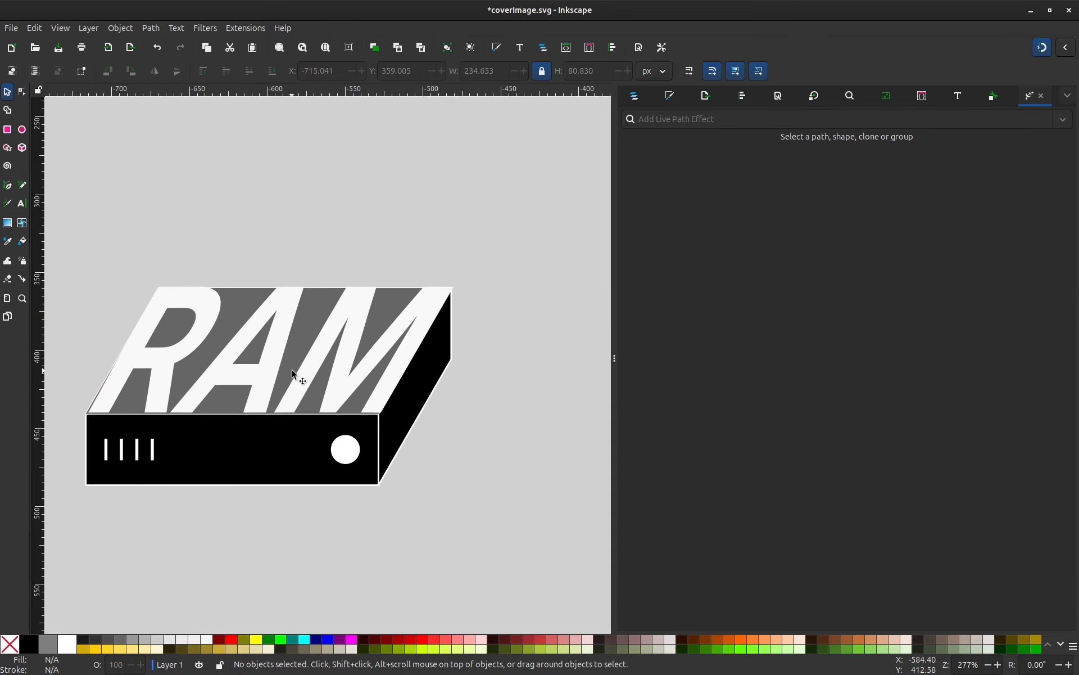
- Delete the dark grey top face from behind the warped RAM lettering
drag(292, 369, 352, 349)
click(354, 348)
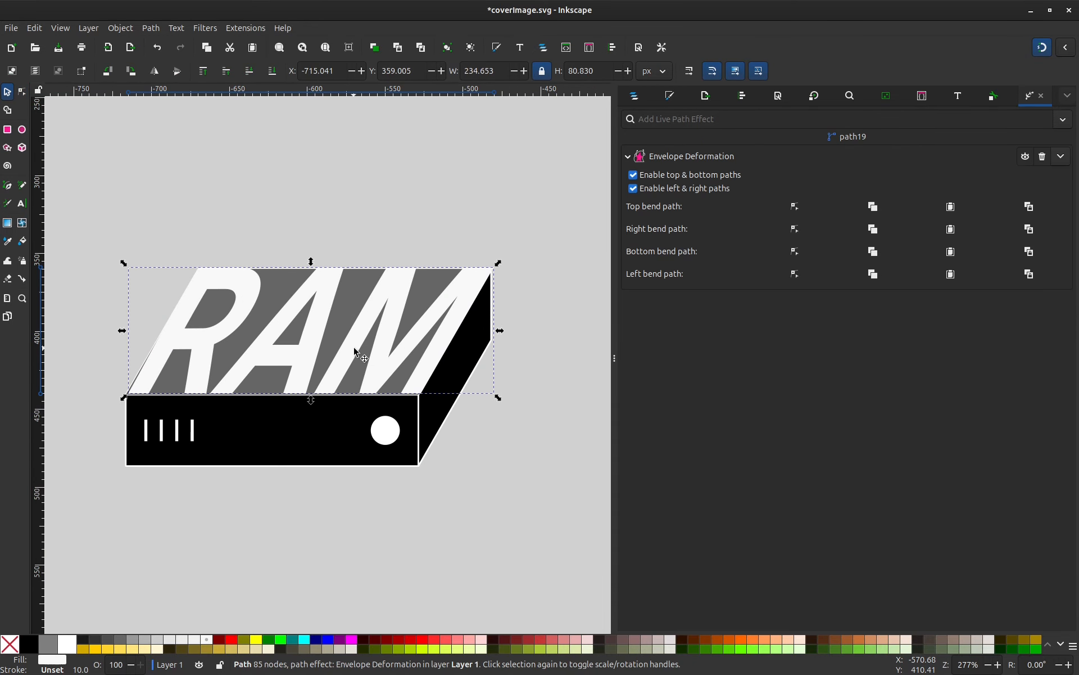
click(354, 300)
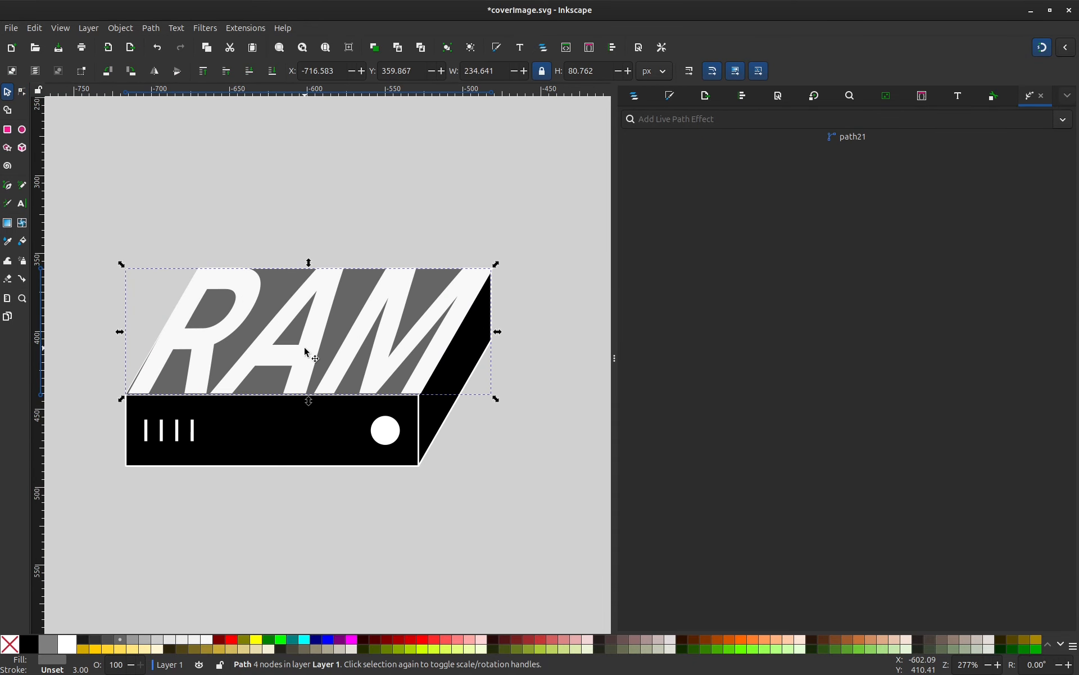
key(Delete)
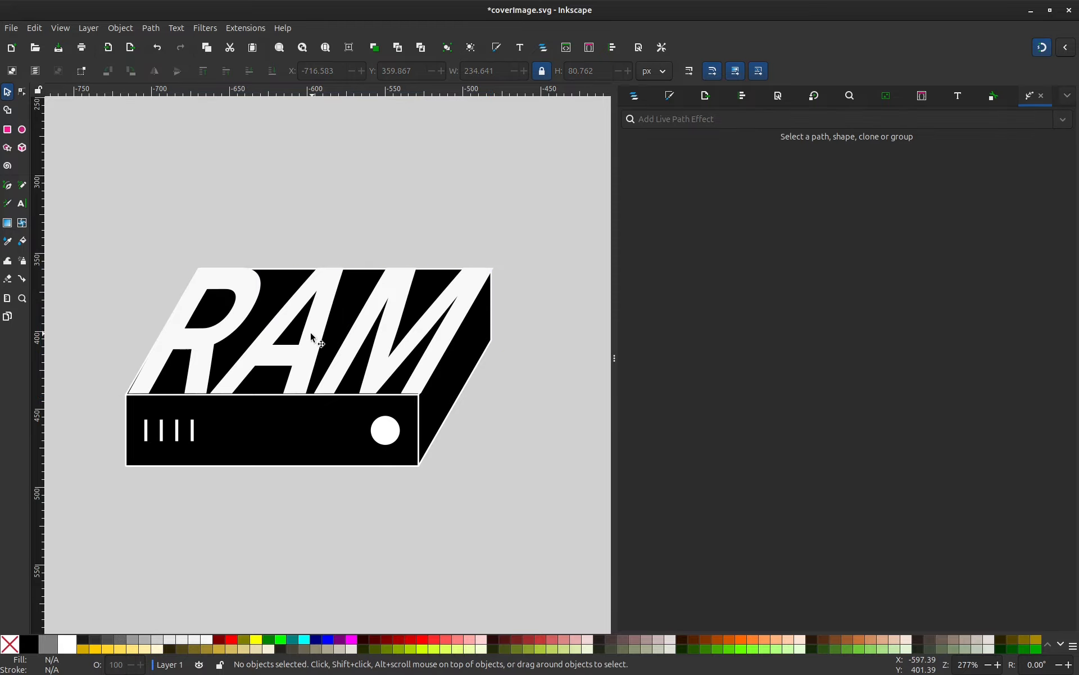
- Scale the warped RAM lettering down about its centre to about 121 by 42 px
click(310, 331)
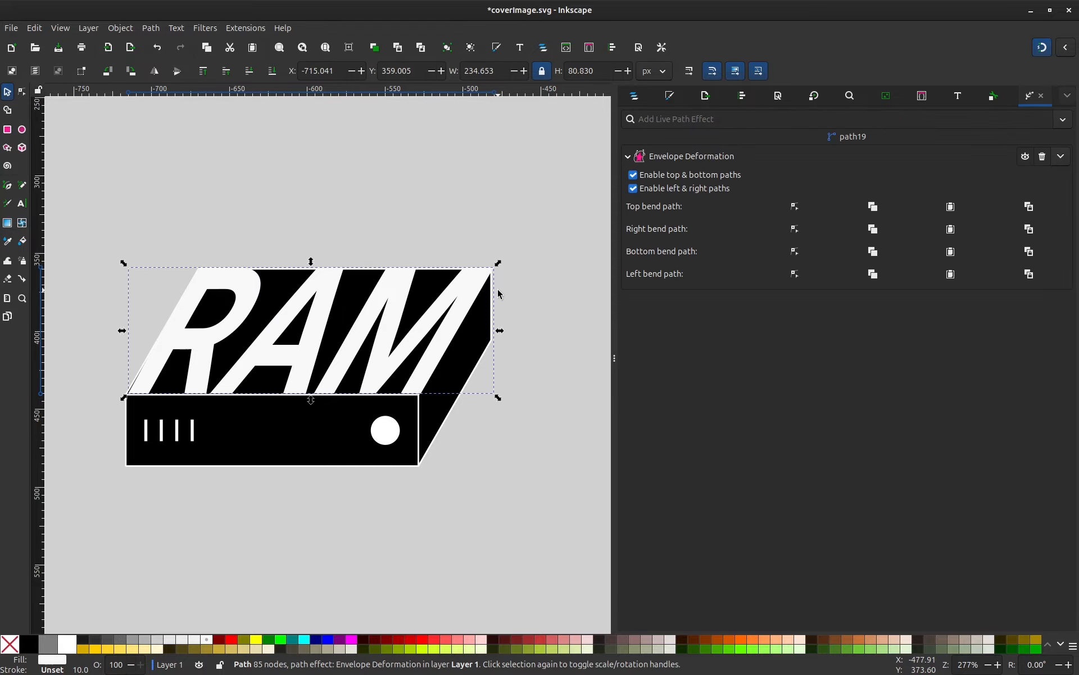
drag(497, 262, 472, 296)
scroll(310, 431, up, 1)
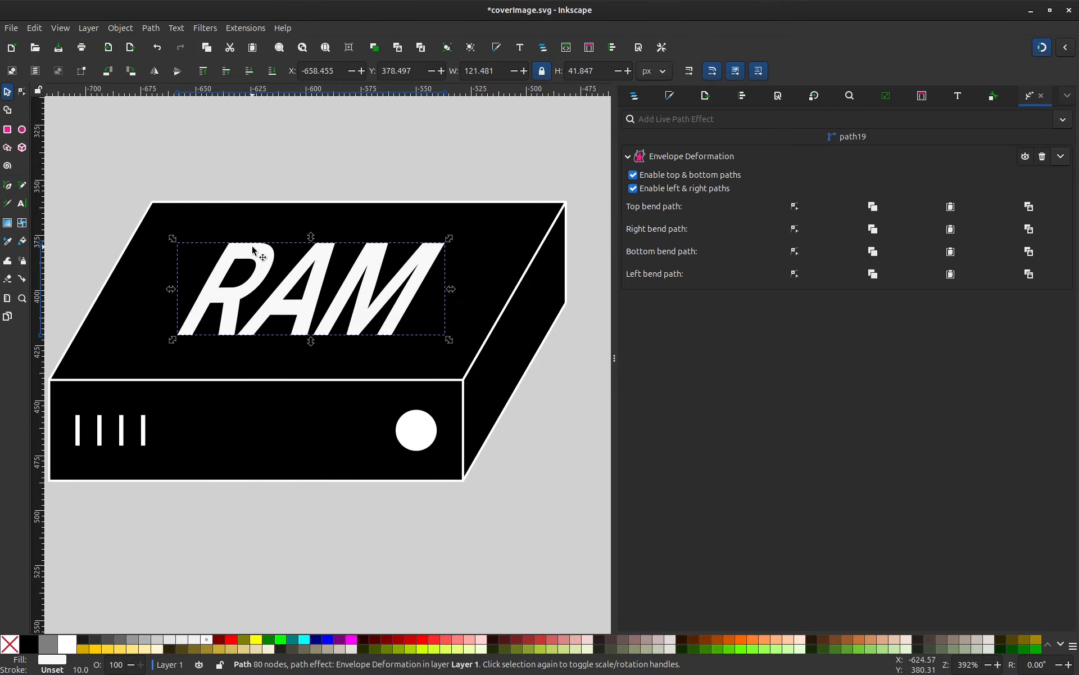
- Convert the warped RAM lettering with Object to Path and compare its nodes before and after the conversion
click(21, 91)
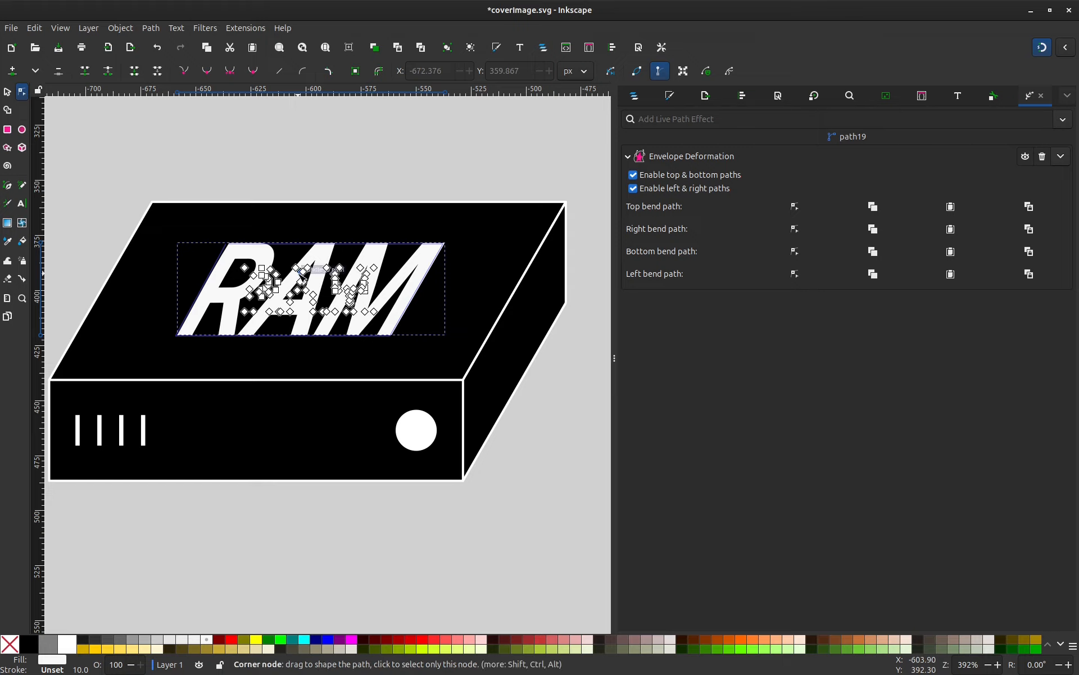
key(s)
click(155, 27)
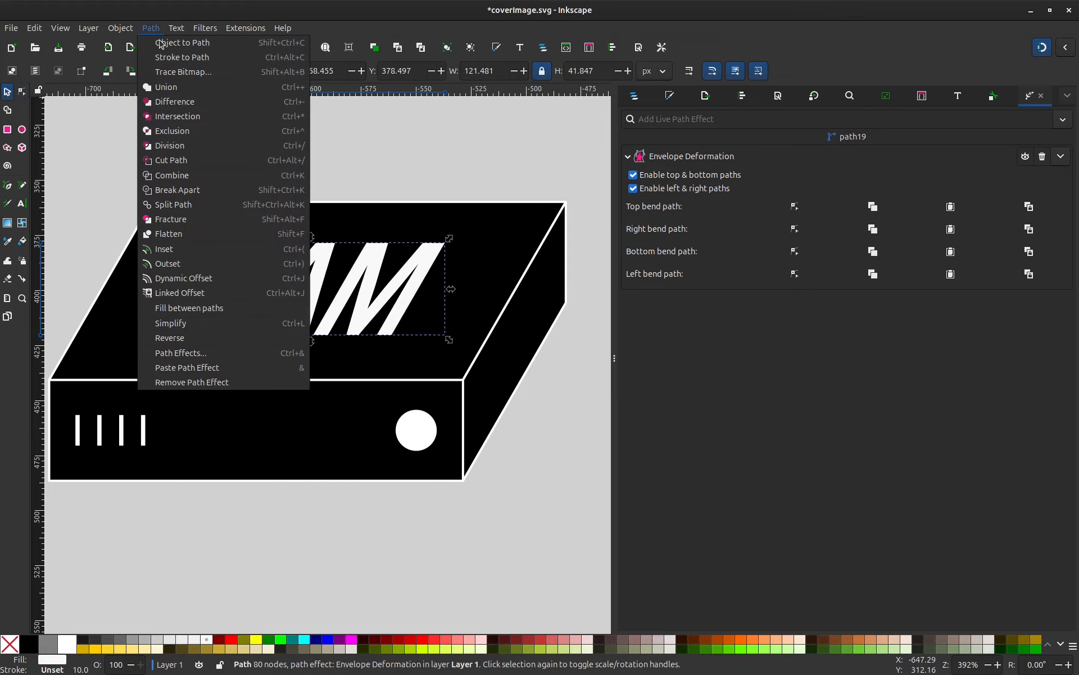
click(163, 42)
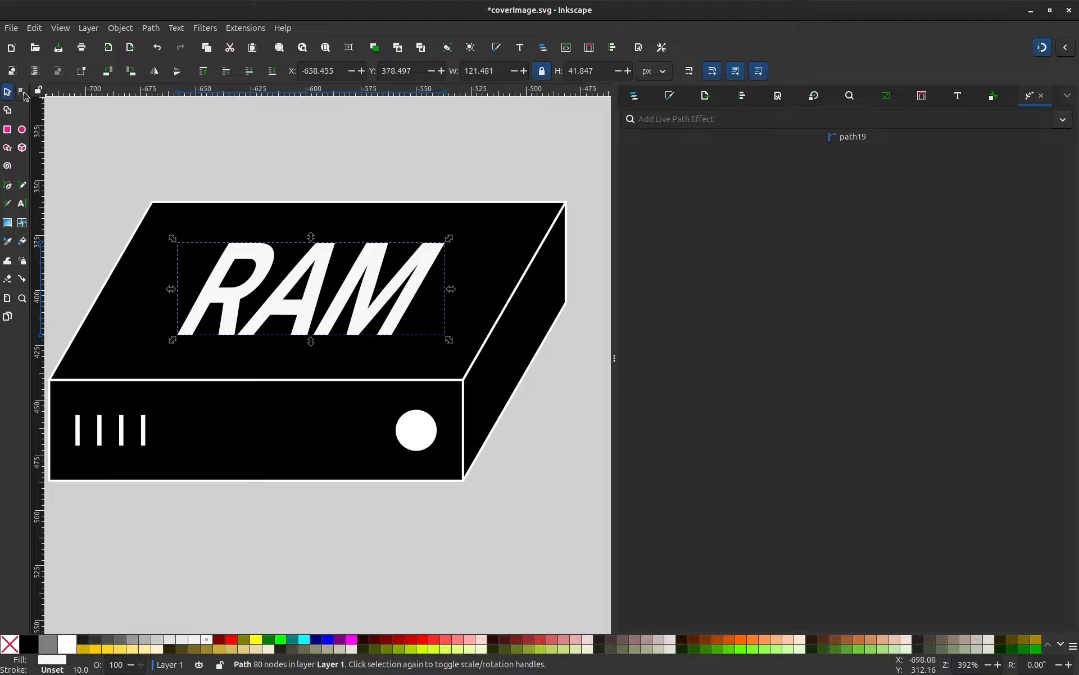
click(23, 92)
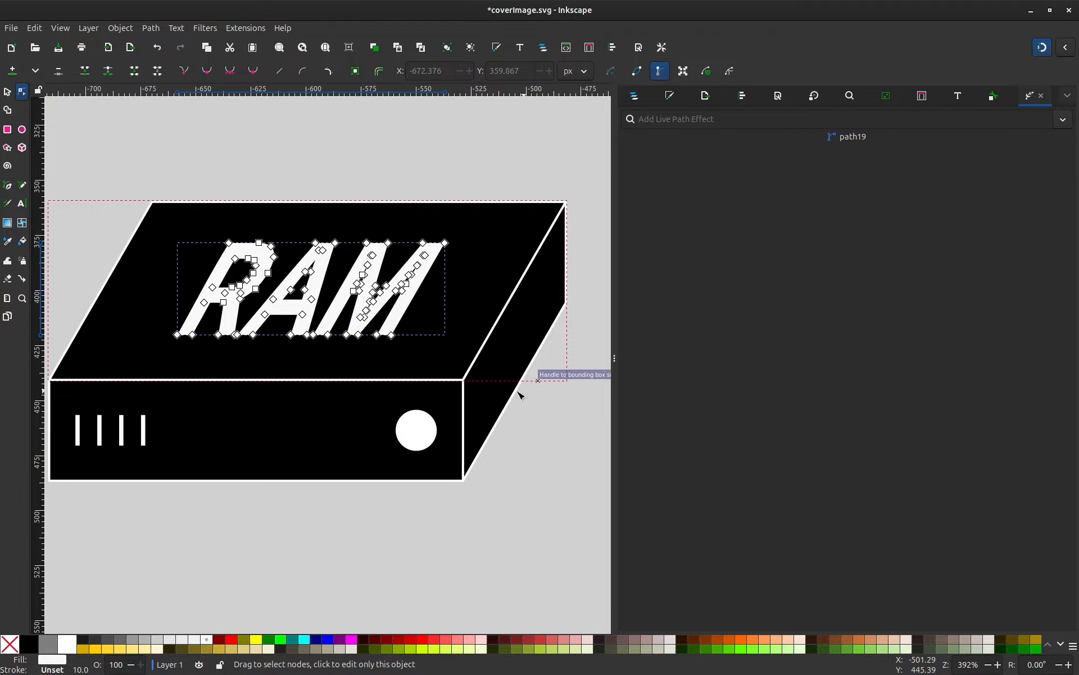
- Undo the path conversion, the lettering's resizing and the deletion of the grey top face
key(ctrl+z)
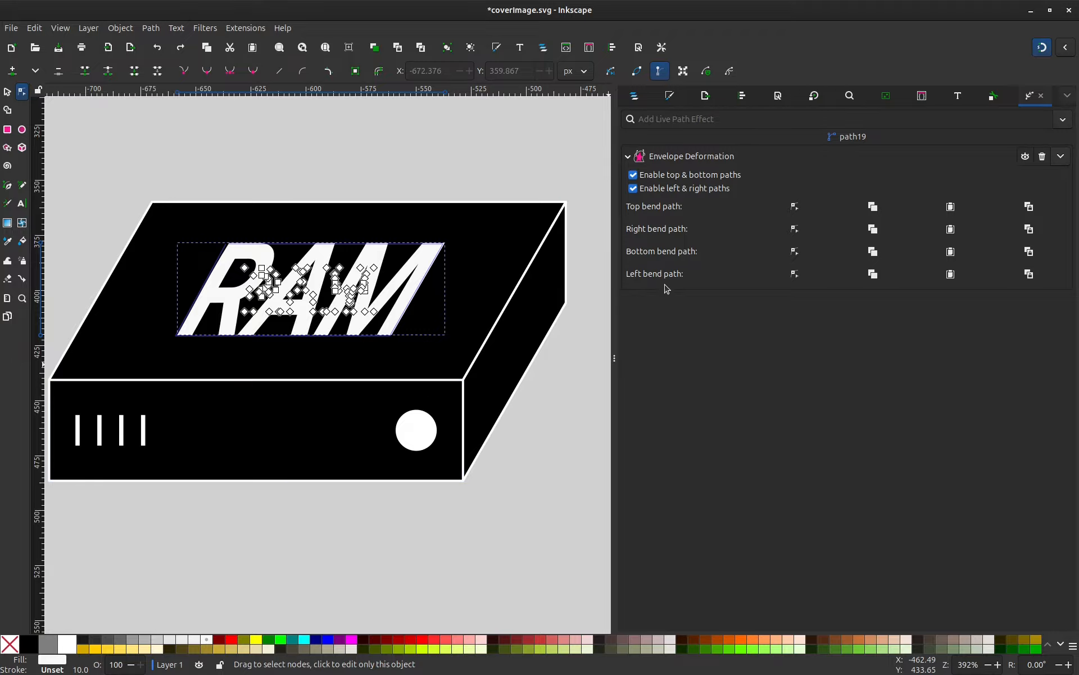
click(150, 28)
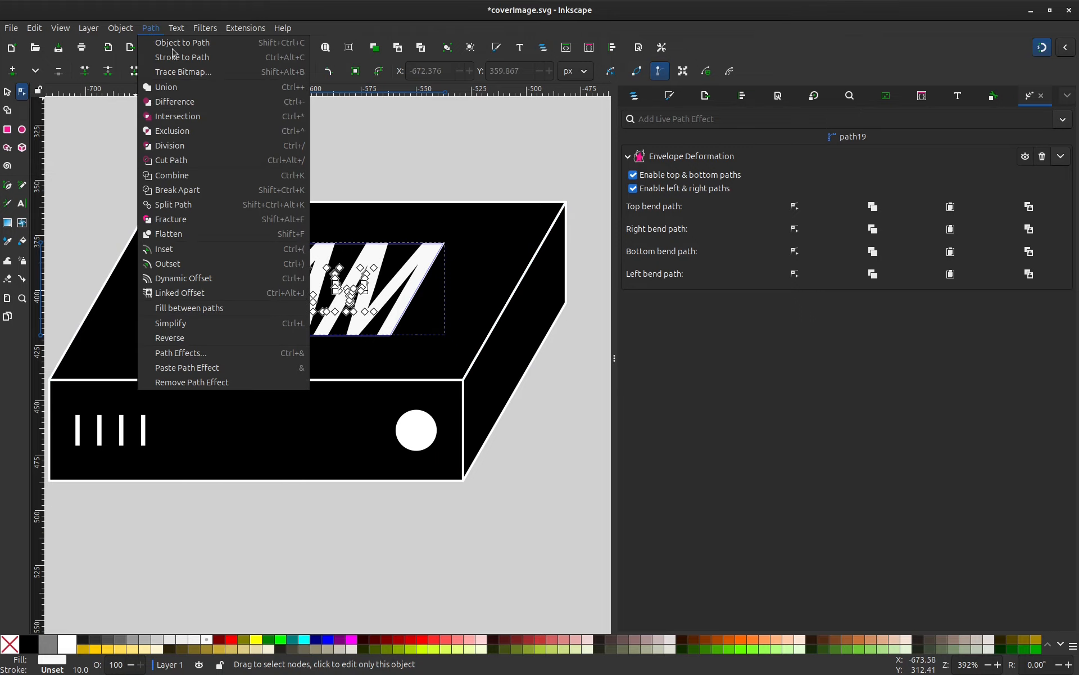
click(94, 205)
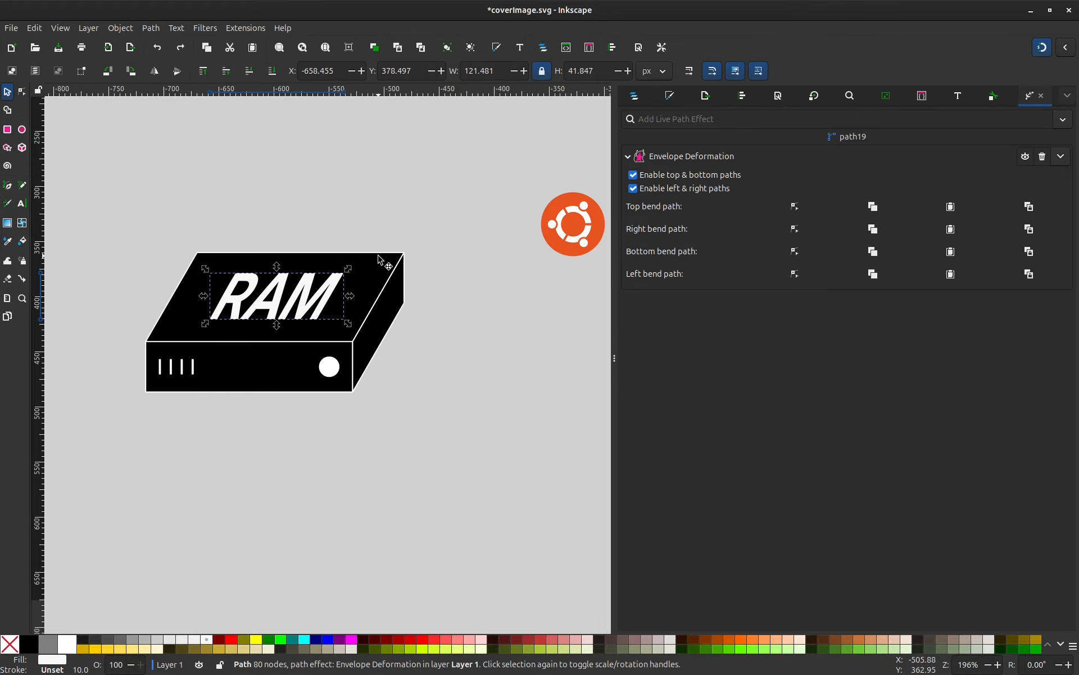
key(ctrl+z)
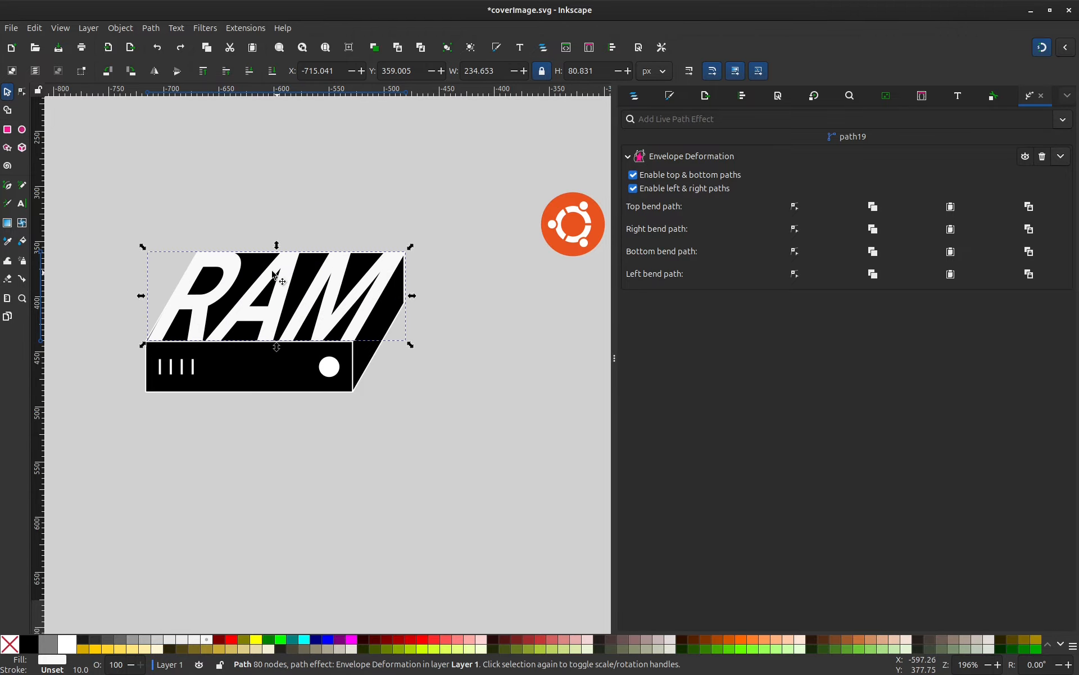
key(ctrl+z)
click(453, 307)
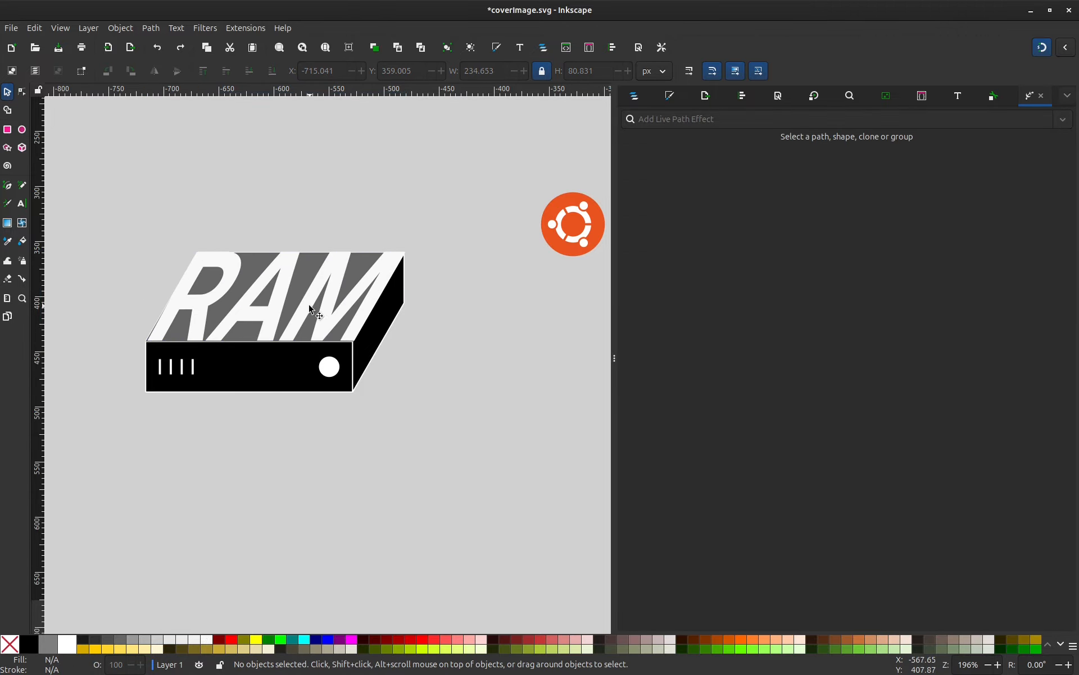
- Delete the warped RAM lettering and reduce the orange Ubuntu logo to a single black path
click(307, 306)
click(553, 246)
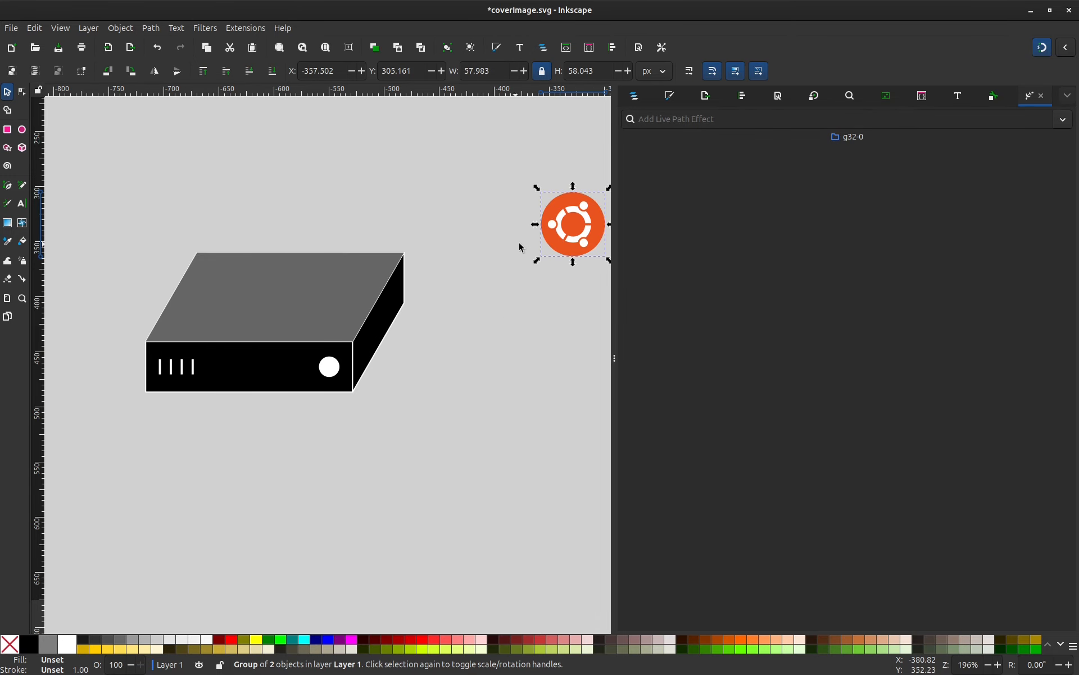
scroll(492, 380, up, 2)
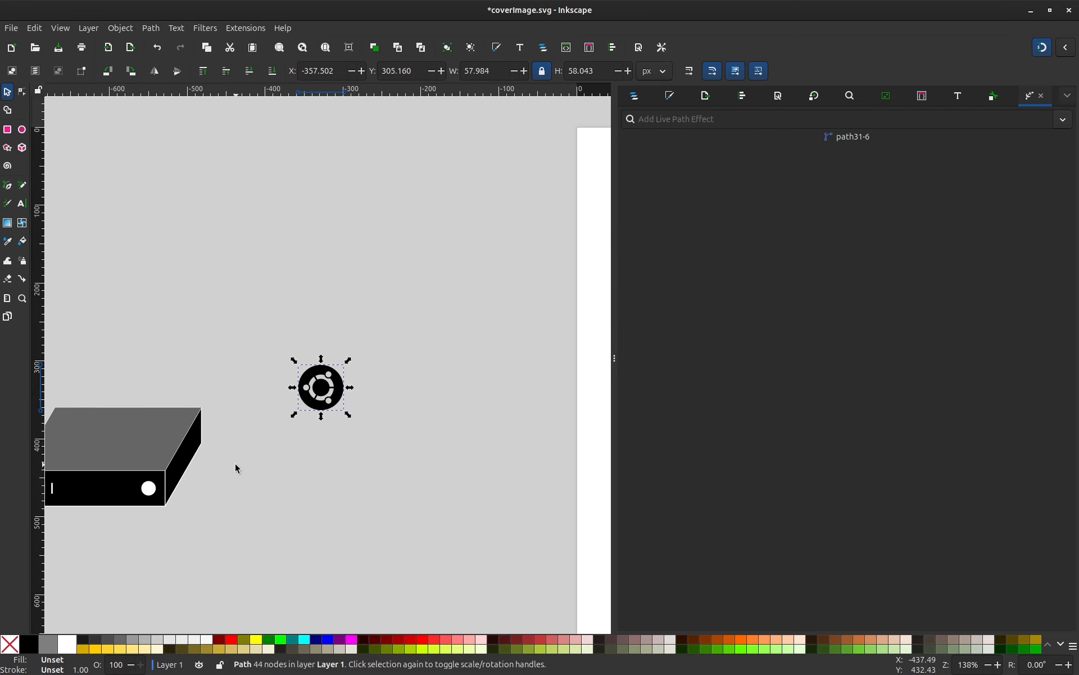
- Fill the Ubuntu logo with blue and centre it horizontally and vertically on the box's grey top face
drag(282, 444, 408, 388)
click(327, 639)
scroll(302, 409, up, 3)
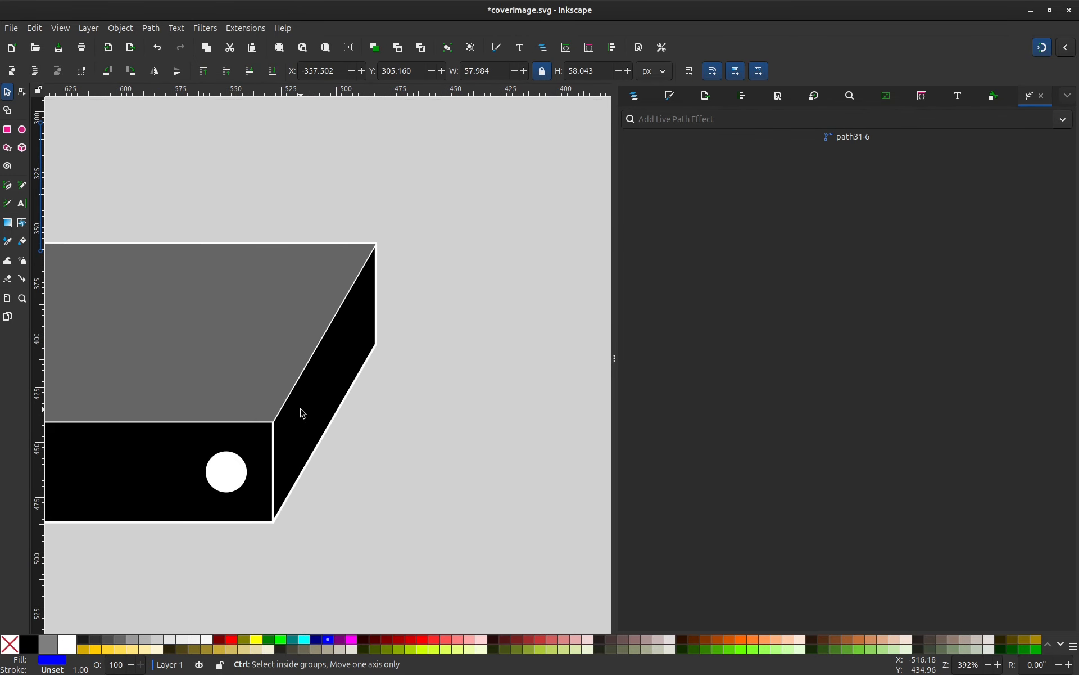
drag(272, 469, 328, 450)
shift+click(342, 341)
scroll(456, 284, down, 1)
scroll(459, 288, down, 1)
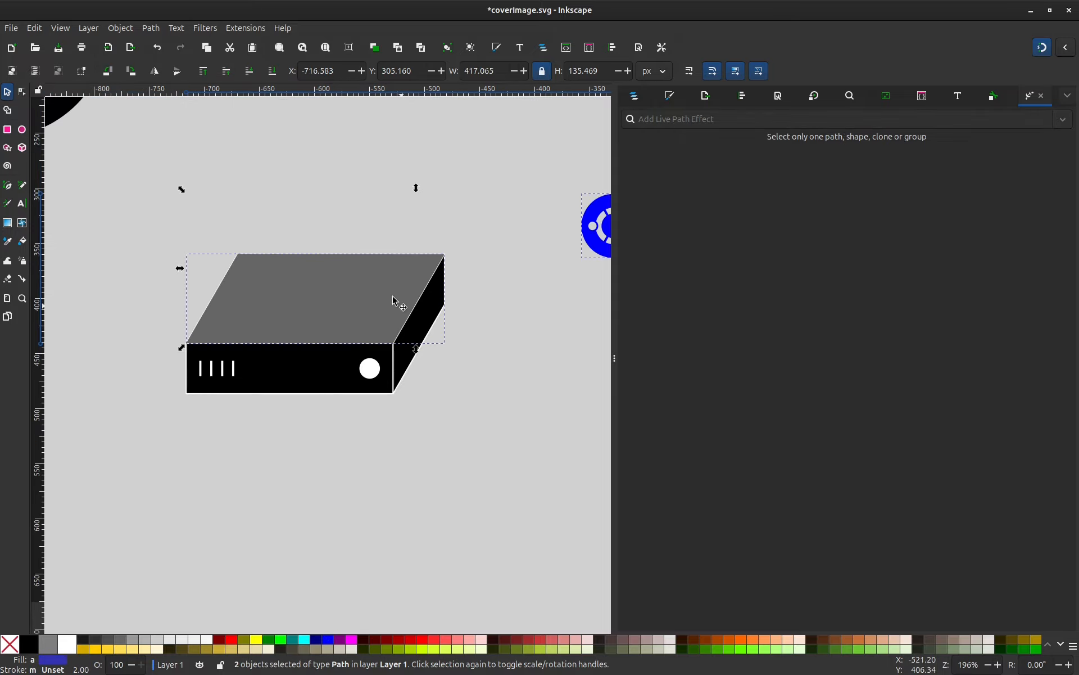
scroll(309, 440, up, 1)
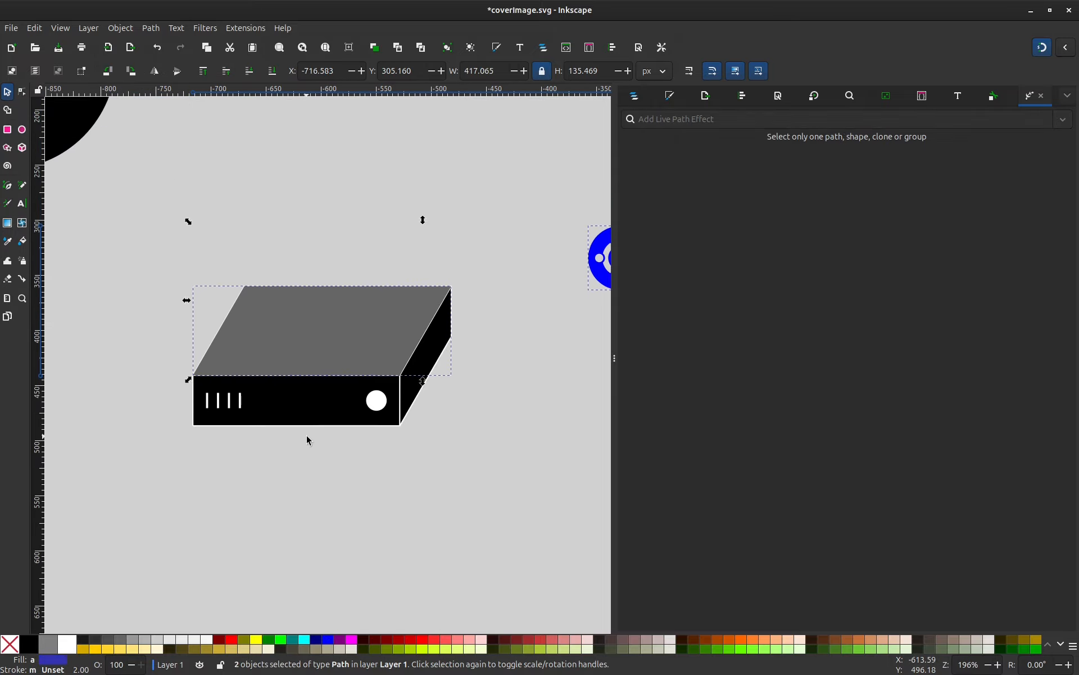
key(ctrl+shift+a)
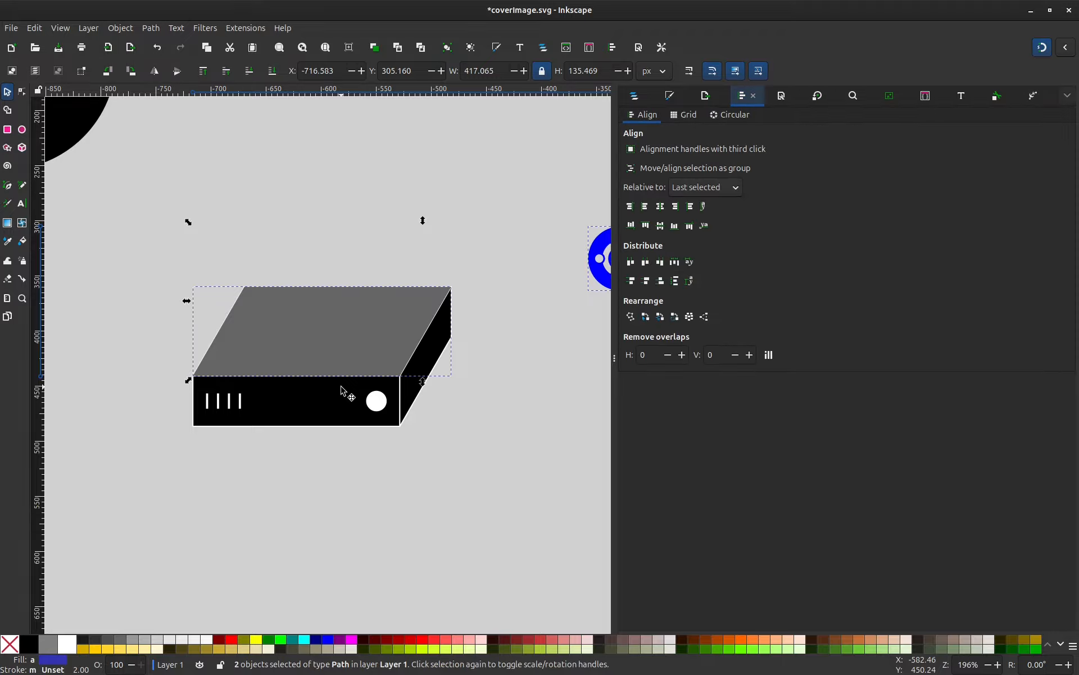
click(661, 207)
click(661, 226)
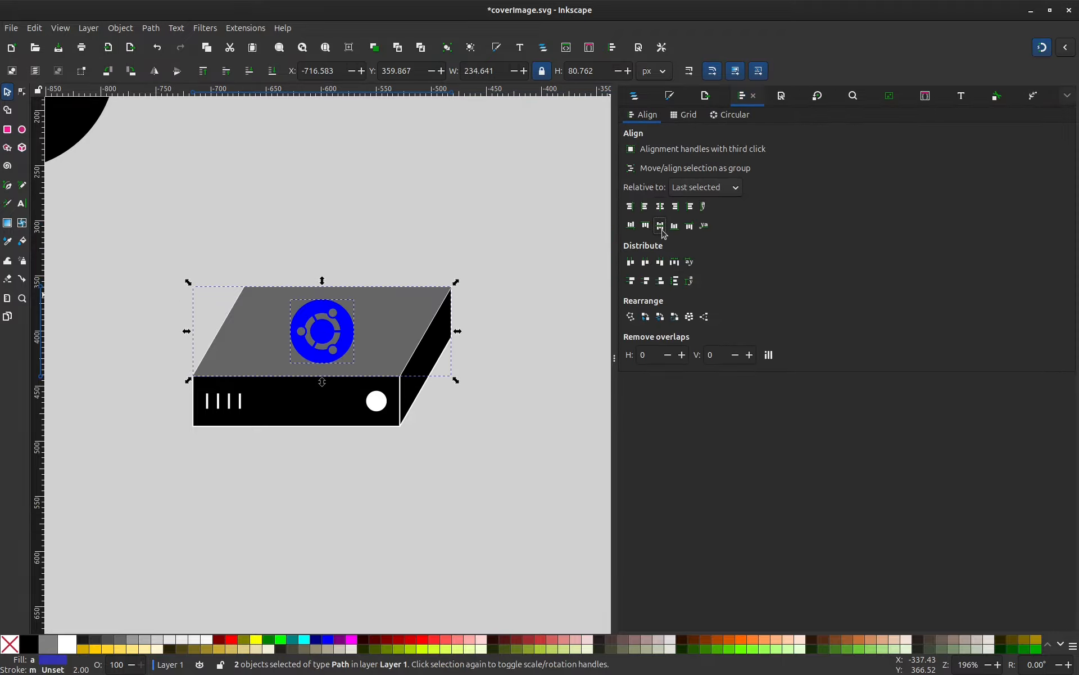
- Change the Ubuntu logo's fill to bright lime green after trying light red (#FF5555)
click(503, 421)
scroll(277, 356, up, 2)
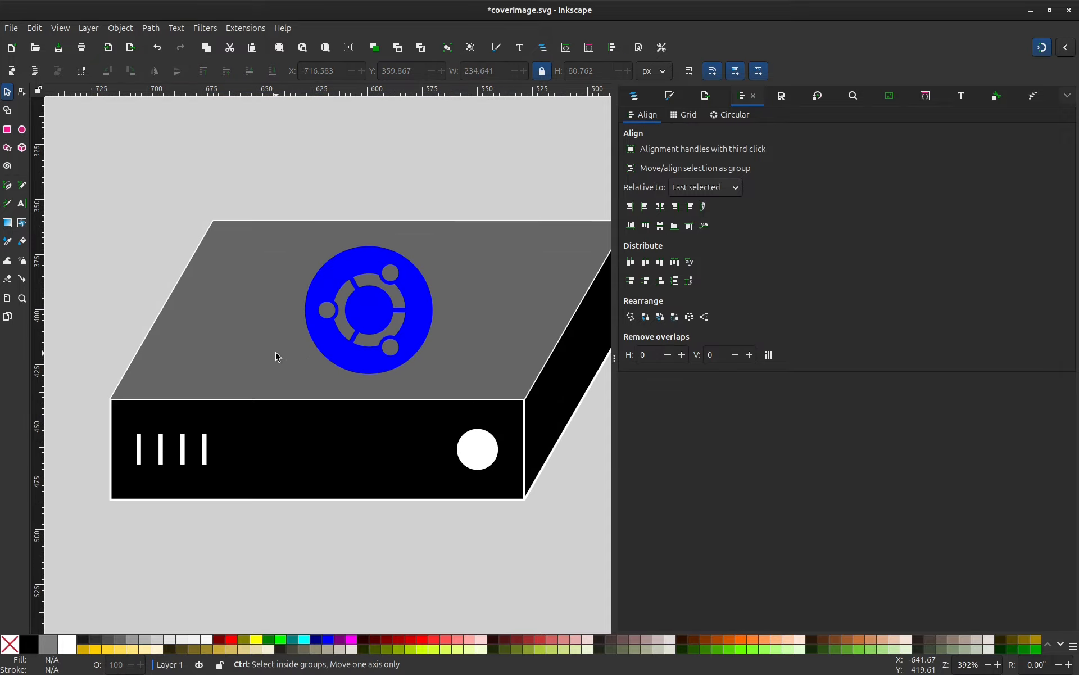
click(414, 344)
scroll(413, 344, right, 2)
scroll(413, 344, up, 1)
click(446, 641)
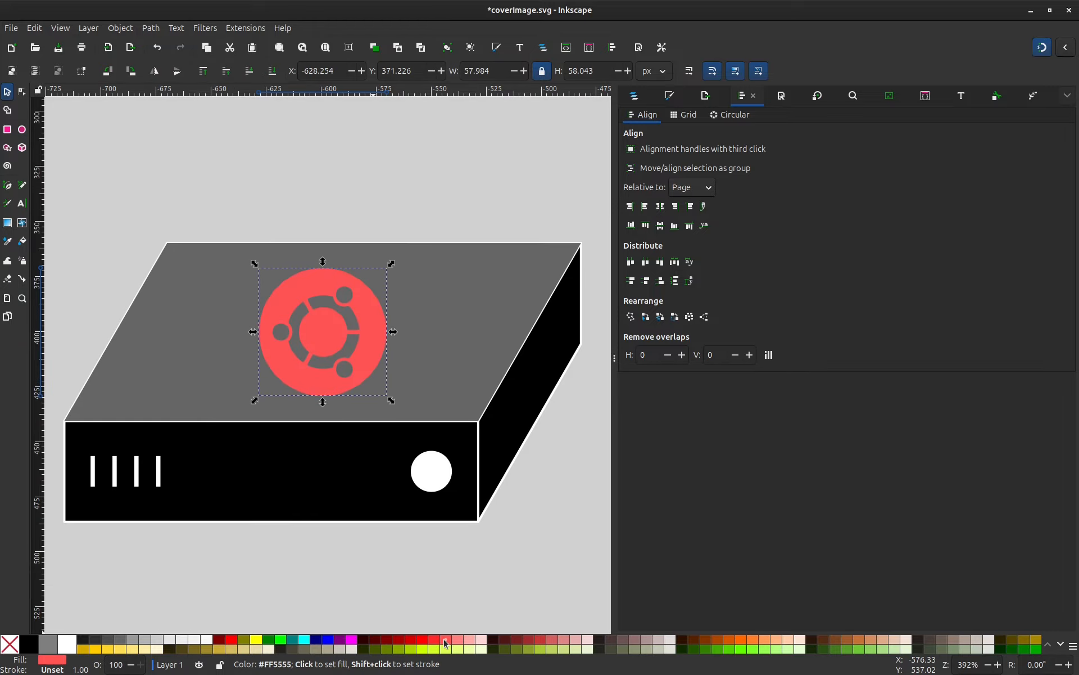
click(434, 648)
scroll(308, 372, up, 2)
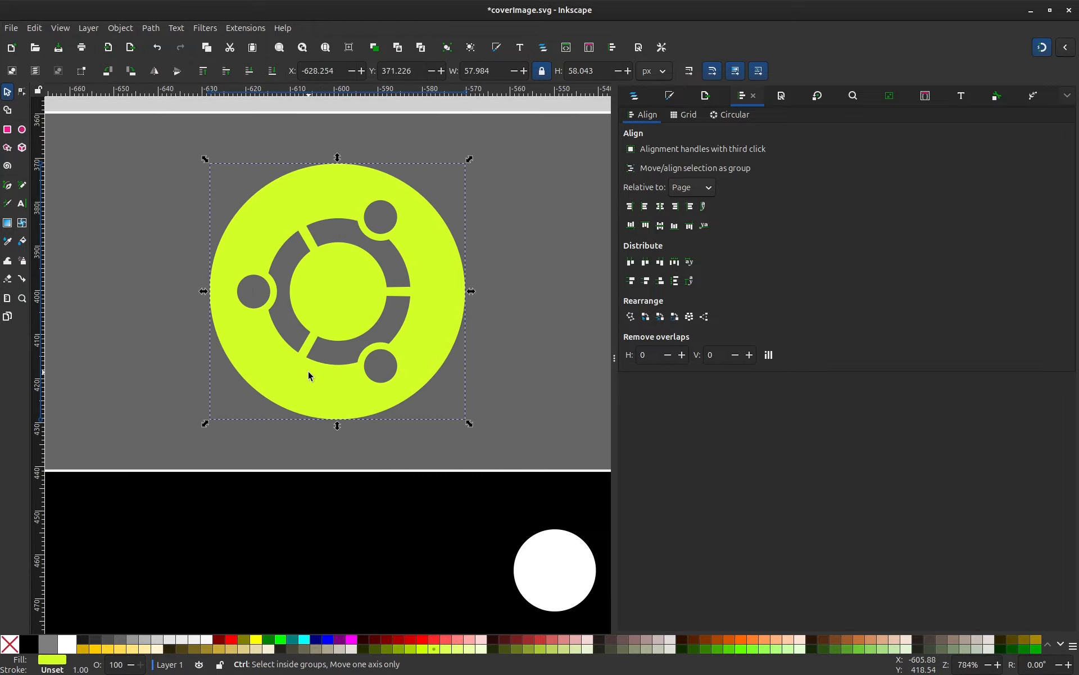
scroll(320, 404, down, 2)
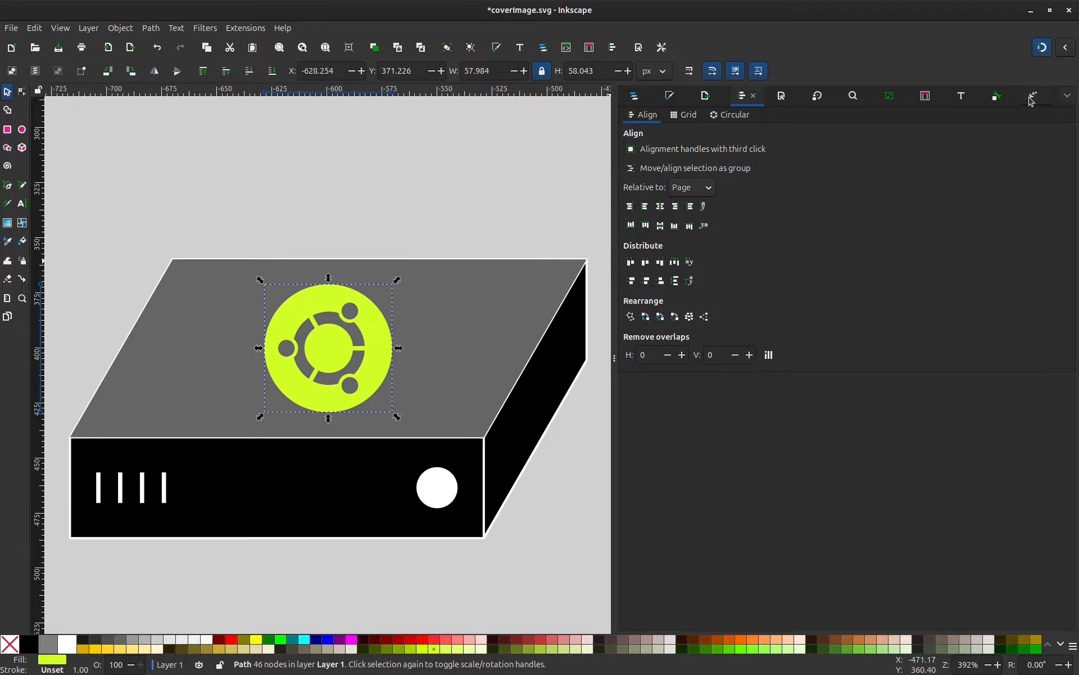
- Apply the Envelope Deformation path effect to the logo and stretch its top bend path between the top face's two back corners
click(1031, 97)
click(1062, 125)
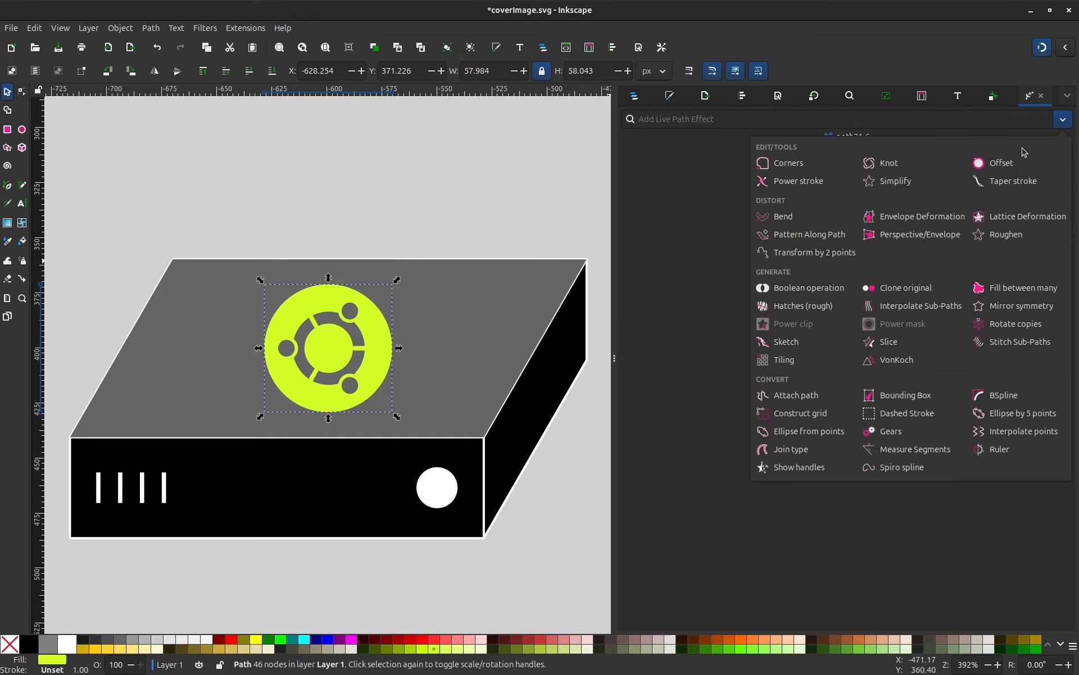
click(863, 212)
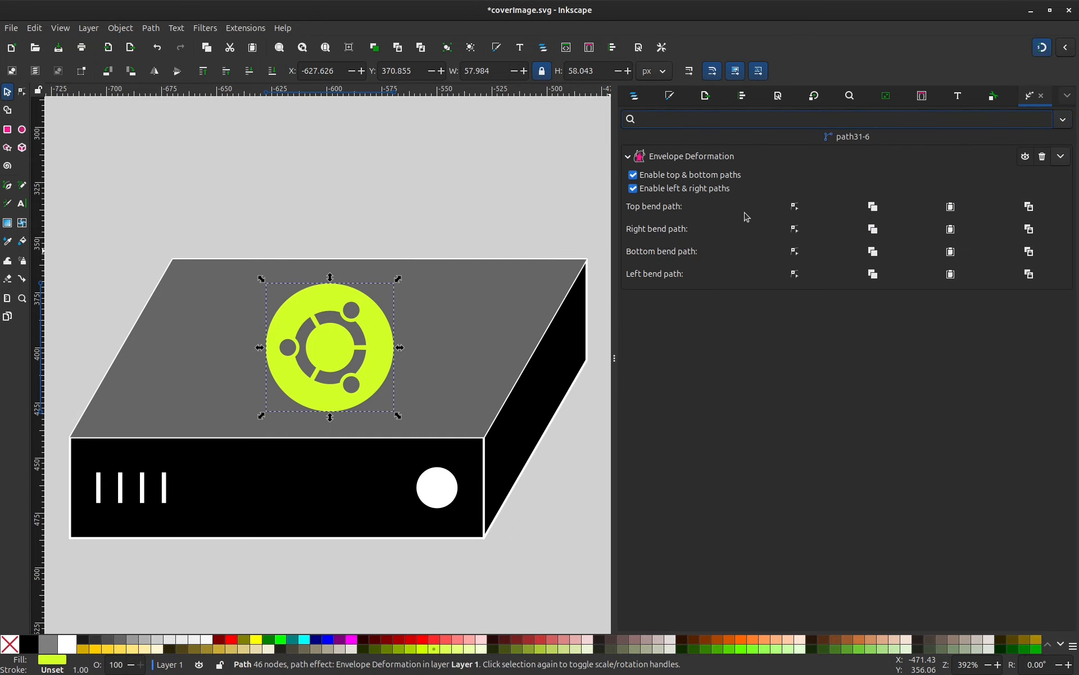
click(795, 207)
drag(401, 285, 595, 260)
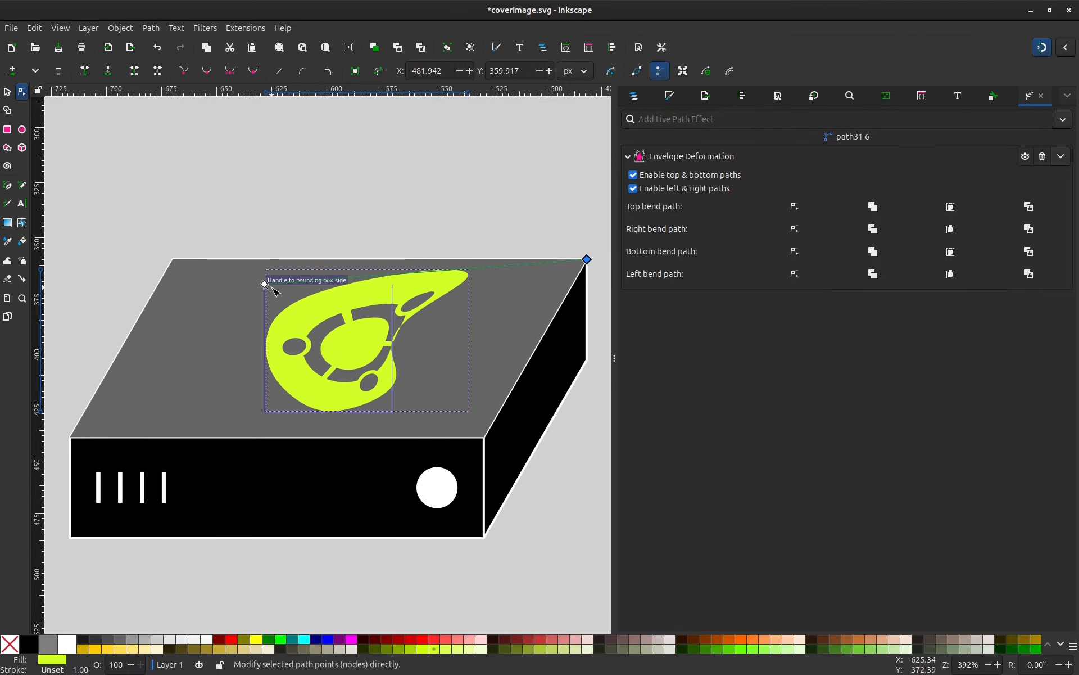
drag(265, 283, 173, 259)
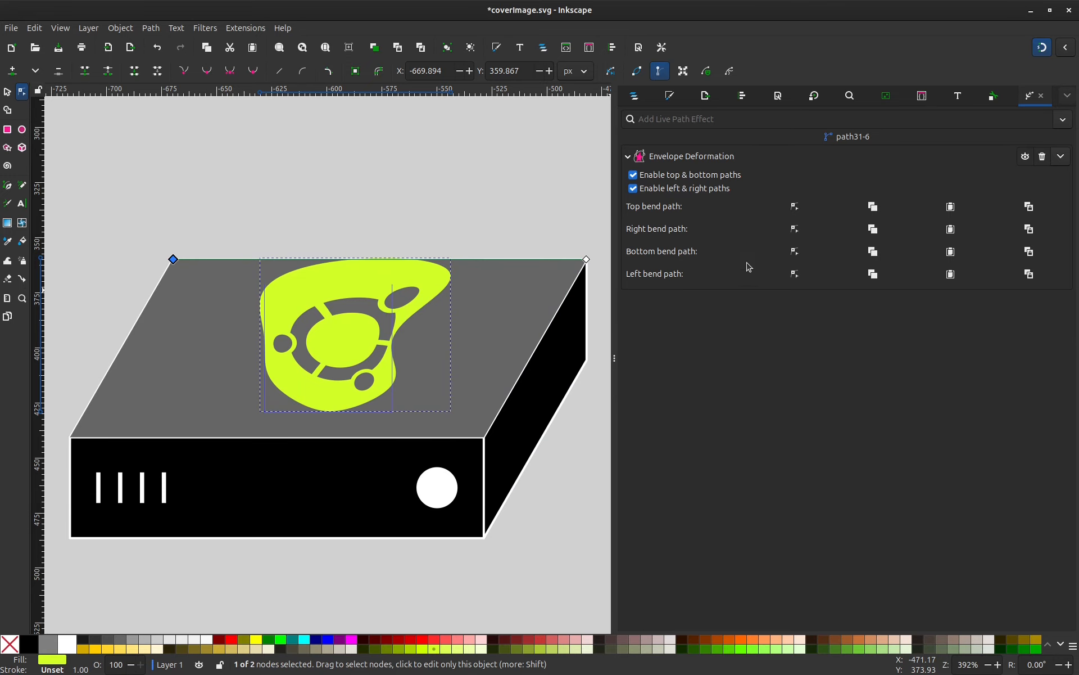
- Snap the ends of the logo's right, bottom and left bend paths to the matching corners of the grey top face
click(795, 229)
drag(392, 285, 587, 260)
drag(392, 411, 484, 438)
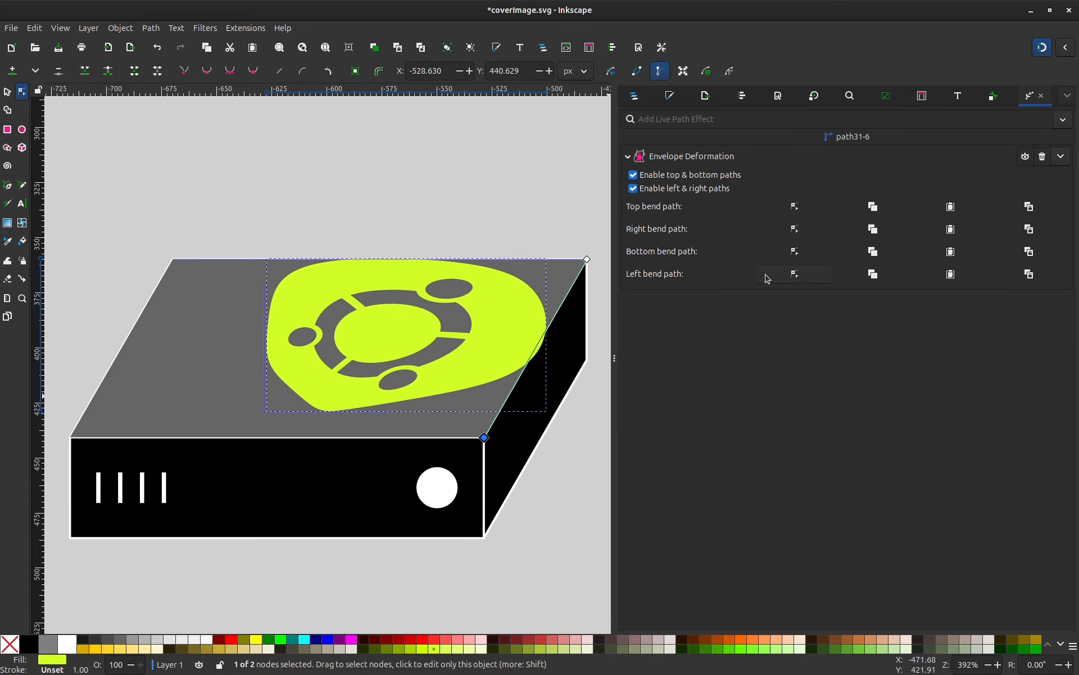
click(793, 253)
drag(391, 412, 484, 437)
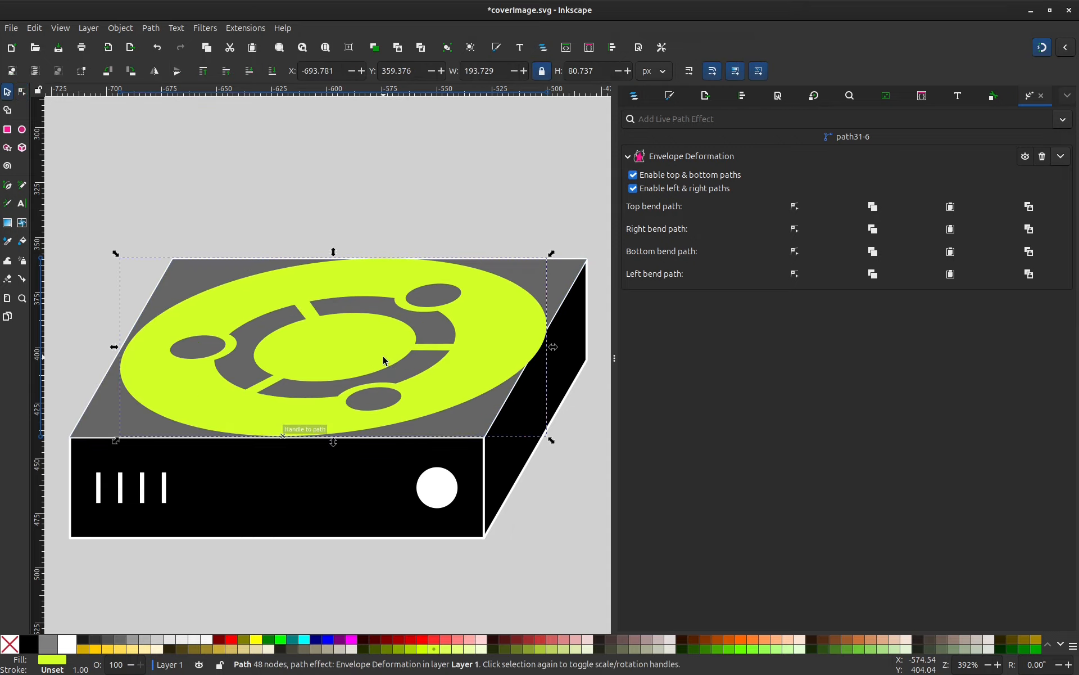
- Delete the grey face behind the warped Ubuntu logo
scroll(385, 361, down, 2)
scroll(402, 365, up, 1)
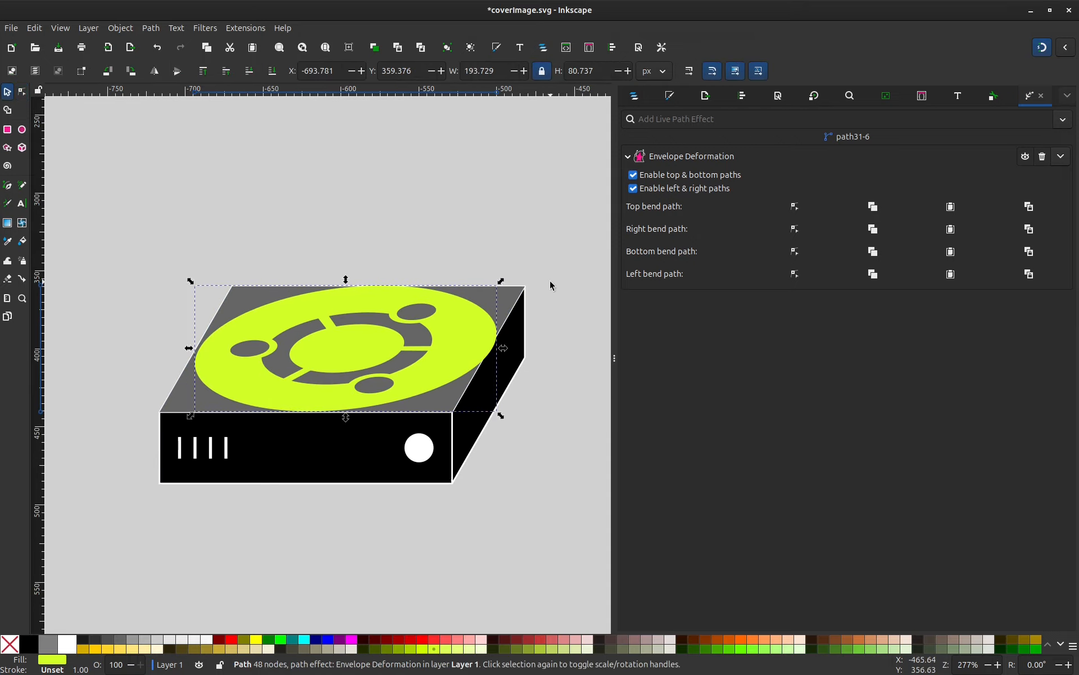
scroll(434, 329, up, 1)
click(535, 285)
key(Escape)
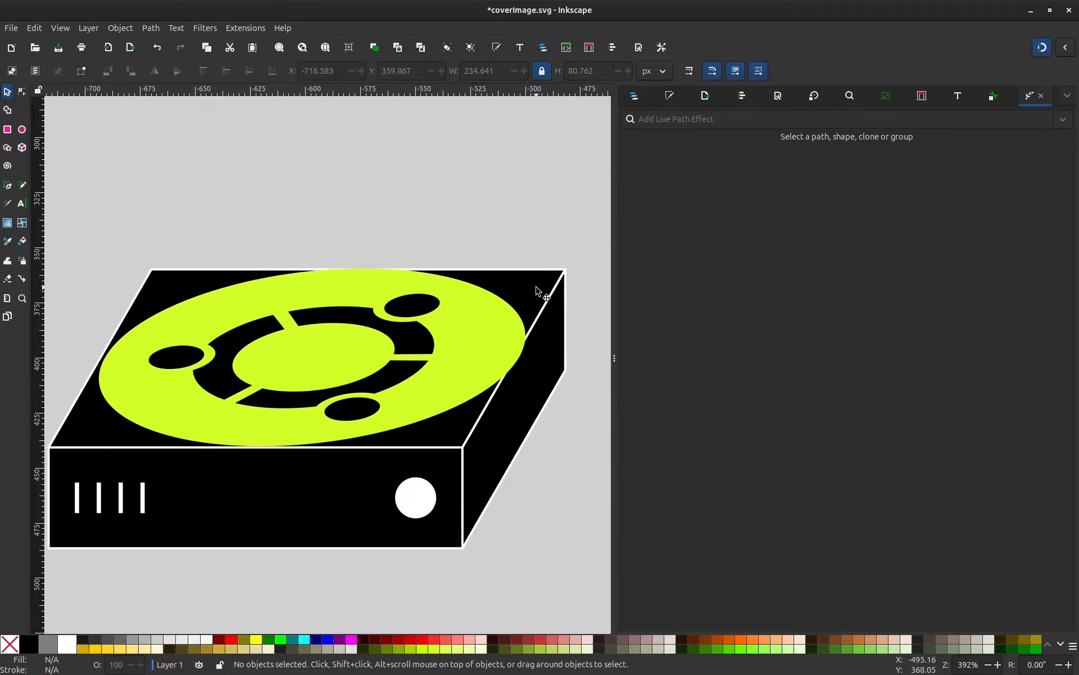
- Scale the warped Ubuntu logo down proportionally about its centre to about 86 by 36 px and deselect it
click(523, 296)
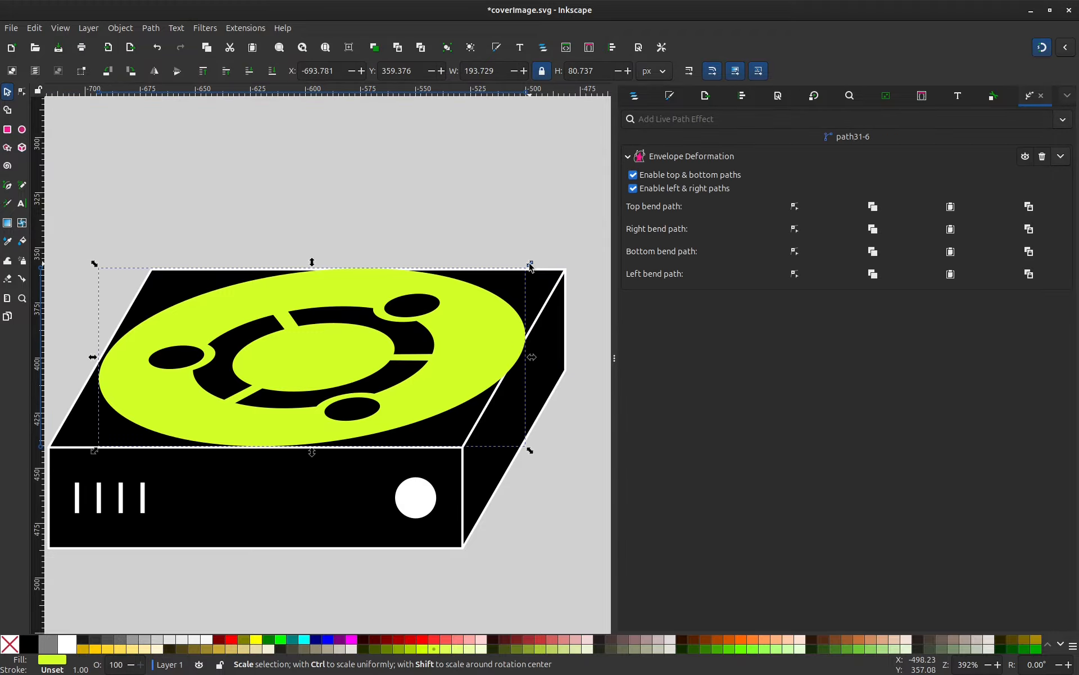
drag(533, 267, 484, 315)
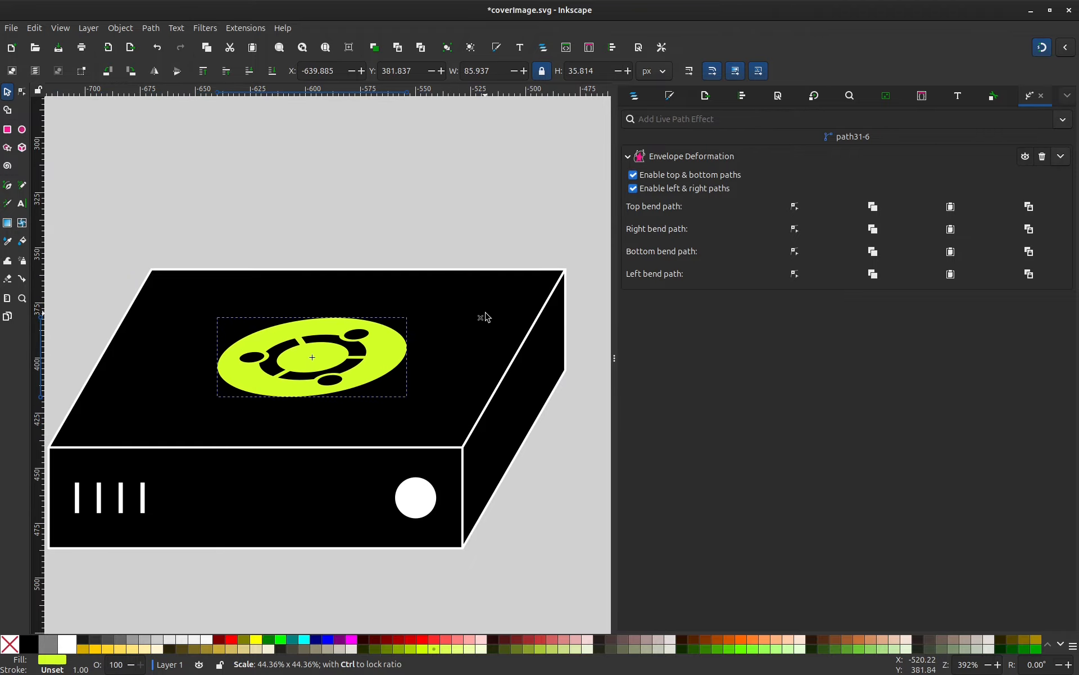
scroll(474, 330, down, 3)
click(522, 440)
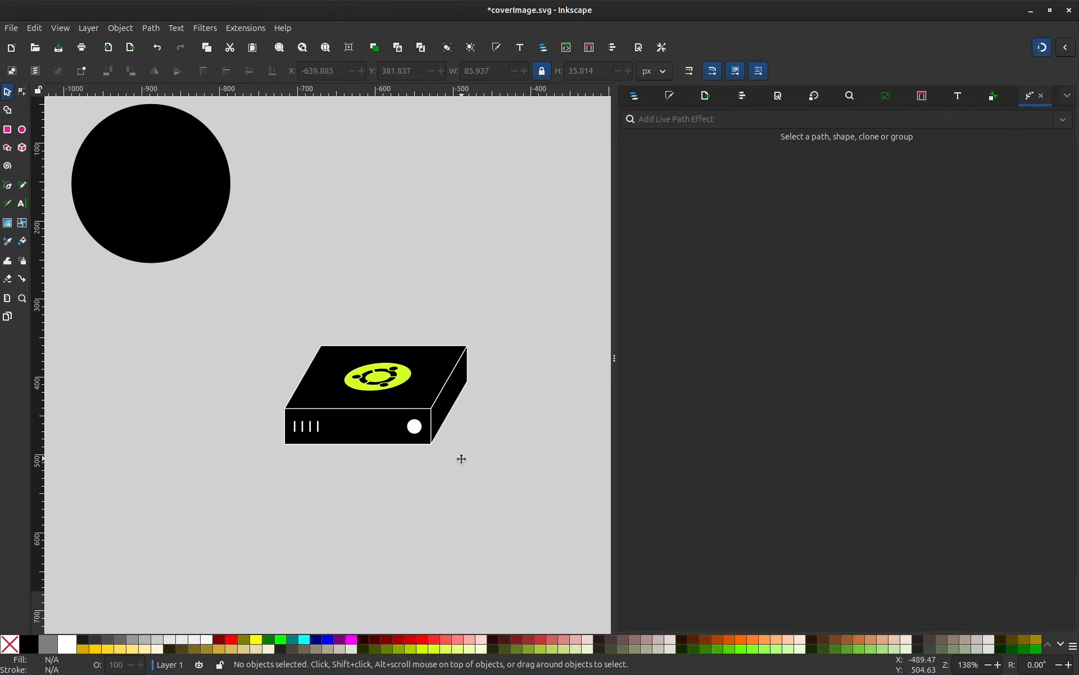